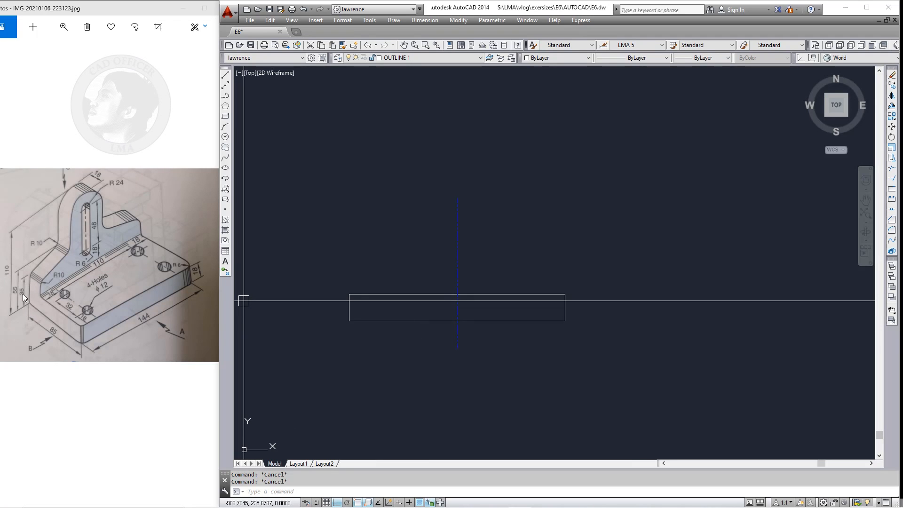
Draw a horizontal construction line along the bottom edge of the base rectangle
middle_click_drag(376, 336, 423, 333)
type("xl")
key("Return")
left_click(418, 318)
left_click(356, 339)
key("Return")
Offset the bottom construction line 35 upward
type("o")
key("Return")
type("35")
key("Return")
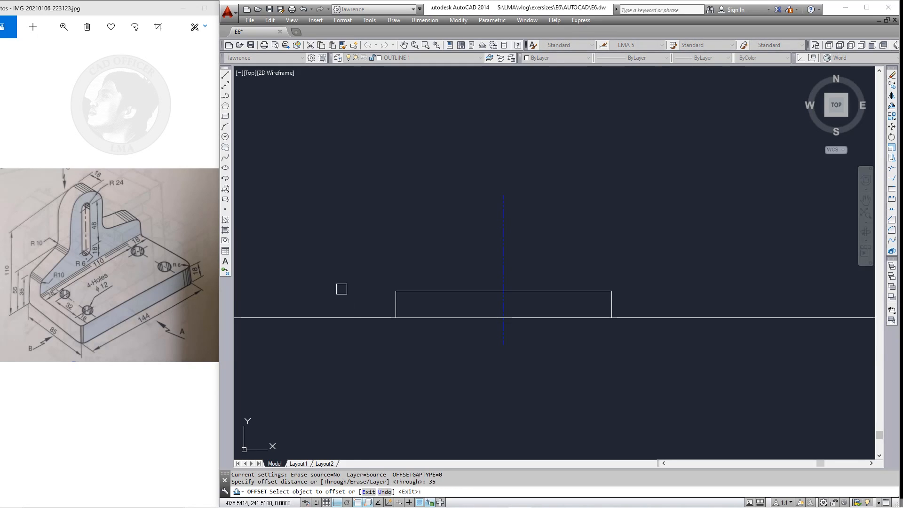
key("Escape")
middle_click_drag(366, 283, 365, 289)
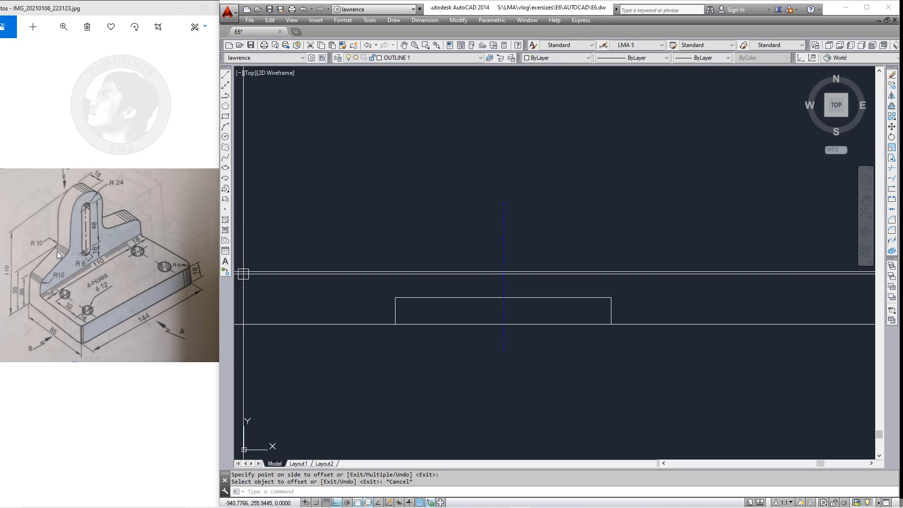
Offset the bottom construction line 55 upward for the height of the sloped shoulder
middle_click_drag(369, 343, 365, 356)
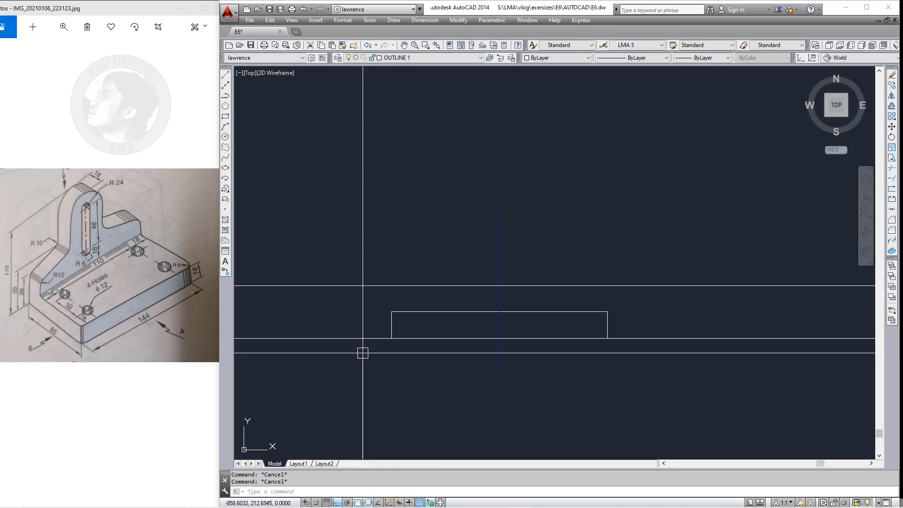
type("o")
key("Return")
key("Return")
left_click(354, 286)
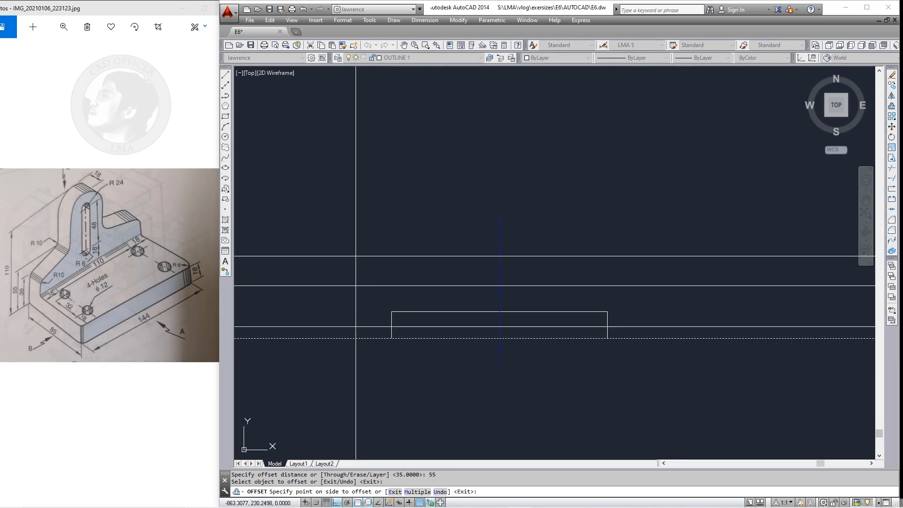
left_click(348, 272)
key("Escape")
middle_click_drag(371, 350, 368, 338)
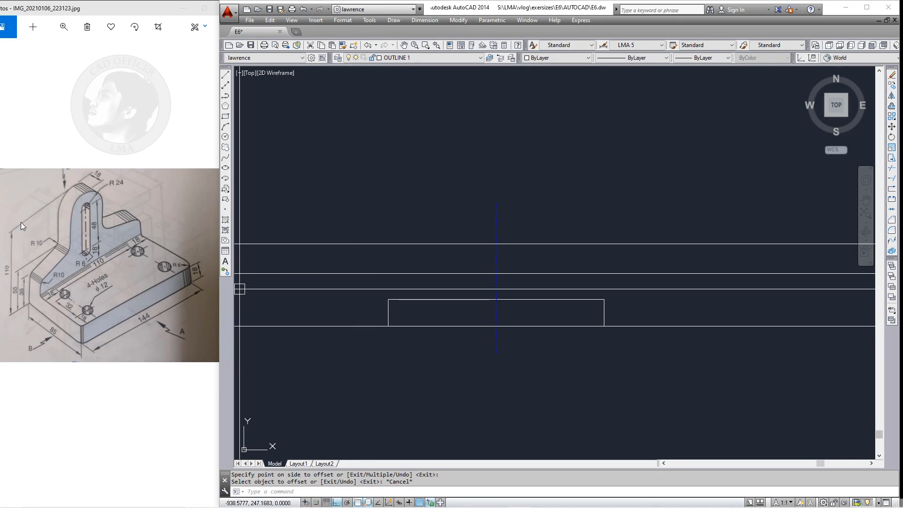
Stretch the upper end of the vertical centreline upward to lengthen it
middle_click_drag(524, 288, 515, 312)
type("s")
left_click(512, 246)
left_click(446, 204)
key("Return")
left_click(598, 245)
left_click(602, 183)
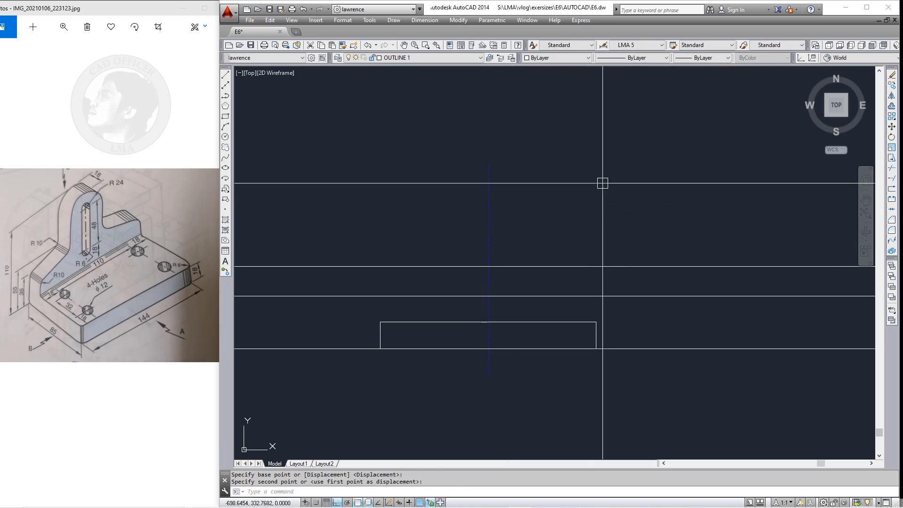
Offset the bottom construction line 110 upward for the overall height
type("o")
key("Return")
type("110")
key("Return")
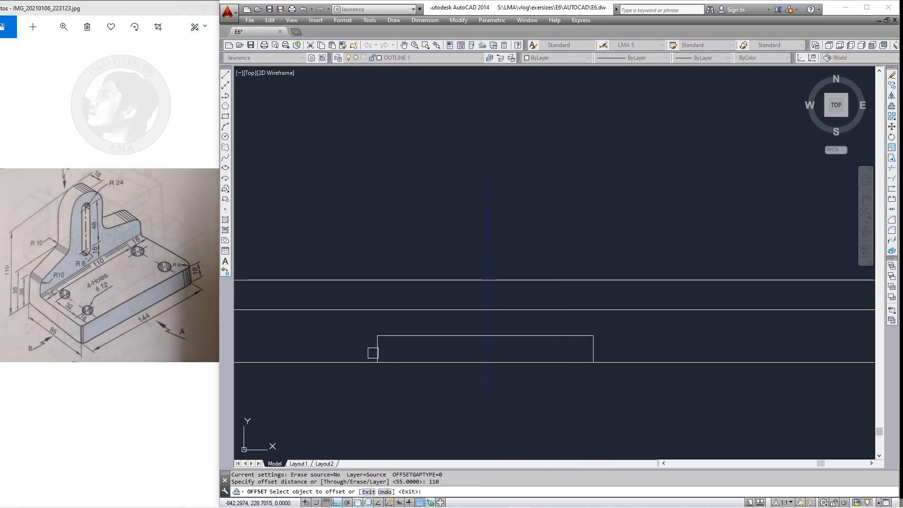
key("Escape")
key("Escape")
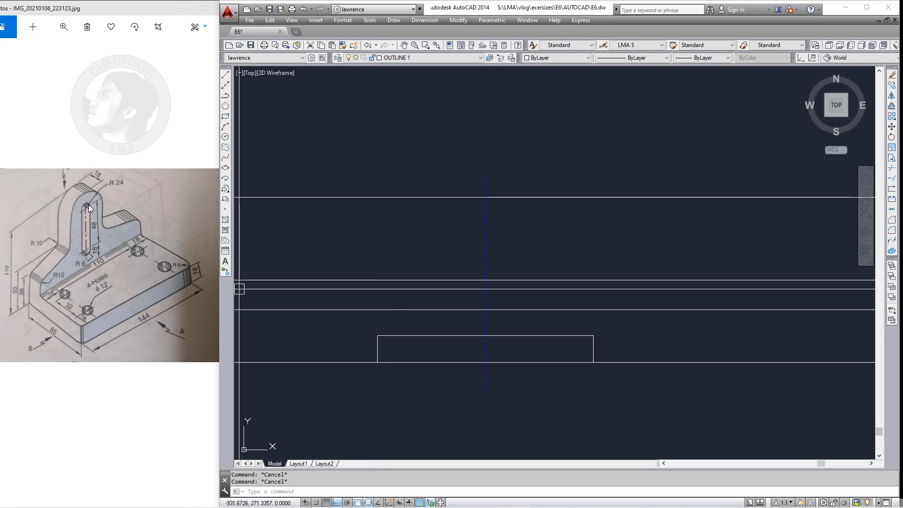
Offset the vertical centreline 12 to both sides
middle_click_drag(513, 246, 507, 250)
type("o")
key("space")
type("12")
key("space")
middle_click_drag(456, 236, 455, 240)
key("Escape")
key("Escape")
key("Escape")
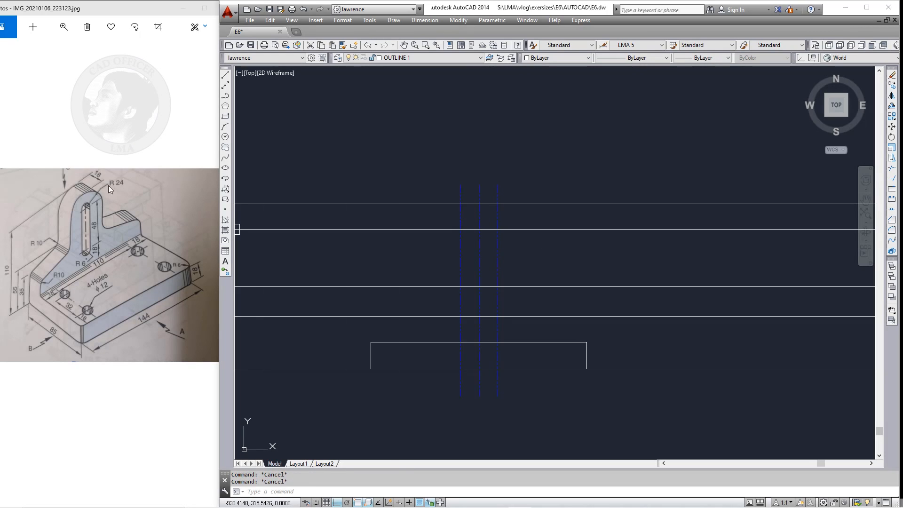
Erase the two lines offset 12 from the centreline
left_click(478, 231)
type("e")
key("space")
left_click(459, 230)
Offset the vertical centreline 24 to both sides for the width of the upright
type("o")
key("space")
type("24")
key("Return")
left_click(482, 233)
left_click(494, 240)
left_click(480, 235)
left_click(459, 238)
key("Escape")
key("Escape")
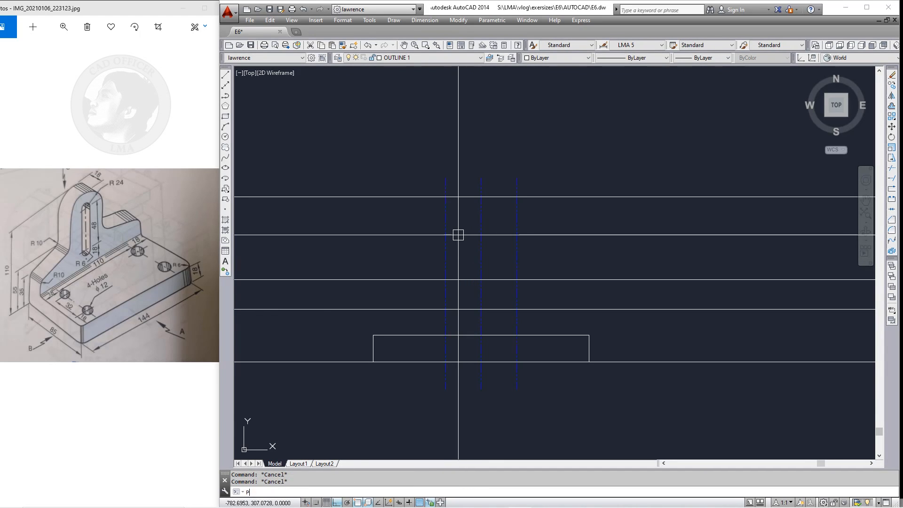
Draw a polyline from the centreline along the 110 line to the left 24 offset, and down to the 55 line
type("p")
key("space")
left_click(446, 196)
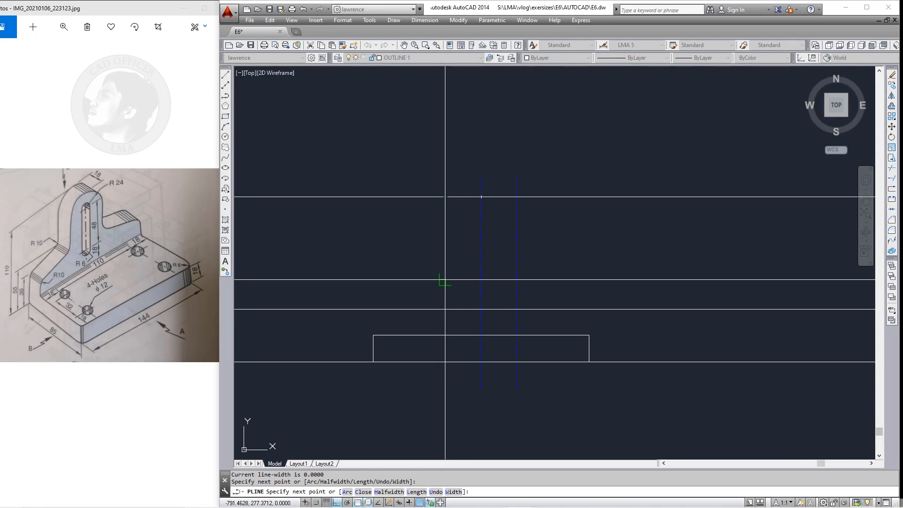
key("F8")
key("Escape")
Draw a vertical construction line through the left edge of the base rectangle
type("xl")
key("Return")
left_click(373, 348)
left_click(376, 254)
key("Escape")
Draw a polyline sloping from the upright's lower end to the left edge at the 35 line, and down to the base
middle_click_drag(410, 305, 407, 309)
type("pl")
key("Return")
left_click(442, 283)
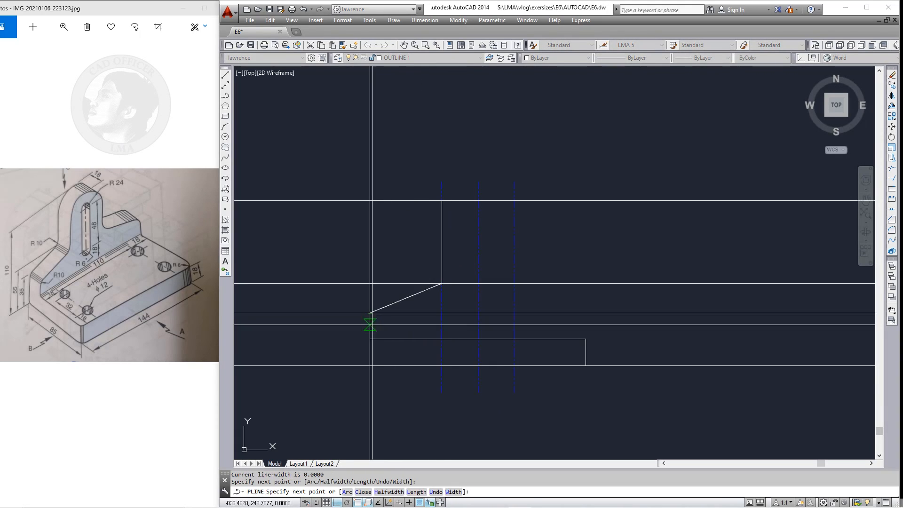
key("Escape")
Erase the construction lines and the two offset centrelines, keeping the half profile, base and centreline
left_click(384, 346)
left_click(335, 369)
key("e")
key("Return")
left_click(319, 366)
left_click(301, 150)
key("e")
key("Return")
middle_click_drag(440, 152, 406, 195)
key("Escape")
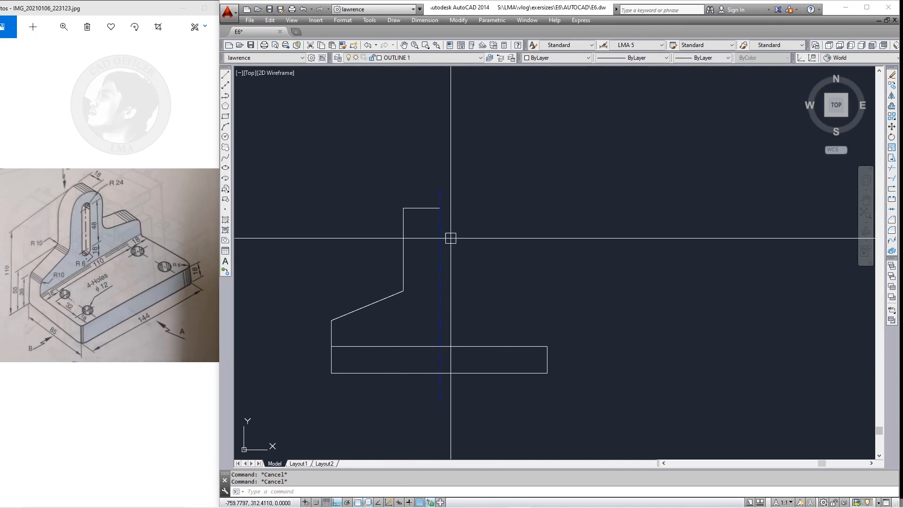
type("f")
key("Return")
key("Escape")
key("Escape")
Fillet the upright's upper left corner with a radius of 24
type("f")
key("Return")
key("r")
key("Return")
type("24")
key("Return")
left_click(421, 208)
left_click(404, 232)
key("Escape")
middle_click_drag(432, 283, 485, 273)
key("Escape")
Fillet the corner between the sloped shoulder and the left vertical edge with a radius of 10
type("f")
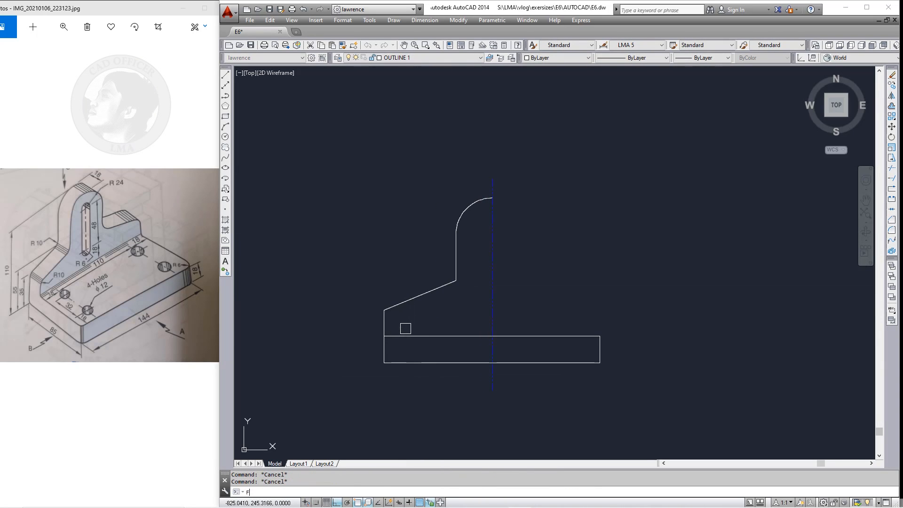
key("Return")
type("r")
key("Return")
type("10")
key("Return")
left_click(415, 301)
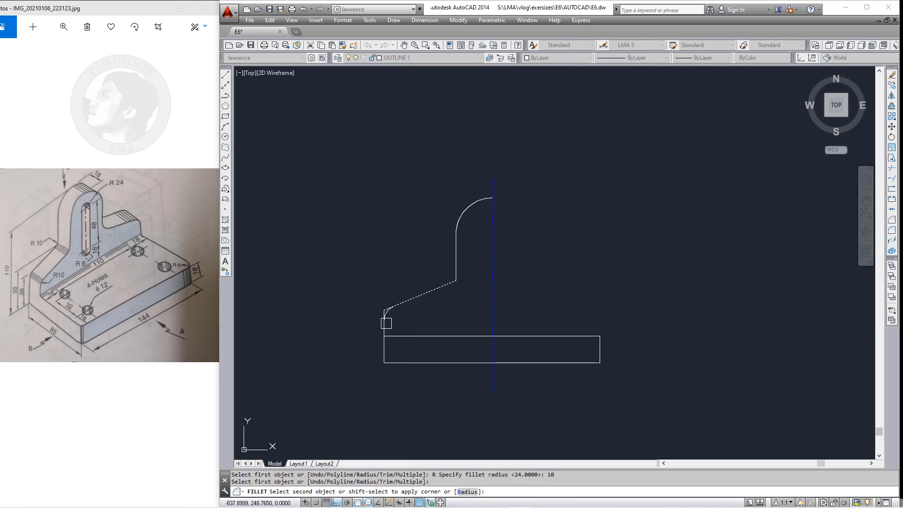
left_click(387, 323)
Fillet the inner corner between the sloped shoulder and the upright with the same radius of 10
key("Return")
left_click(442, 290)
left_click(455, 260)
key("Escape")
key("Escape")
Mirror the left half profile about the vertical centreline, keeping the source objects
middle_click_drag(464, 325, 442, 335)
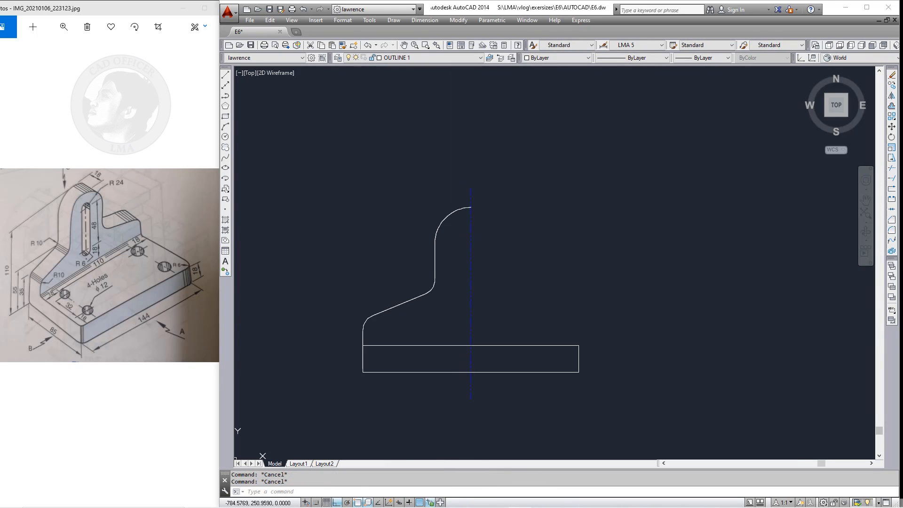
key("Return")
left_click(445, 319)
left_click(414, 282)
key("Return")
left_click(471, 275)
left_click(494, 370)
key("Return")
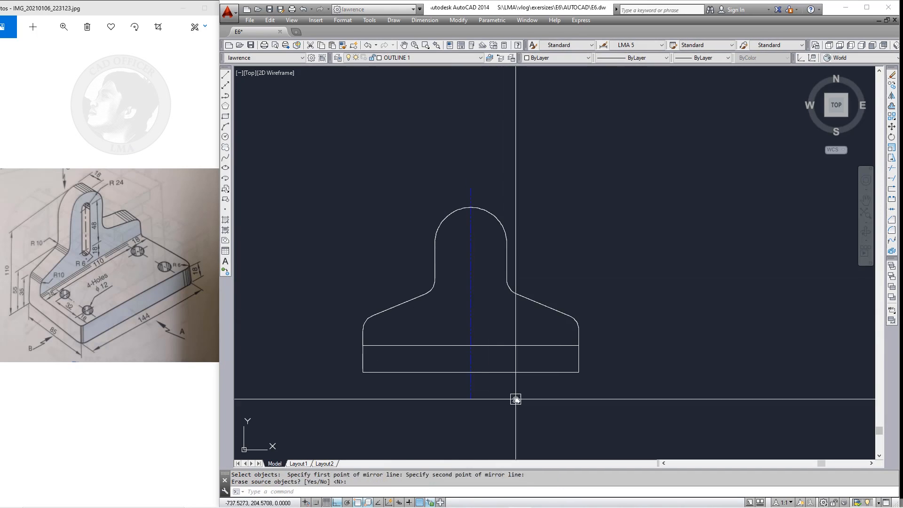
Draw a 12 diameter circle in the empty space beside the upright for the slot end
middle_click_drag(515, 400, 498, 387)
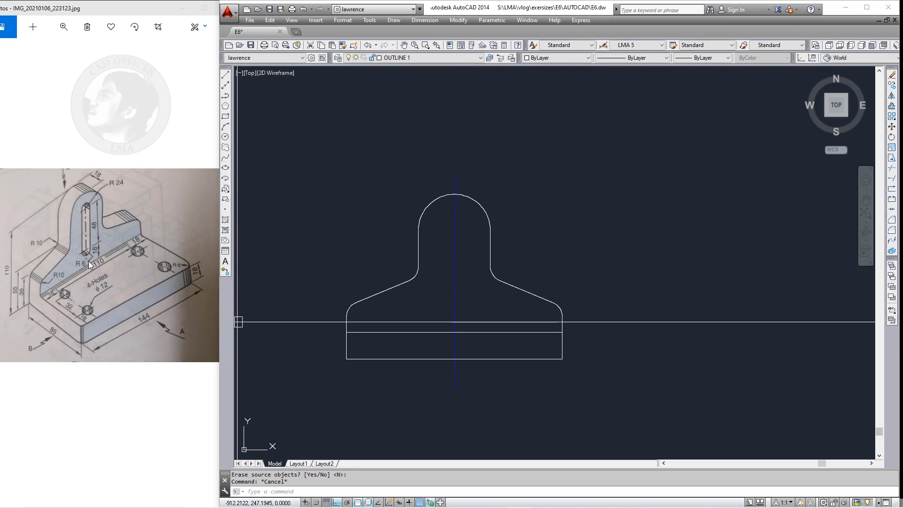
middle_click_drag(545, 221, 516, 234)
type("C")
key("Return")
left_click(526, 217)
type("D")
key("Return")
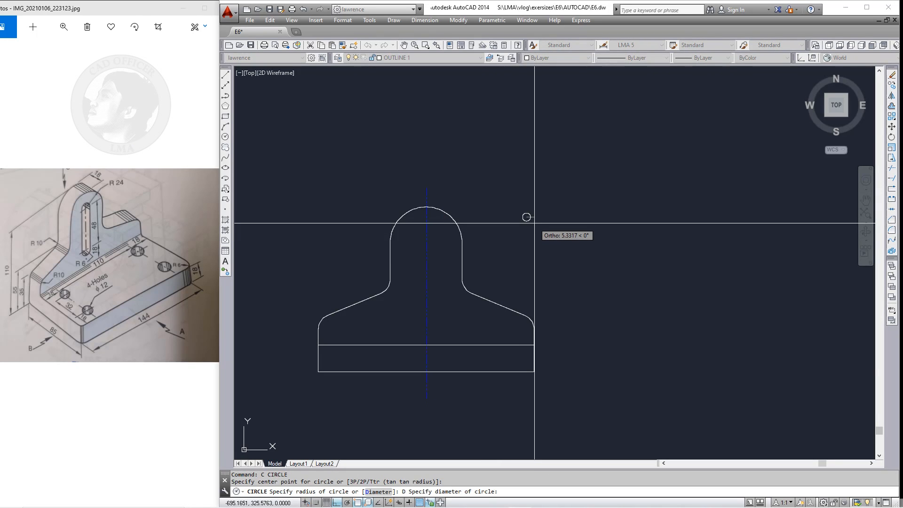
type("12")
key("Return")
key("Escape")
key("Escape")
Copy the 12 diameter circle 48 horizontally to the right
middle_click_drag(536, 244, 527, 260)
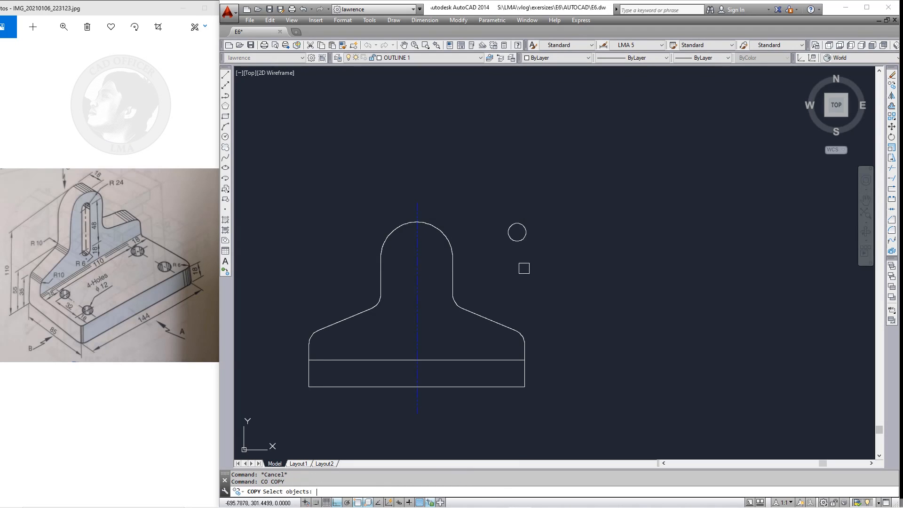
left_click(517, 241)
key("Return")
left_click(516, 263)
type("48")
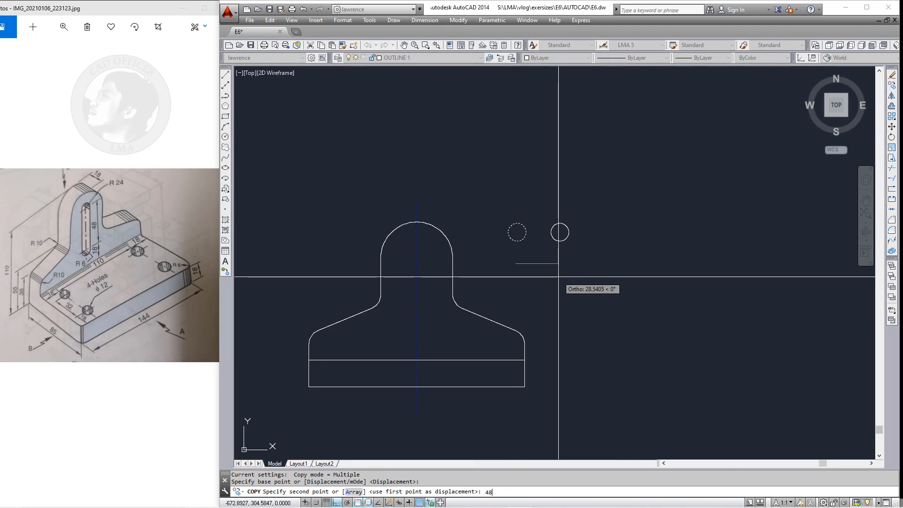
key("Return")
key("Return")
Join the two 12 diameter circles with straight polylines along their lower and upper quadrant points
middle_click_drag(557, 266, 548, 282)
type("pl")
key("Return")
left_click(509, 257)
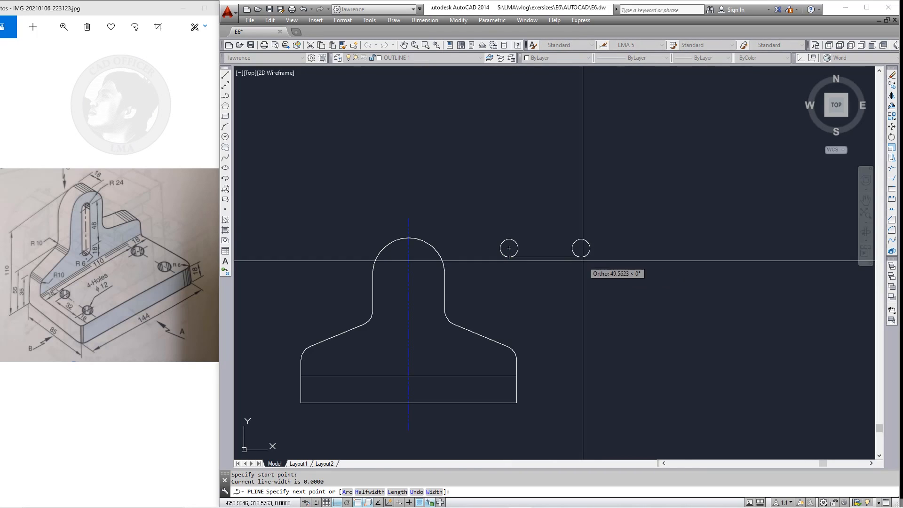
scroll(517, 241, "up", 4)
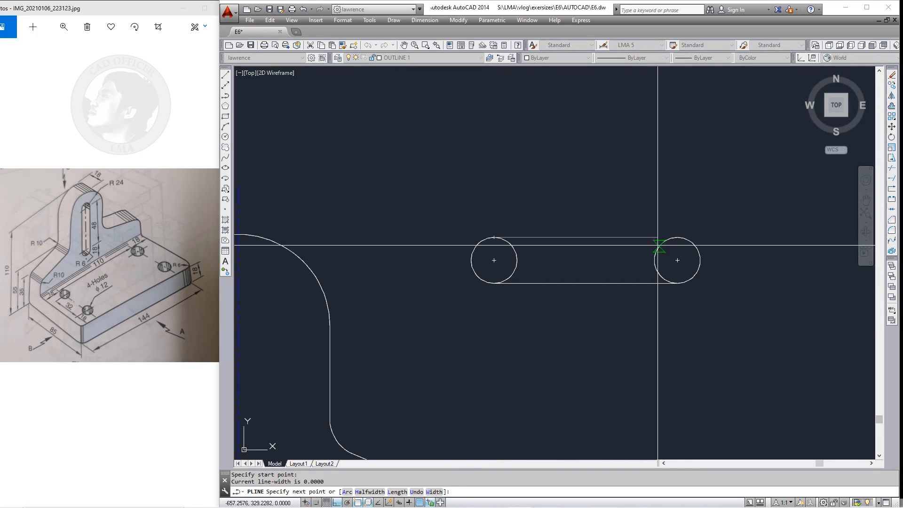
left_click(677, 237)
key("Escape")
key("Escape")
key("Escape")
middle_click_drag(627, 263, 625, 267)
Trim the inner halves of both circles to leave a rounded slot outline
type("tr")
key("Return")
key("Return")
left_click(672, 269)
left_click(512, 276)
key("Escape")
key("Escape")
key("Escape")
Join the slot's arcs and straight edges into one closed polyline
scroll(534, 263, "down", 3)
type("j")
key("Return")
left_click_drag(656, 307, 498, 250)
key("Return")
key("Return")
left_click(523, 272)
key("Escape")
key("Escape")
key("Escape")
Rotate the horizontal slot outline 90 degrees so that it stands vertically
type("Nro")
left_click(583, 272)
key("Return")
left_click(555, 272)
left_click(580, 312)
key("Escape")
middle_click_drag(583, 313, 580, 311)
Move the vertical slot from its upper arc centre onto the centre of the upright's rounded top
type("m")
left_click(569, 235)
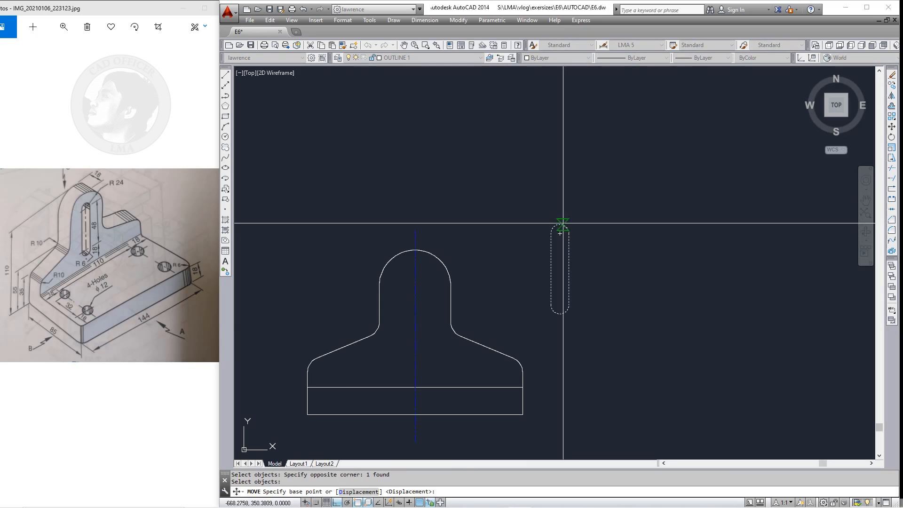
key("Return")
left_click(560, 233)
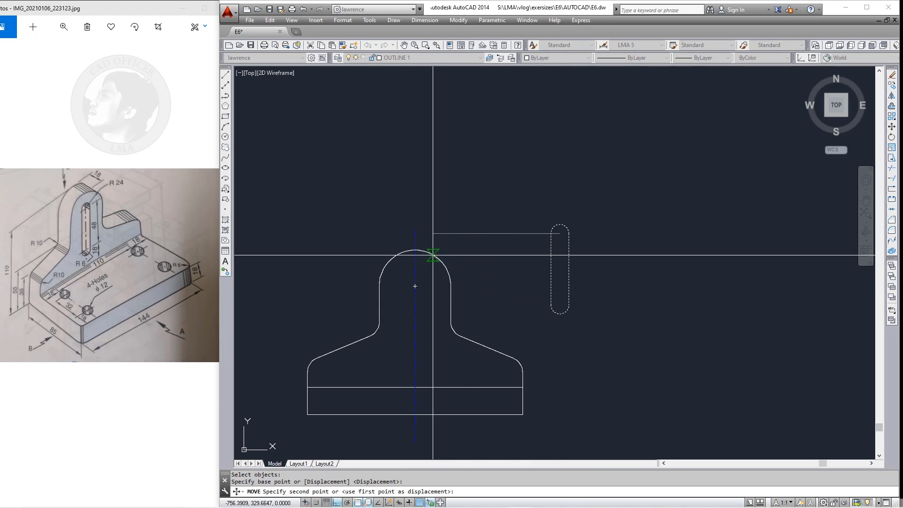
left_click(415, 286)
key("Escape")
key("Escape")
middle_click_drag(455, 344, 468, 323)
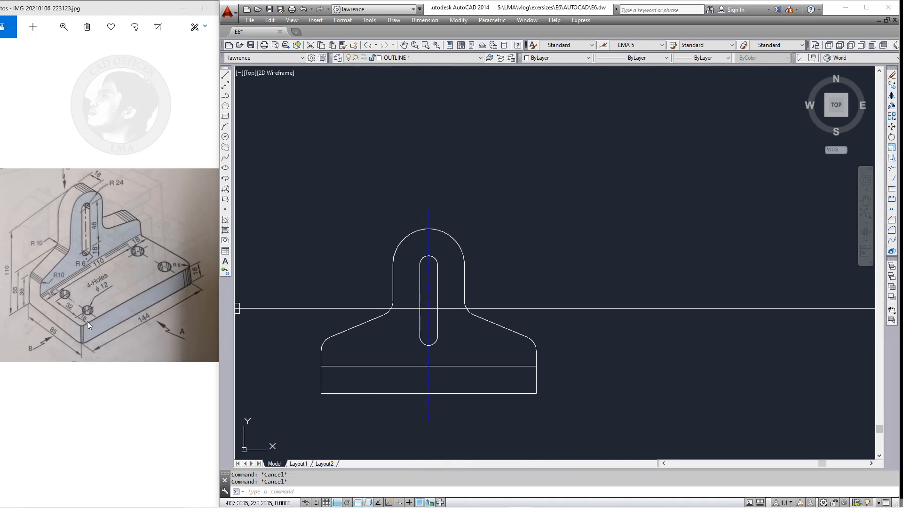
Add a vertical linear dimension for the base thickness beside the base's left edge
mouse_move(369, 363)
middle_mouse_down()
mouse_move(383, 339)
mouse_move(407, 338)
middle_mouse_up()
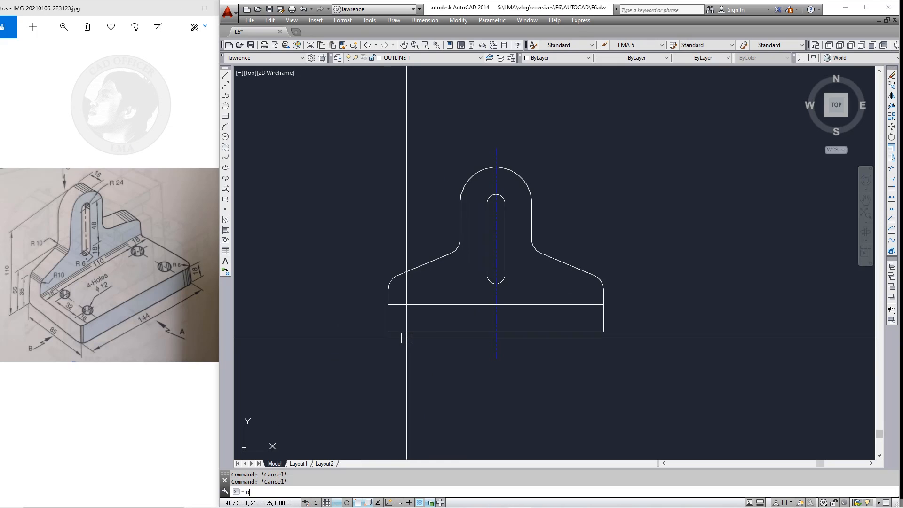
type("DLI")
key("Return")
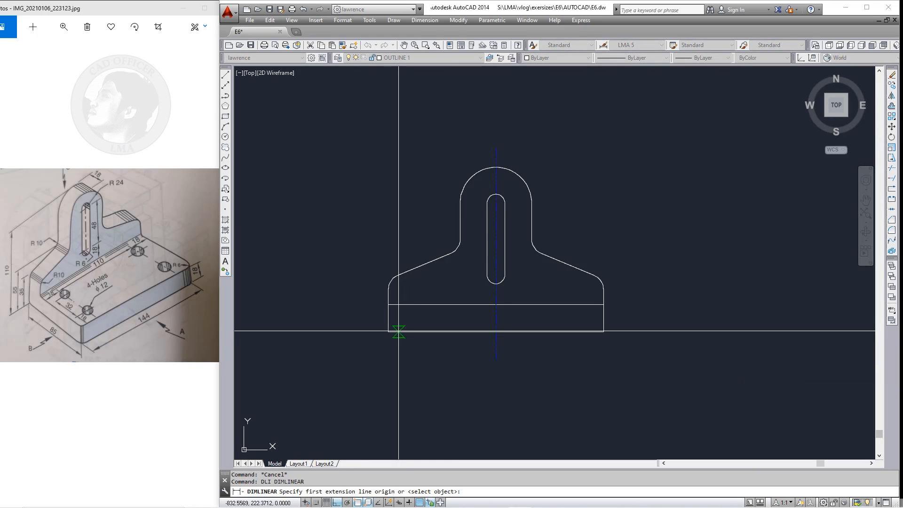
left_click(388, 305)
left_click(388, 332)
left_click(356, 337)
middle_click_drag(362, 343, 363, 351)
key("Escape")
key("Escape")
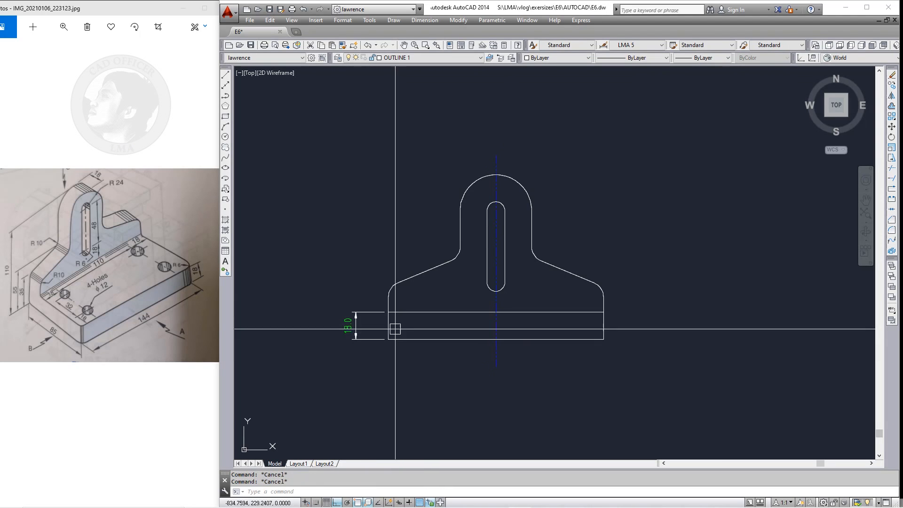
Make DIMENSION the current layer and move the base thickness dimension onto it
left_click(445, 58)
left_click(353, 321)
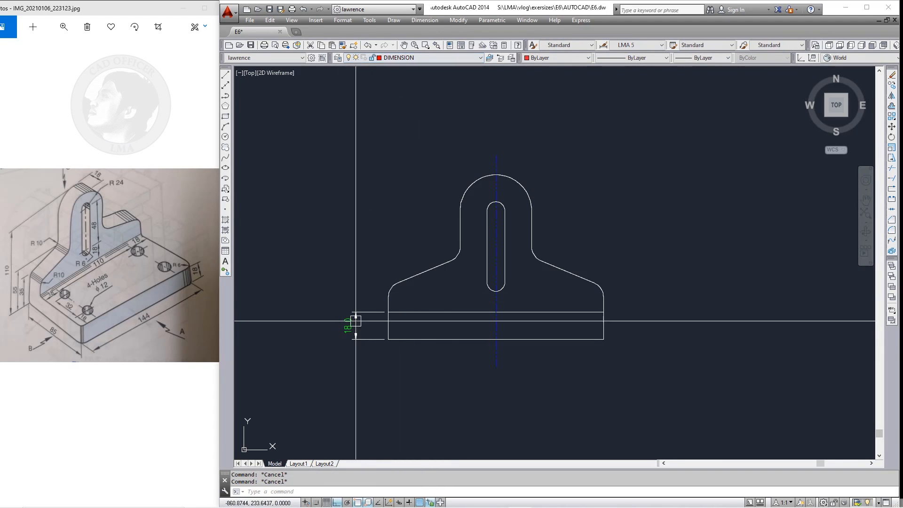
left_click(426, 57)
left_click(399, 89)
key("Escape")
middle_click_drag(408, 290, 405, 302)
type("DLI")
key("Return")
scroll(382, 324, "up", 3)
scroll(383, 306, "down", 3)
key("Escape")
Add a vertical dimension of 35 up from the base's lower left corner, outside the base thickness dimension
key("Return")
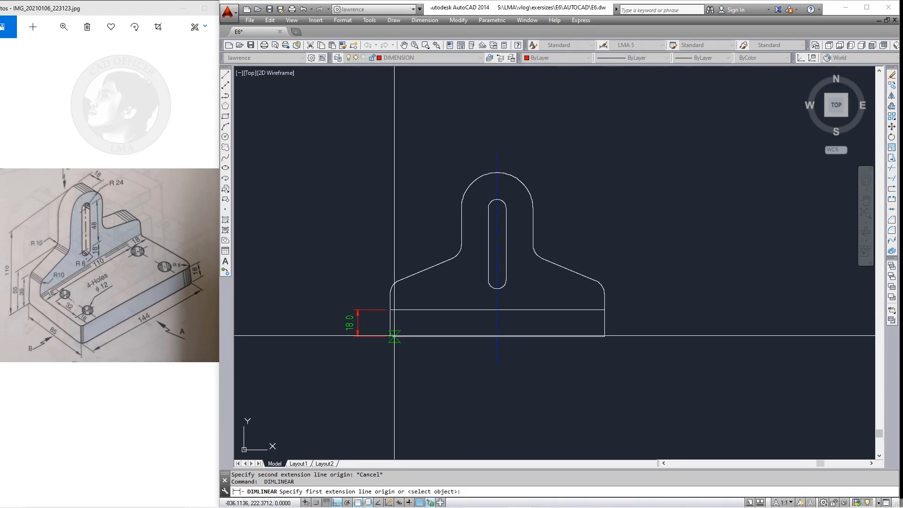
left_click(394, 336)
type("35")
key("Return")
left_click(336, 313)
Add a vertical dimension of 55 up from the base's lower left corner, outside the 35 dimension
key("Return")
left_click(392, 321)
type("55")
key("Return")
left_click(314, 299)
Shift the upper extension line origin of the 55 dimension to the corner where the left shoulder meets the upright
left_click(387, 255)
left_click(390, 255)
left_click(452, 243)
key("Escape")
middle_click_drag(427, 279, 423, 286)
key("Escape")
Dimension the overall height from the slotted upright's top to the base's lower left corner, outside the 55 dimension
middle_click_drag(478, 296, 478, 329)
type("DLI")
key("Return")
left_click(493, 200)
left_click(386, 365)
left_click(293, 329)
Stretch all four height dimensions horizontally closer to the left edge of the front view
middle_click_drag(313, 354, 362, 352)
type("S")
key("Return")
left_click(418, 384)
left_click(307, 192)
key("Return")
left_click(413, 173)
left_click(428, 174)
Dimension the base's full width below its bottom edge
type("DLI")
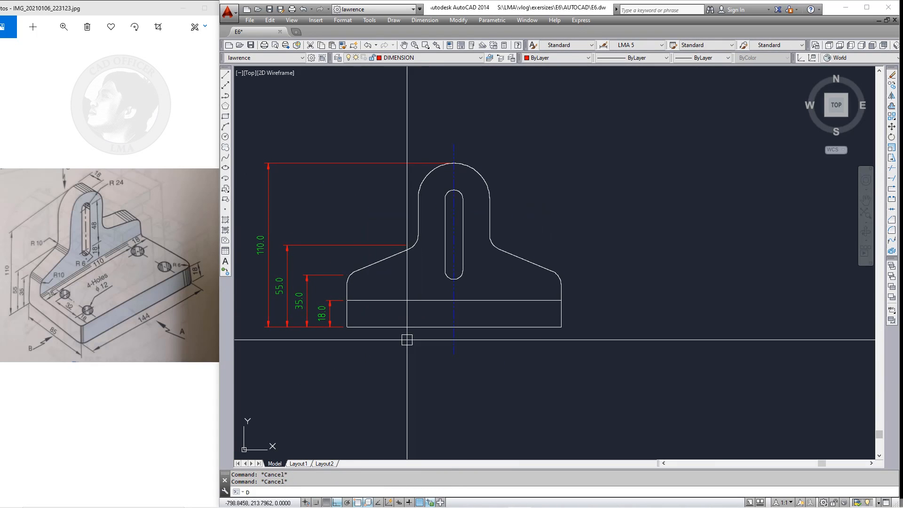
key("Return")
left_click(348, 327)
left_click(563, 327)
left_click(562, 357)
Stretch the base width dimension closer to the bottom edge of the front view
scroll(456, 358, "up", 6)
type("S")
key("Return")
scroll(454, 306, "down", 6)
type("S")
key("Return")
left_click(588, 358)
key("Escape")
key("Escape")
Dimension the vertical distance between the slot's two end arc centres, placed right of the upright
middle_click_drag(476, 267, 470, 324)
type("DLI")
key("Return")
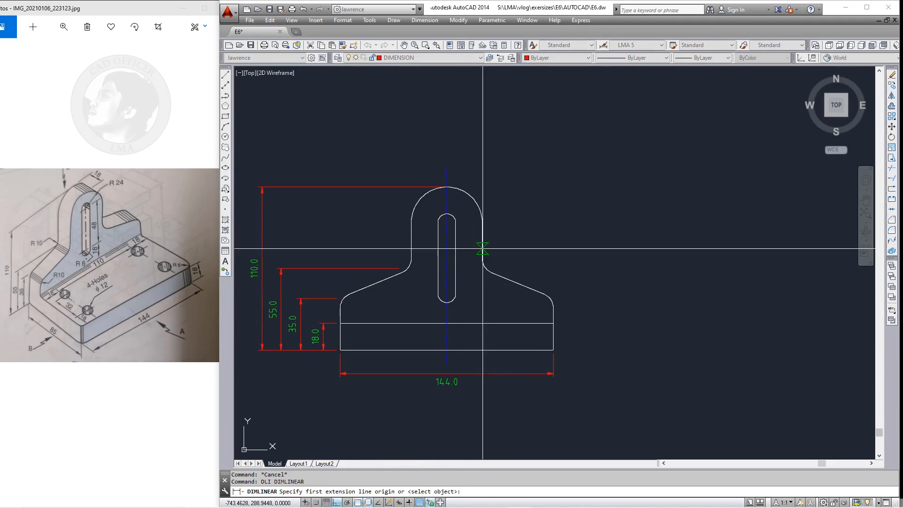
left_click(447, 223)
left_click(447, 303)
left_click(509, 249)
key("Escape")
key("Escape")
Add radius dimensions to the upright's rounded top and the slot's upper end arc
middle_click_drag(546, 257, 547, 268)
type("DRA")
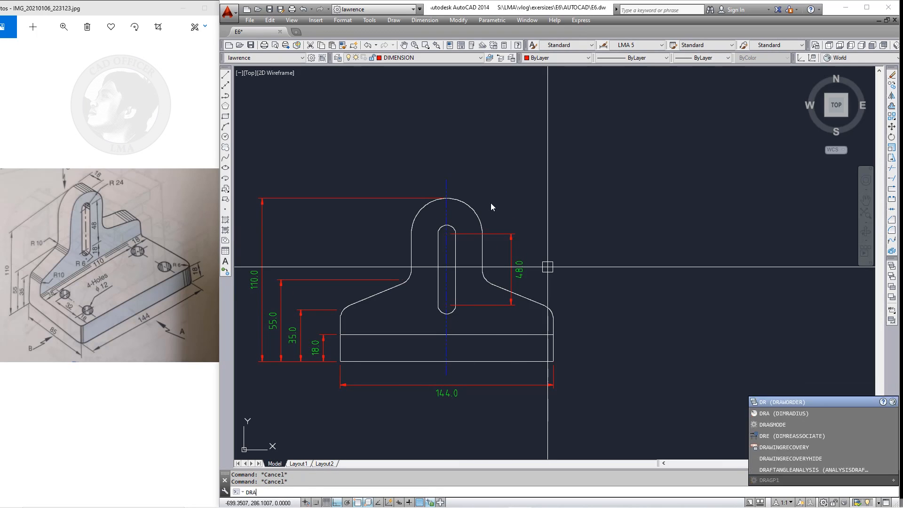
key("Return")
left_click(476, 209)
scroll(473, 222, "up", 2)
key("Return")
left_click(429, 241)
left_click(543, 181)
key("Escape")
key("Escape")
scroll(532, 182, "down", 2)
middle_click_drag(559, 257, 553, 277)
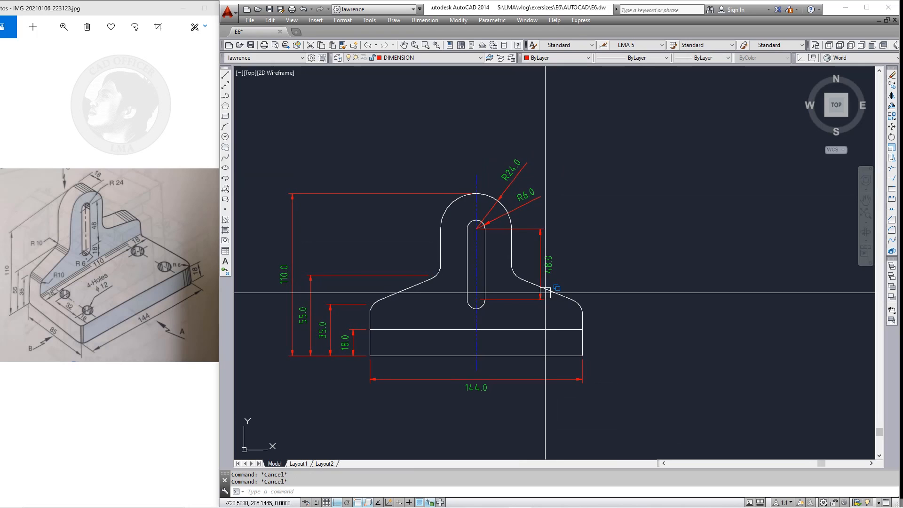
Dimension the distance from the slot's lower arc centre to the base's top edge, aligned with the slot length dimension
middle_click_drag(562, 326, 534, 322)
type("DL")
key("Return")
left_click(449, 296)
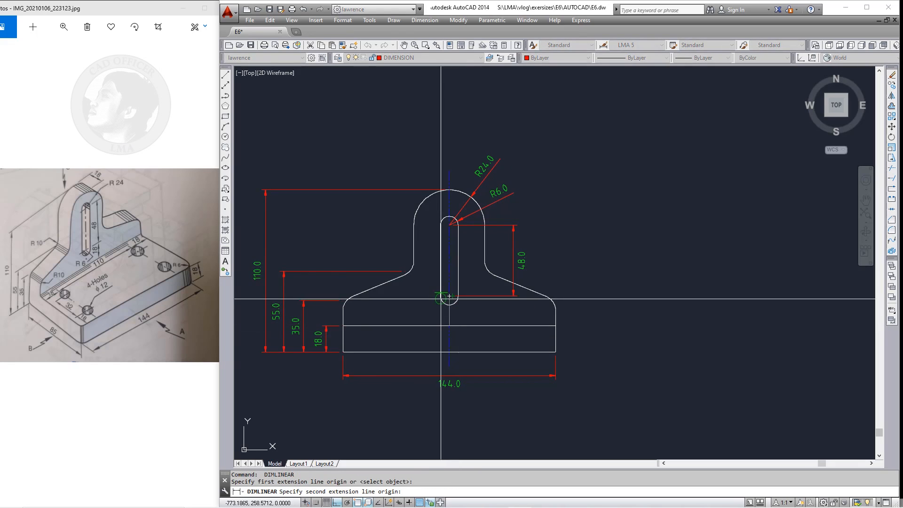
left_click(450, 326)
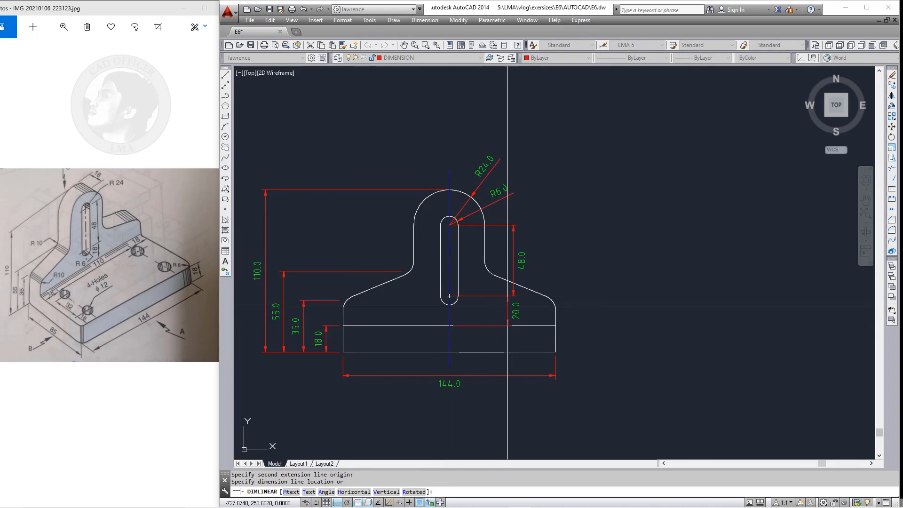
left_click(514, 309)
key("Escape")
key("Escape")
scroll(499, 315, "down", 2)
middle_click_drag(577, 299, 545, 289)
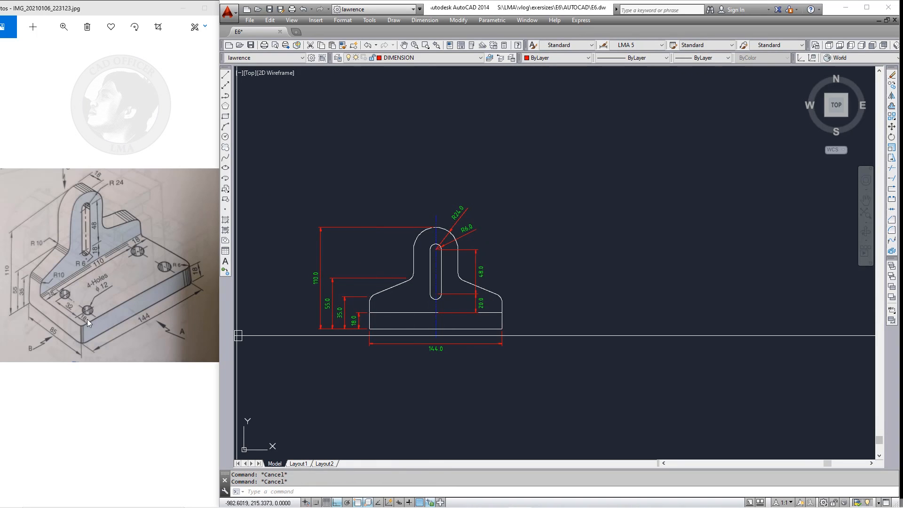
Draw a vertical construction line through the base's lower left corner
type("xl")
left_click(369, 329)
left_click(388, 388)
key("Escape")
key("Escape")
key("Escape")
middle_click_drag(386, 386, 384, 387)
Offset the vertical construction line 18 to the right and erase the original line
type("o 18")
key("Return")
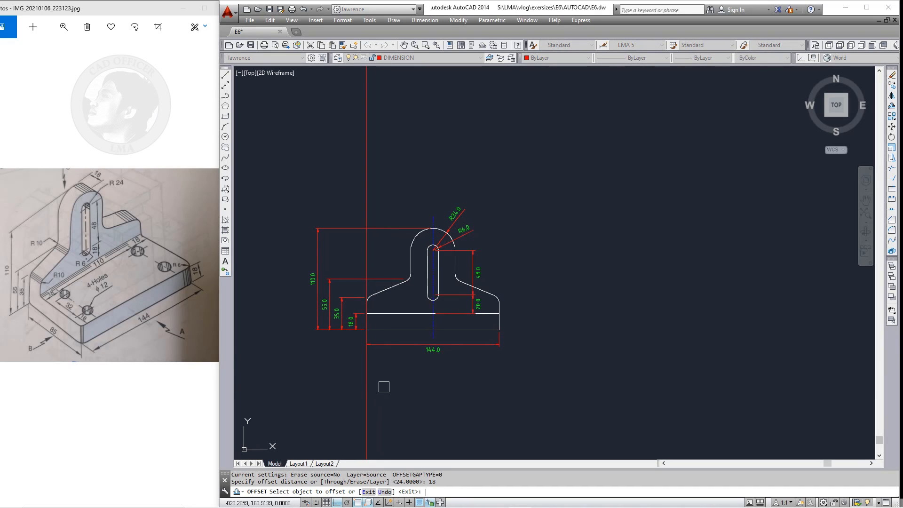
key("Escape")
left_click(366, 373)
type("e")
key("Return")
Draw a 12 by 12 rectangle in the empty area below the base
type("rec")
key("Return")
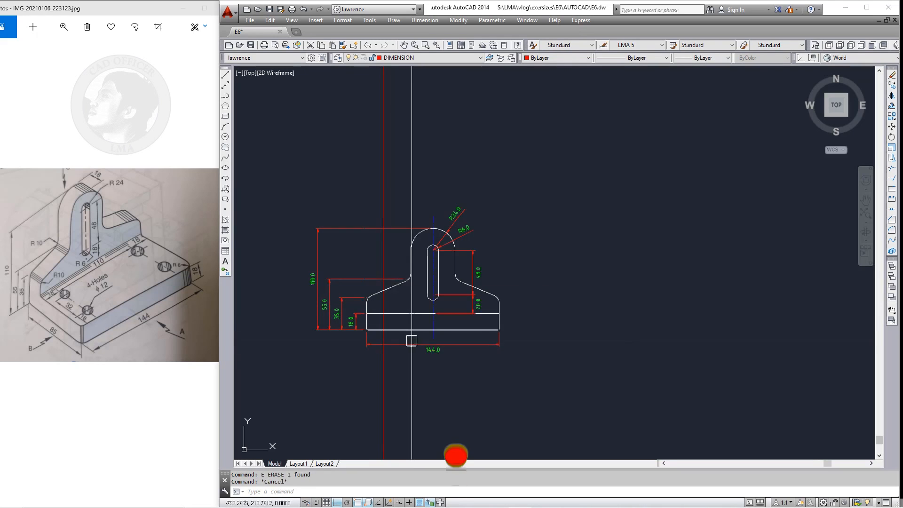
scroll(400, 335, "up", 4)
left_click(385, 381)
type("d")
key("Return")
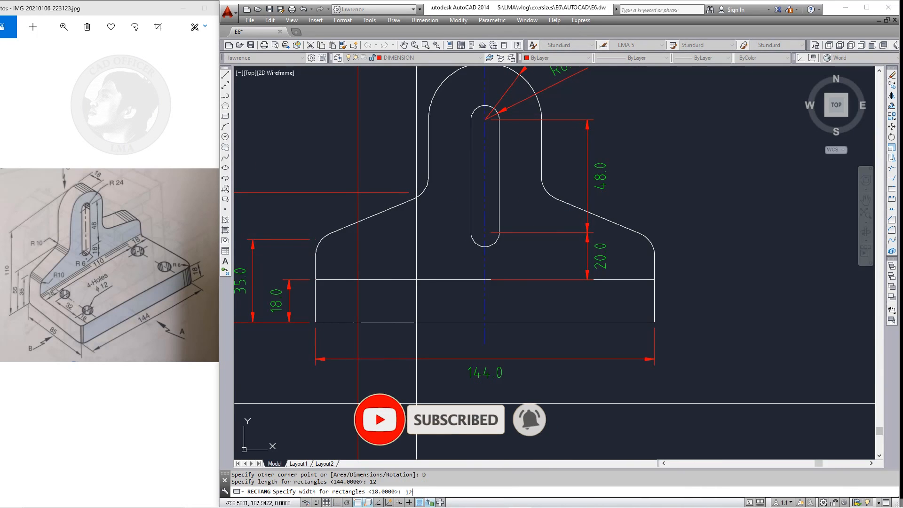
left_click(418, 404)
key("Escape")
key("Escape")
Move the rectangle so its upper edge is centred on the vertical construction line at the base's top edge
type("m")
key("Return")
left_click_drag(425, 403, 401, 387)
key("Return")
left_click(399, 380)
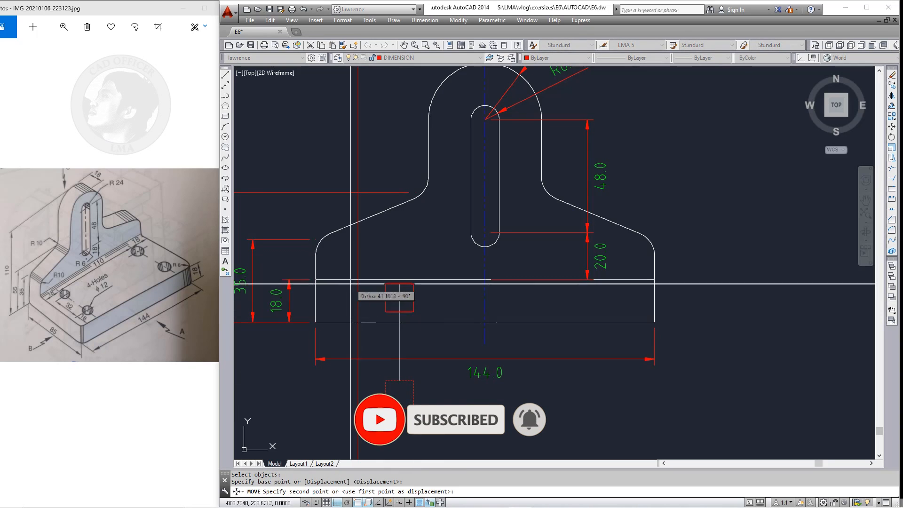
left_click(358, 280)
Stretch the rectangle's lower edge down to the base's bottom edge
type("s")
key("Return")
left_click_drag(380, 315, 341, 304)
key("Return")
left_click(358, 308)
left_click(358, 321)
key("Escape")
key("Escape")
scroll(414, 301, "down", 4)
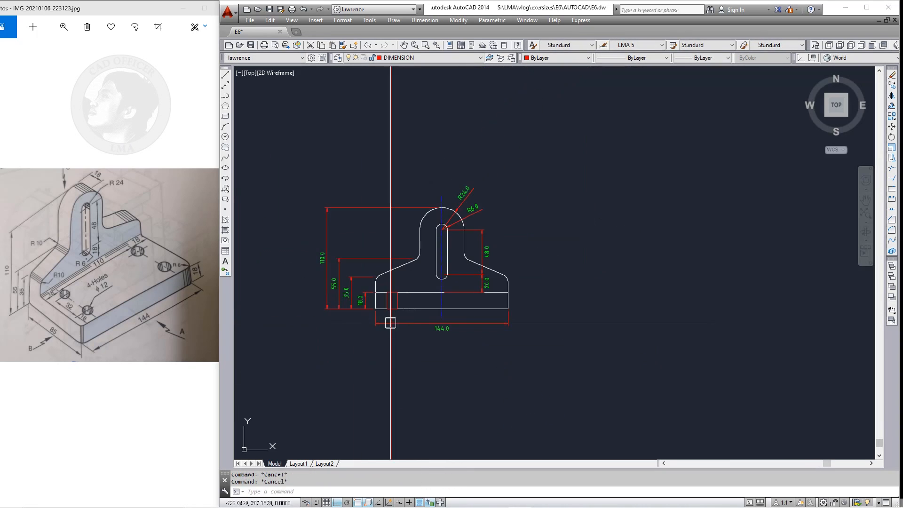
Match the hole rectangle's properties to an existing HIDDEN LINE object elsewhere in the drawing
scroll(410, 329, "down", 6)
middle_click_drag(355, 242, 452, 290)
scroll(382, 165, "up", 4)
key("Escape")
key("Escape")
type("ma")
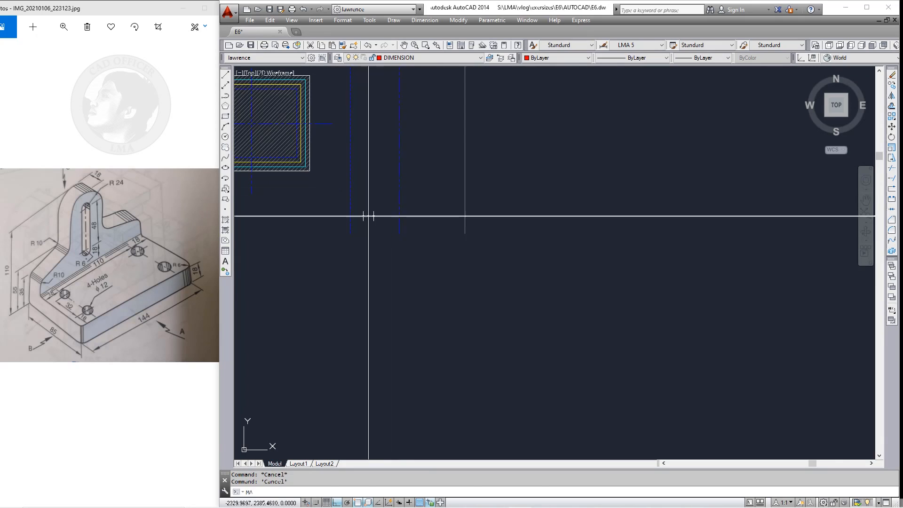
key("Return")
left_click(351, 213)
scroll(380, 203, "down", 6)
scroll(457, 318, "up", 8)
left_click(501, 356)
key("Escape")
key("Escape")
Change the linetype scale of the hole's hidden-line rectangle so the dashes suit its size
middle_click_drag(514, 367, 498, 354)
left_click_drag(496, 353, 477, 346)
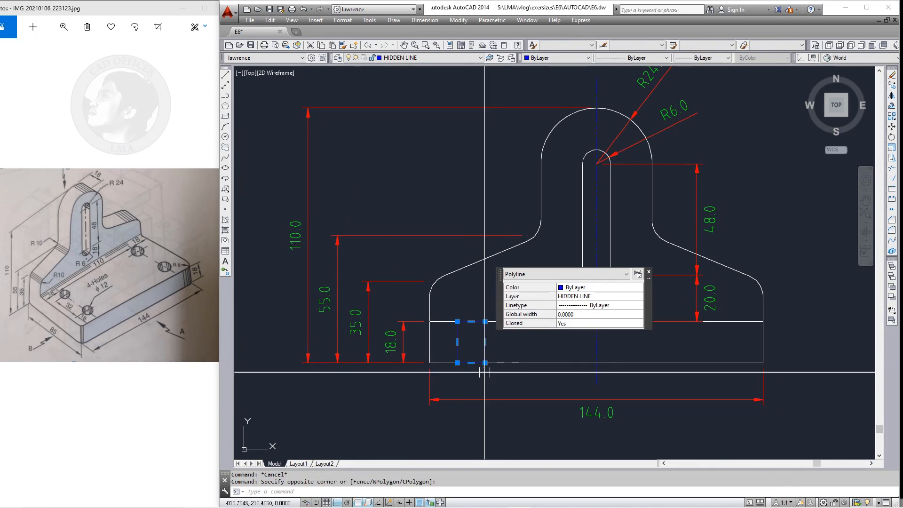
type("pr")
key("Return")
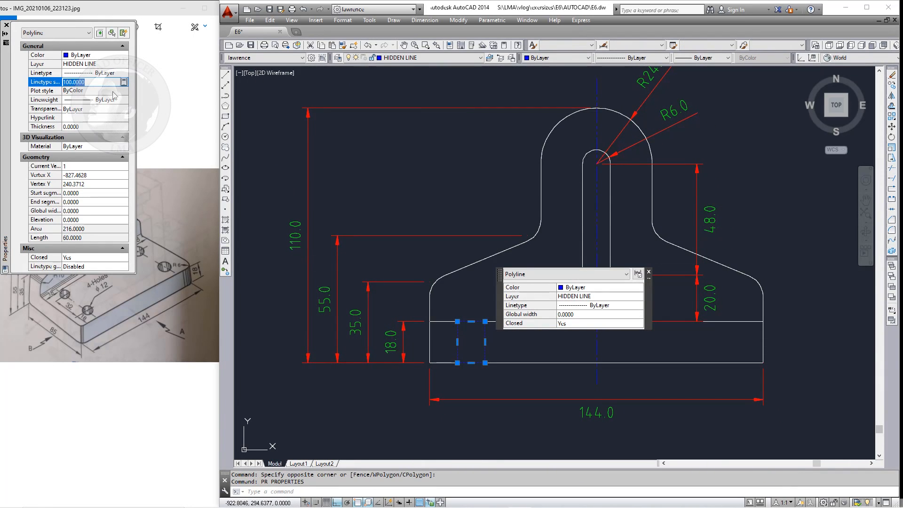
key("Escape")
key("Escape")
left_click(498, 343)
left_click(476, 337)
right_click(476, 338)
key("Escape")
key("Escape")
key("Escape")
Mirror the hole's hidden-line rectangle about the bracket's vertical centre line, keeping the original
middle_click_drag(495, 364, 449, 307)
left_click(449, 281)
left_click(426, 289)
key("Return")
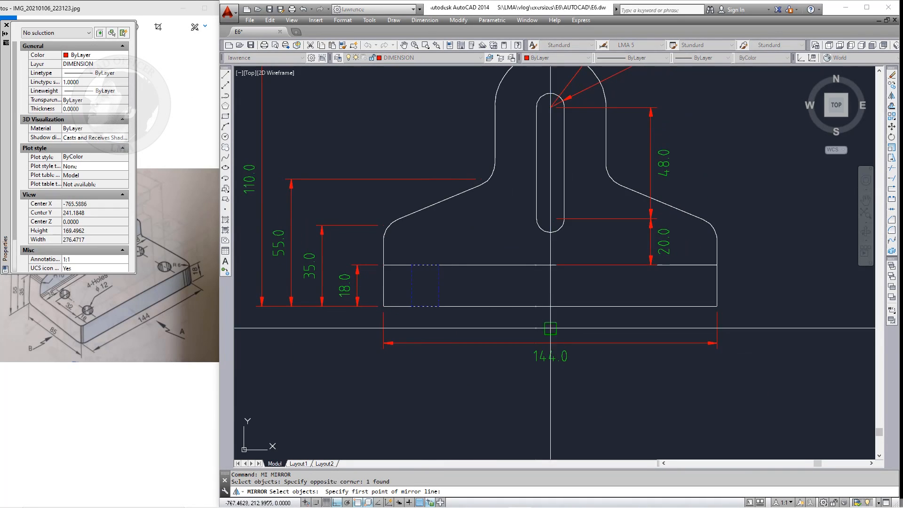
left_click(550, 328)
left_click(563, 393)
key("Return")
middle_click_drag(563, 394, 504, 403)
key("Escape")
key("Escape")
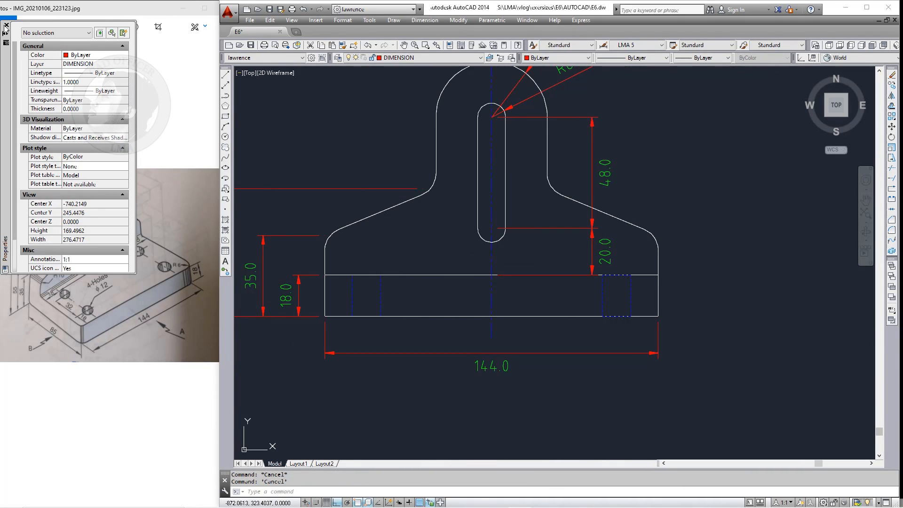
middle_click_drag(640, 301, 591, 286)
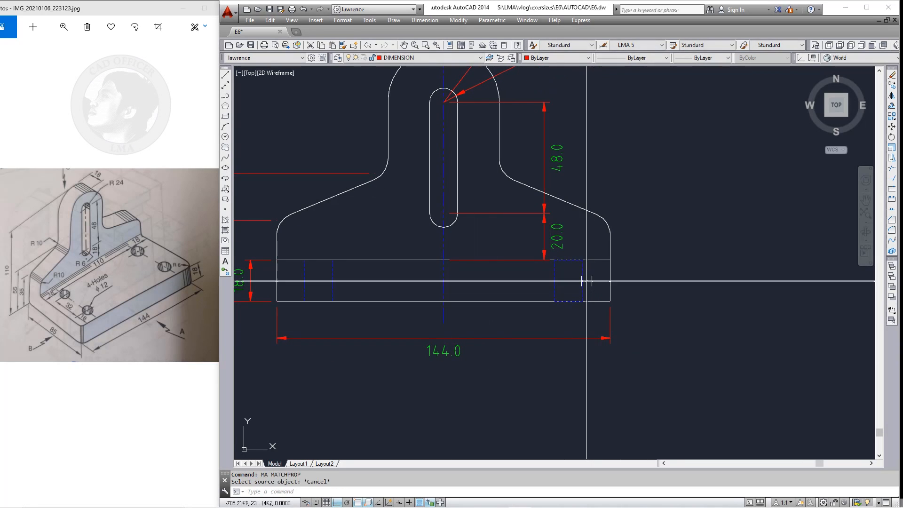
right_click(588, 281)
key("Escape")
key("Escape")
Copy the bracket's vertical centre line to the middle of the left hole
middle_click_drag(493, 313, 534, 329)
type("co")
key("Return")
left_click(485, 324)
key("Return")
left_click(485, 317)
left_click(360, 317)
key("Escape")
middle_click_drag(406, 333, 408, 334)
Shorten the copied centre line by stretching its upper end down to just above the base's top edge
scroll(421, 359, "down", 4)
key("Escape")
key("Escape")
type("s")
left_click(418, 240)
left_click(394, 255)
key("space")
left_click(406, 253)
scroll(412, 341, "up", 4)
left_click(401, 335)
key("Escape")
key("Escape")
Mirror the left hole's centre line about the bracket's vertical centre line onto the right hole
middle_click_drag(418, 342, 403, 273)
type("mi")
left_click(415, 329)
left_click(365, 336)
key("space")
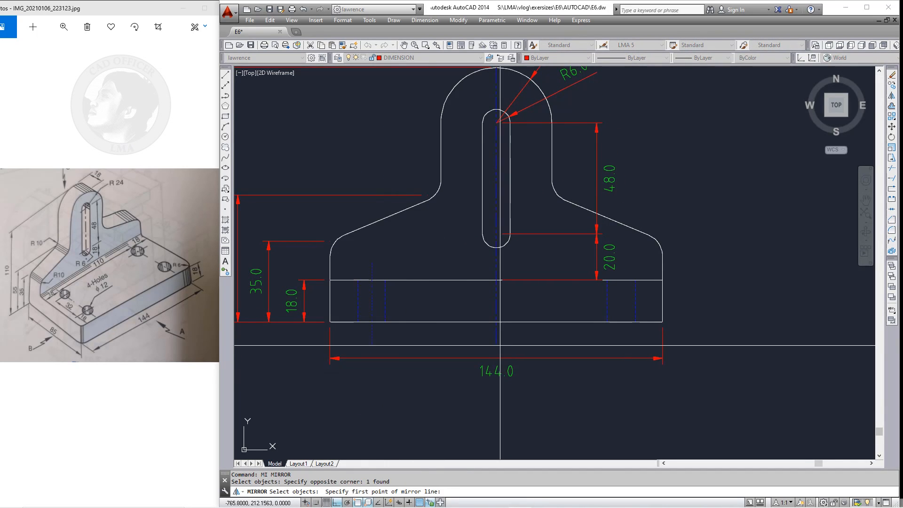
key("Escape")
key("Escape")
scroll(518, 428, "down", 3)
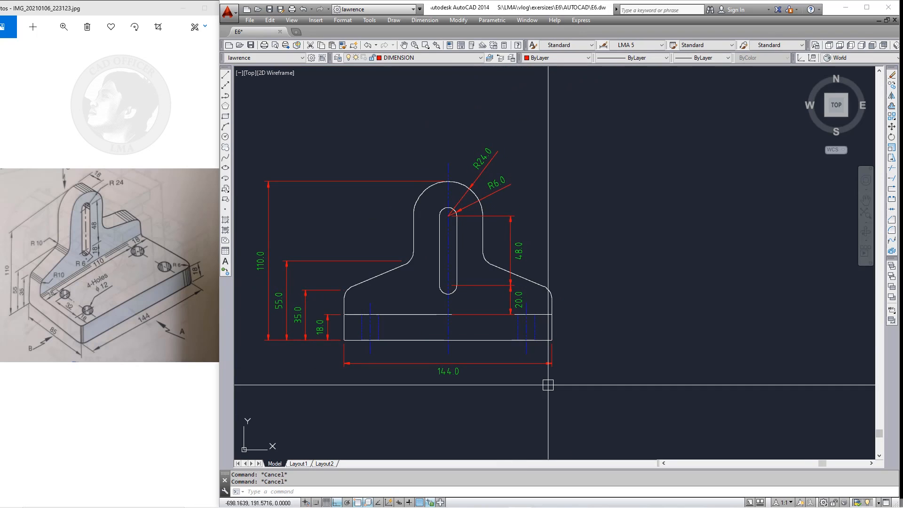
Shift the overall base width dimension further down, leaving space for another dimension beneath the base
mouse_move(412, 392)
middle_mouse_down()
mouse_move(418, 360)
mouse_move(430, 383)
middle_mouse_up()
left_click(571, 365)
left_click(308, 328)
key("space")
left_click(419, 371)
left_click(432, 387)
key("Escape")
key("Escape")
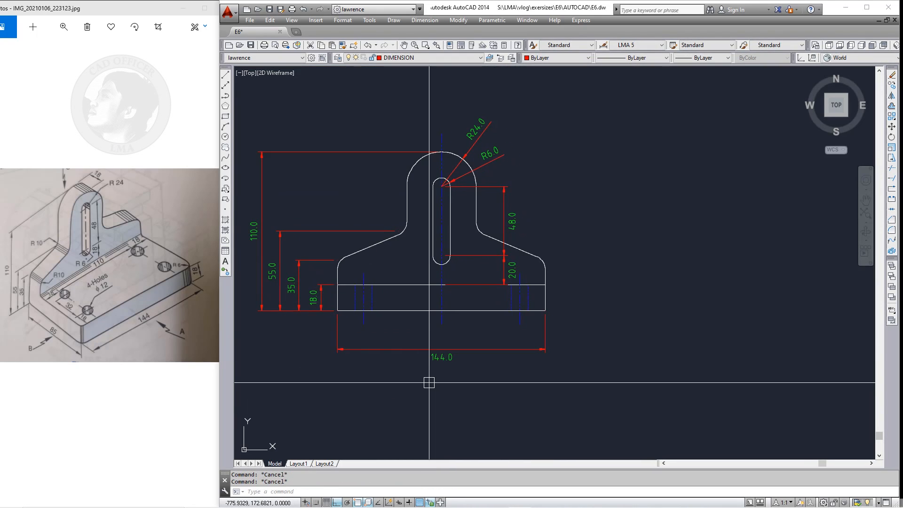
Dimension the distance from the base's lower left corner to the left hole's centre line, above the overall width dimension
key("Return")
scroll(360, 329, "up", 2)
left_click(323, 301)
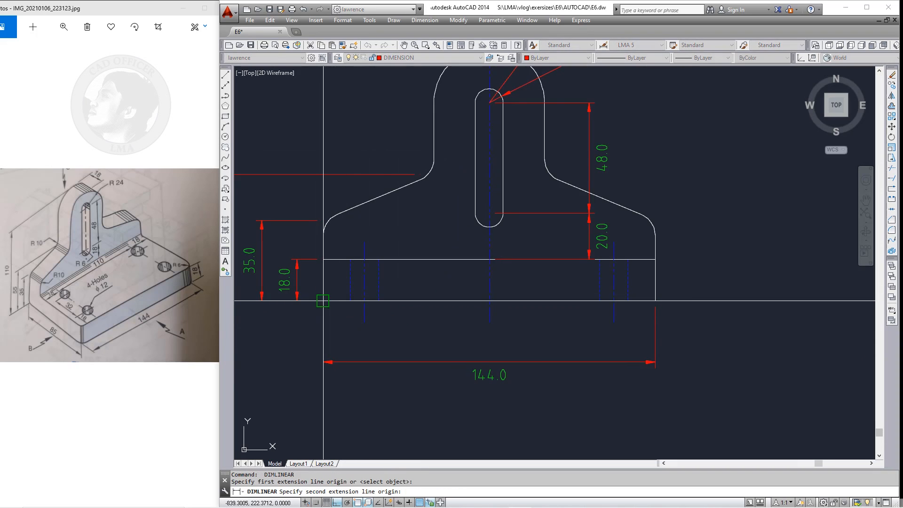
left_click(365, 300)
left_click(362, 330)
key("Escape")
key("Escape")
scroll(435, 283, "down", 2)
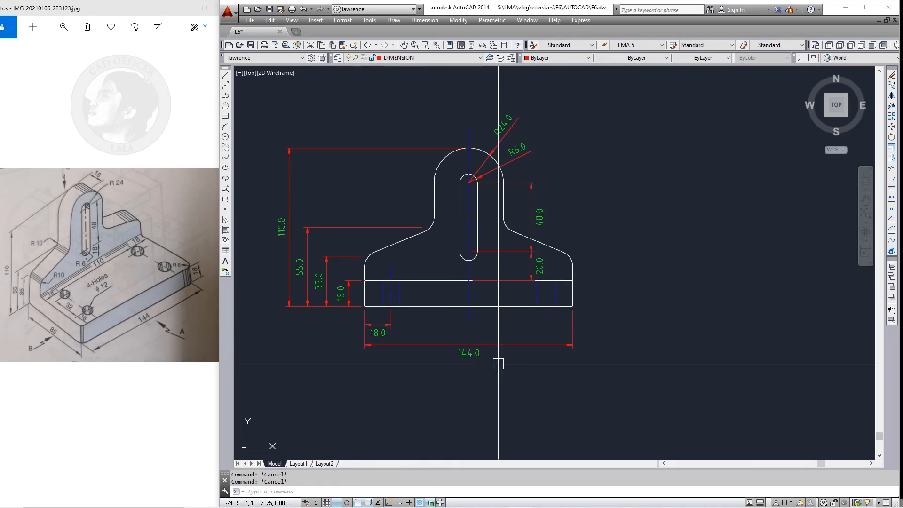
Make OUTLINE 1 the current layer
middle_click_drag(523, 315, 514, 334)
scroll(423, 292, "down", 4)
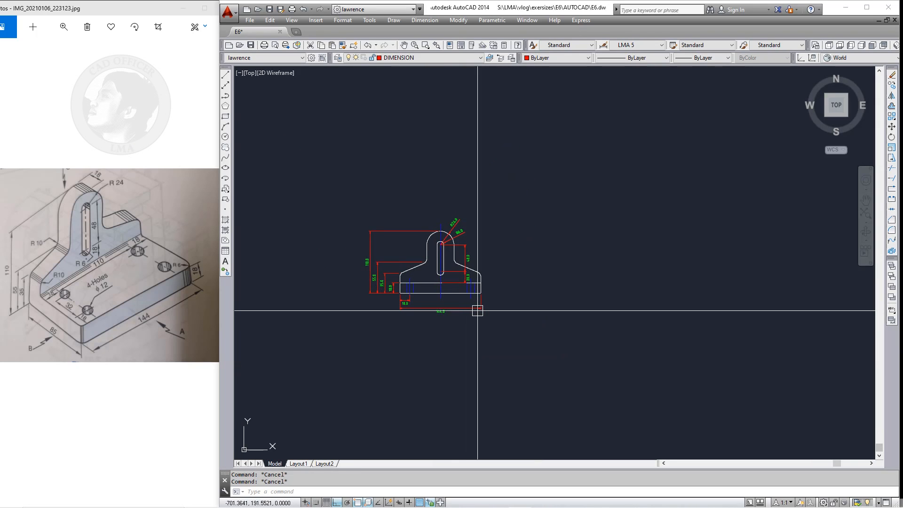
scroll(486, 289, "up", 3)
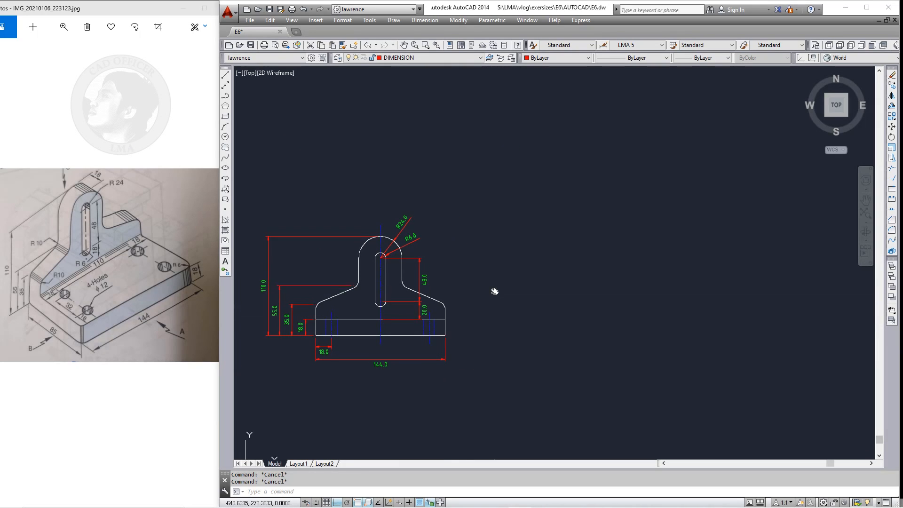
type("l")
key("Return")
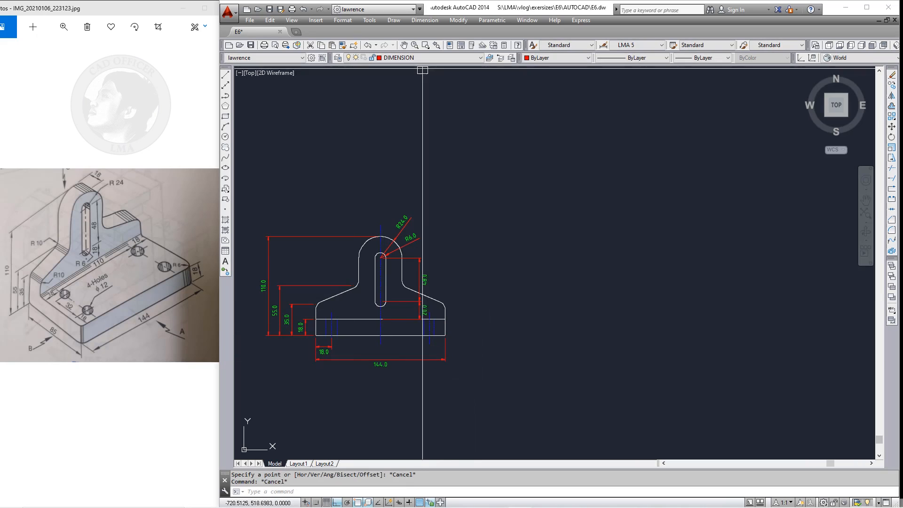
left_click(419, 57)
left_click(414, 112)
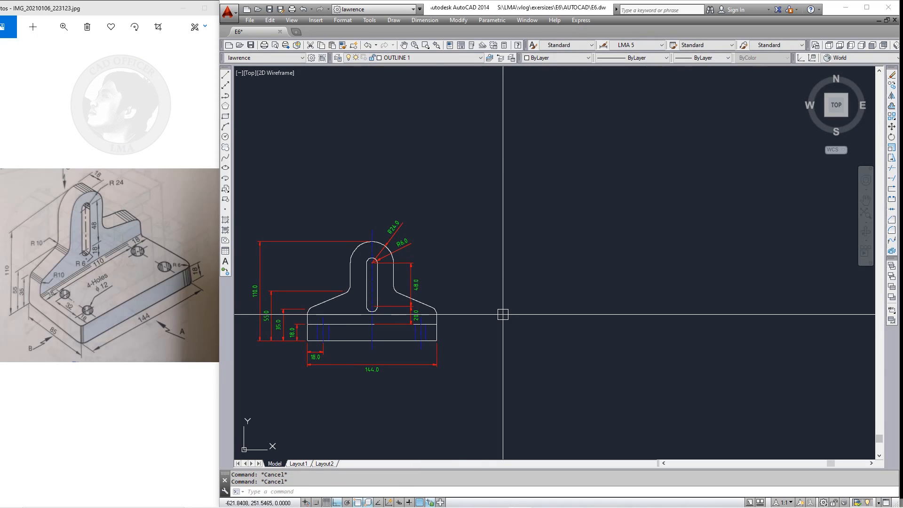
Draw horizontal construction lines through the base's bottom edge, its top edge and the top of the rounded upright
type("xl")
key("Return")
scroll(473, 330, "up", 4)
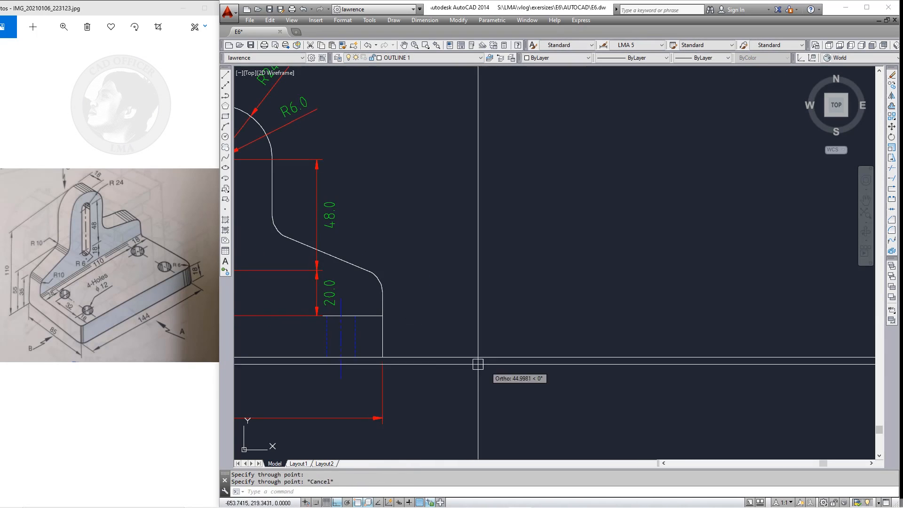
scroll(480, 343, "down", 4)
key("Escape")
key("Return")
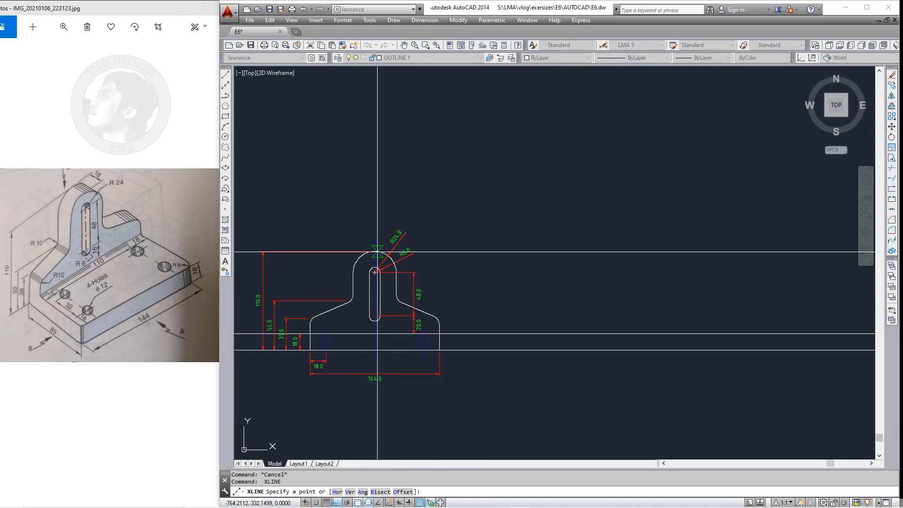
left_click(379, 252)
key("Escape")
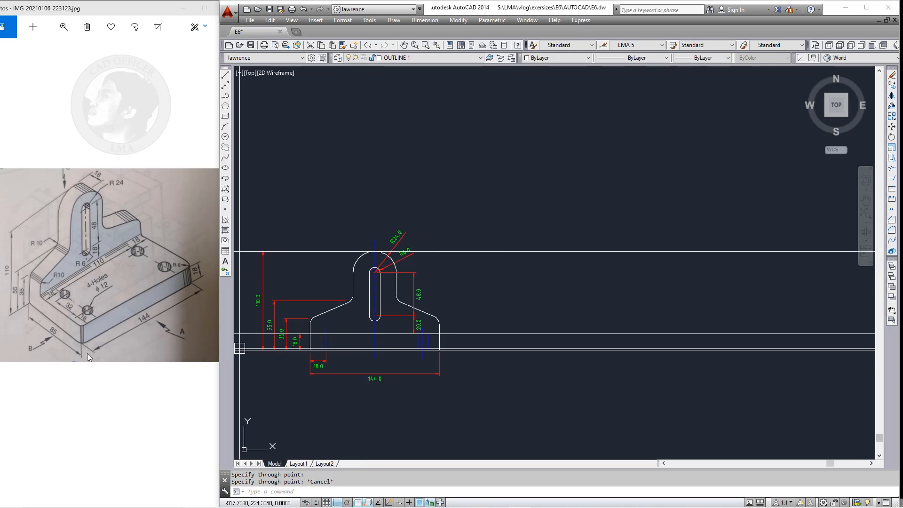
Draw a vertical construction line to the right of the front view
key("Escape")
key("Escape")
middle_click_drag(518, 369, 498, 372)
type("l")
key("Return")
left_click(544, 352)
left_click(555, 399)
key("Escape")
key("Escape")
key("Escape")
Offset the vertical construction line 85 to the left for the side view's depth
type("o")
key("Return")
type("85")
key("Return")
left_click(537, 372)
left_click(531, 393)
key("Escape")
key("Escape")
key("Escape")
Move both vertical construction lines together a little further right, away from the front view
middle_click_drag(543, 392, 531, 383)
type("m")
key("Return")
left_click_drag(568, 351, 446, 386)
key("Return")
left_click(486, 390)
left_click(506, 391)
key("Escape")
Offset the right-hand vertical construction line 18 to the left for the upright's thickness
type("o")
key("Return")
type("18")
left_click(547, 359)
left_click(508, 377)
key("Escape")
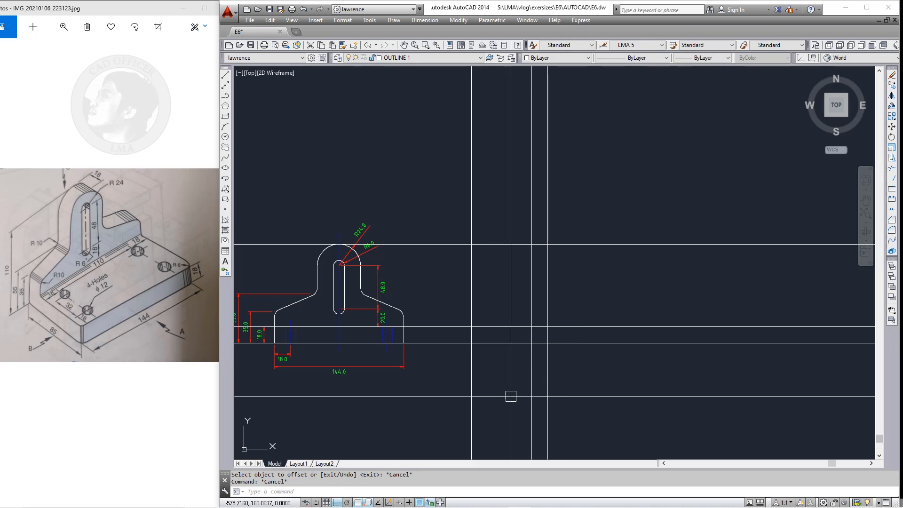
Trace the side view's L-shaped outline as a closed polyline over the construction lines, and remove the construction lines
key("Escape")
middle_click_drag(526, 366, 520, 372)
type("pl")
key("Return")
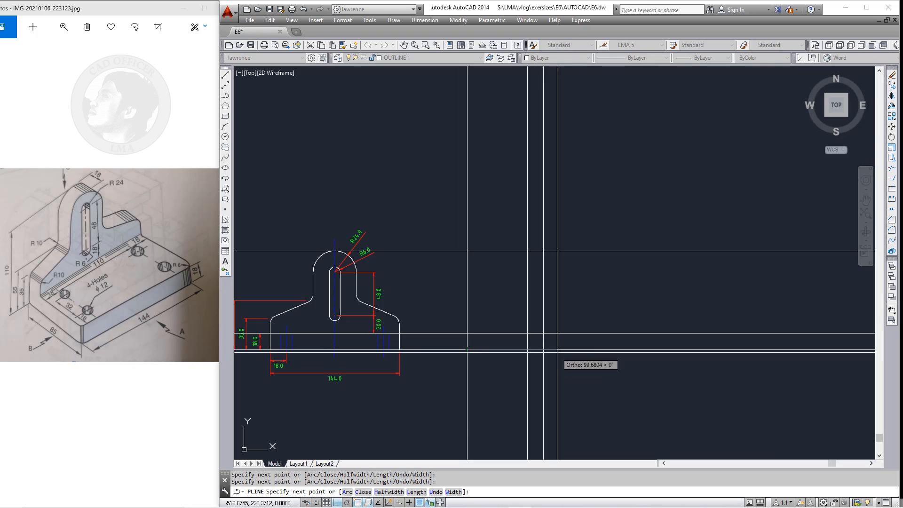
key("Escape")
key("Escape")
middle_click_drag(464, 361, 536, 373)
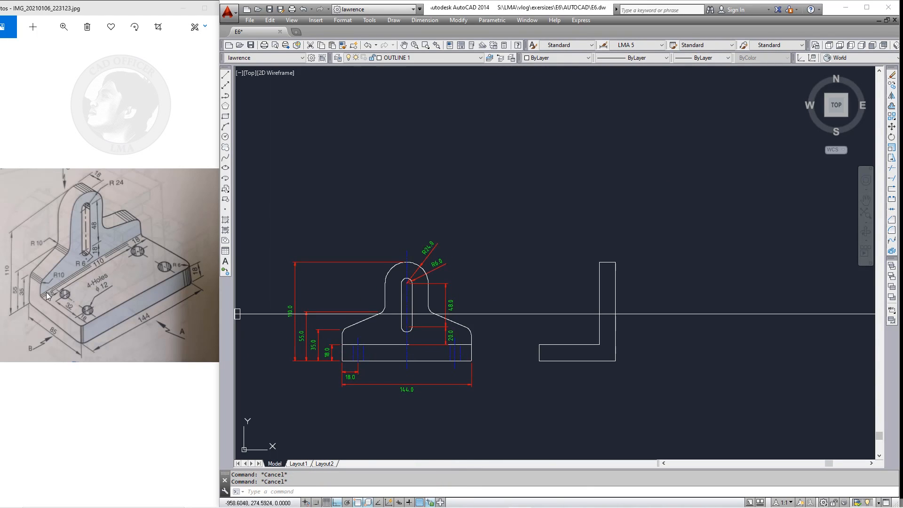
Fillet the inner corner between the side view's base and upright with a radius of 10
scroll(596, 365, "up", 2)
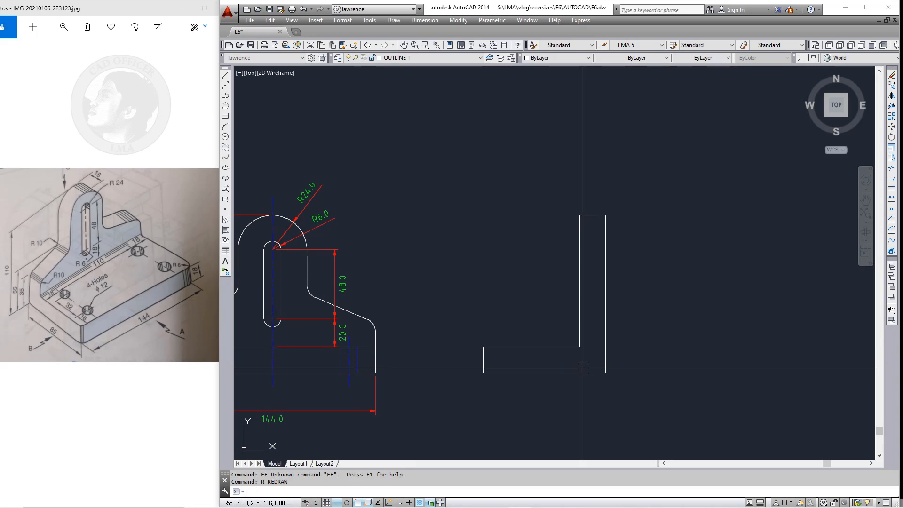
type("f")
key("Return")
type("r")
key("Return")
type("10")
key("Return")
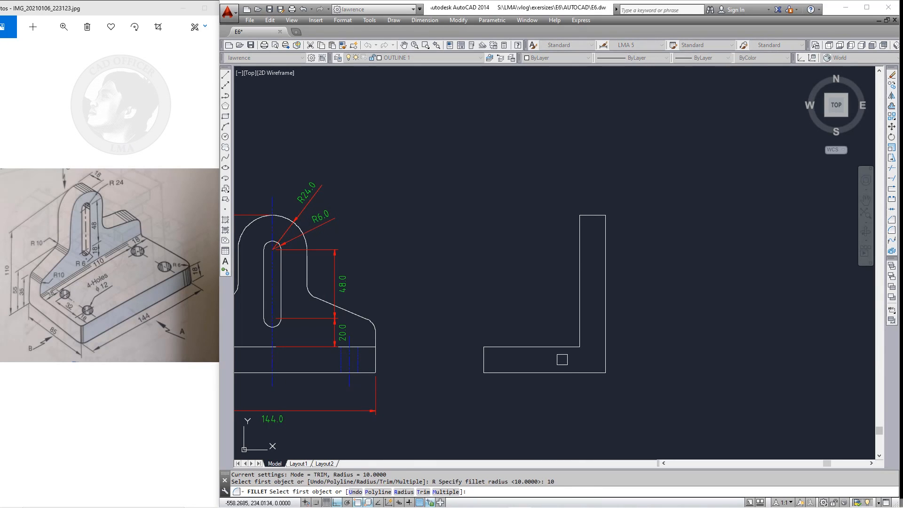
left_click(580, 323)
key("Escape")
key("Escape")
scroll(610, 353, "down", 2)
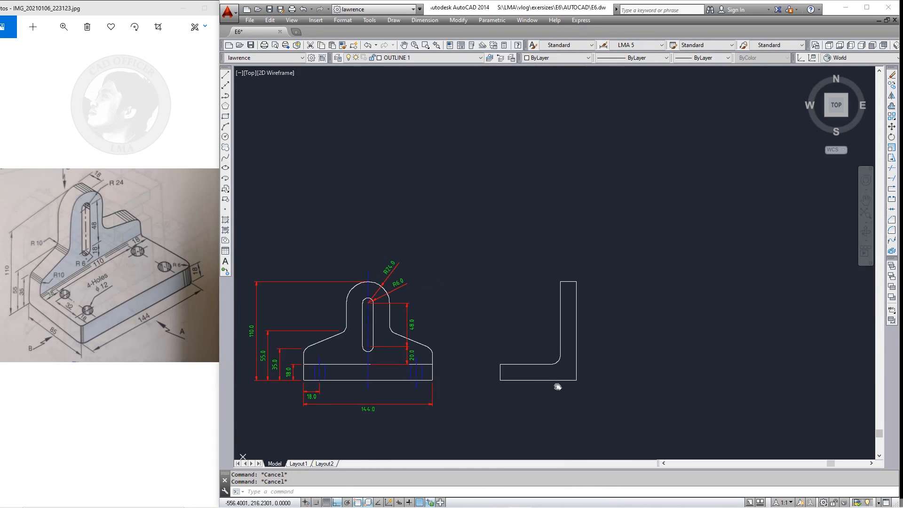
Add linear dimensions for the side view's overall height and the upright's thickness above its upper end
middle_click_drag(553, 373, 552, 377)
type("dli")
key("Return")
left_click(576, 286)
left_click(576, 384)
left_click(592, 384)
key("Return")
left_click(560, 286)
left_click(576, 286)
left_click(574, 275)
Dimension the base plate's thickness at its free end in the side view
key("Return")
left_click(499, 385)
left_click(500, 368)
left_click(482, 376)
key("Escape")
middle_click_drag(528, 402, 522, 399)
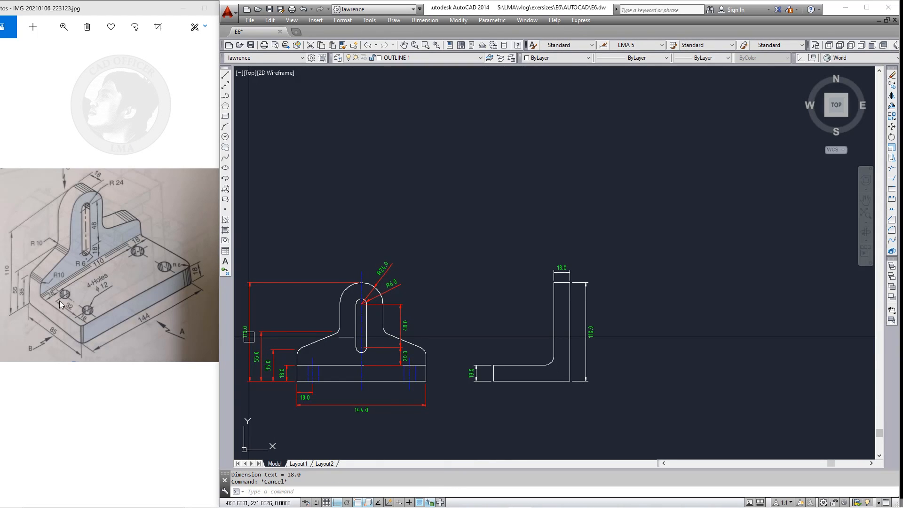
Copy the hidden hole with its centerline from the front view's base to the free end of the side view's base
key("Escape")
scroll(532, 381, "up", 2)
middle_click_drag(406, 407, 527, 363)
type("co")
key("Return")
scroll(454, 328, "up", 4)
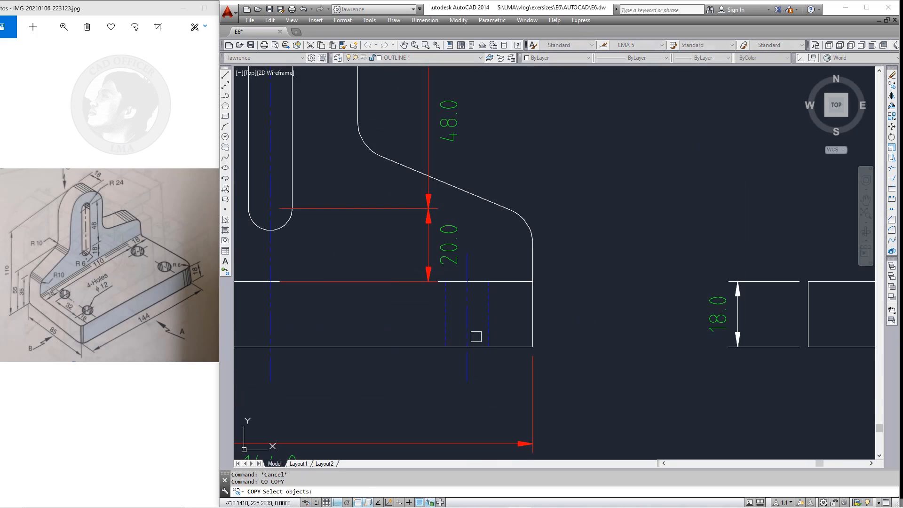
left_click(467, 347)
middle_click_drag(810, 380, 615, 379)
left_click(655, 347)
key("Escape")
key("Escape")
Move the copied hole 18 to the right from the free end of the side view's base
left_click(519, 186)
left_click(663, 403)
key("Return")
left_click(623, 399)
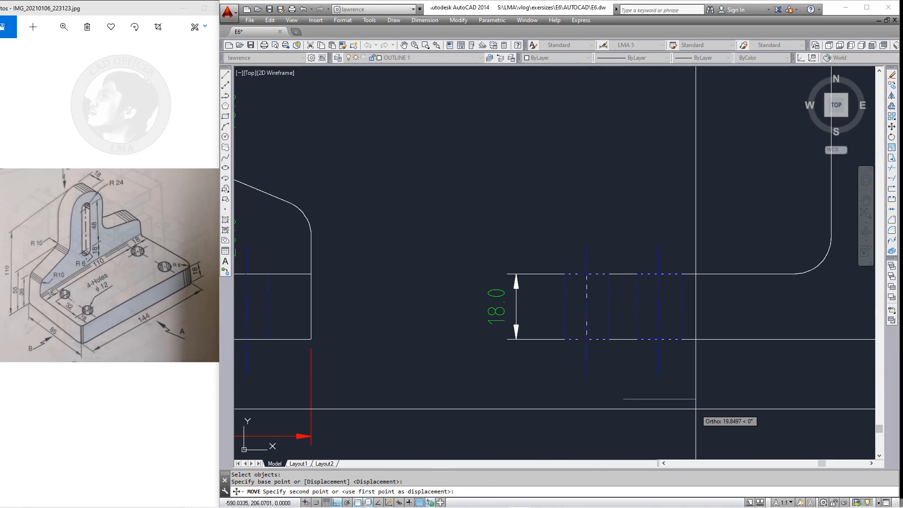
key("Escape")
key("Escape")
Copy the side view's hidden hole and centerline 32 further to the right for the second hole
middle_click_drag(694, 392, 587, 380)
key("Return")
left_click(508, 182)
left_click(567, 324)
key("Return")
left_click(559, 397)
key("Return")
key("Escape")
key("Escape")
Change the draw order of the hidden holes in the side view's base relative to its outline
middle_click_drag(650, 372, 623, 380)
left_click(463, 180)
left_click(665, 376)
right_click(665, 408)
key("w")
key("Escape")
key("Escape")
scroll(574, 329, "down", 4)
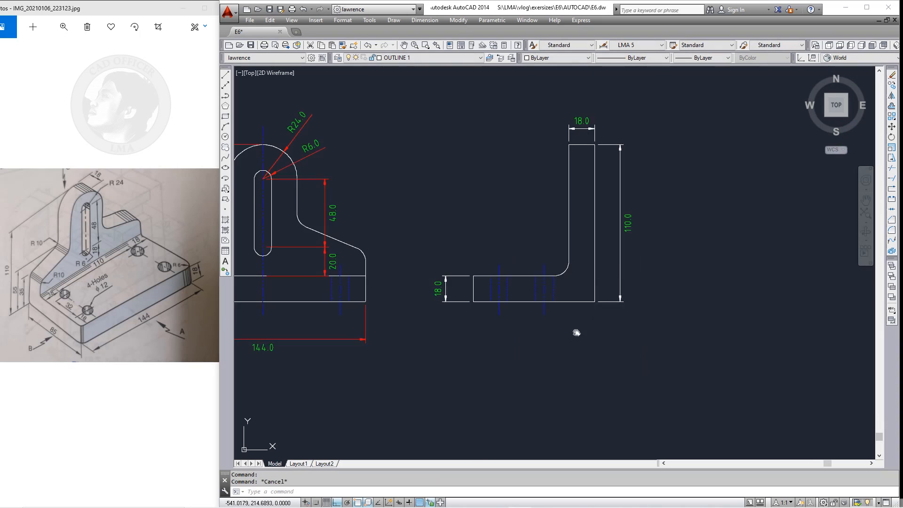
Dimension the side view's overall depth below the base
type("DIMLI")
key("Return")
left_click(440, 344)
left_click(561, 344)
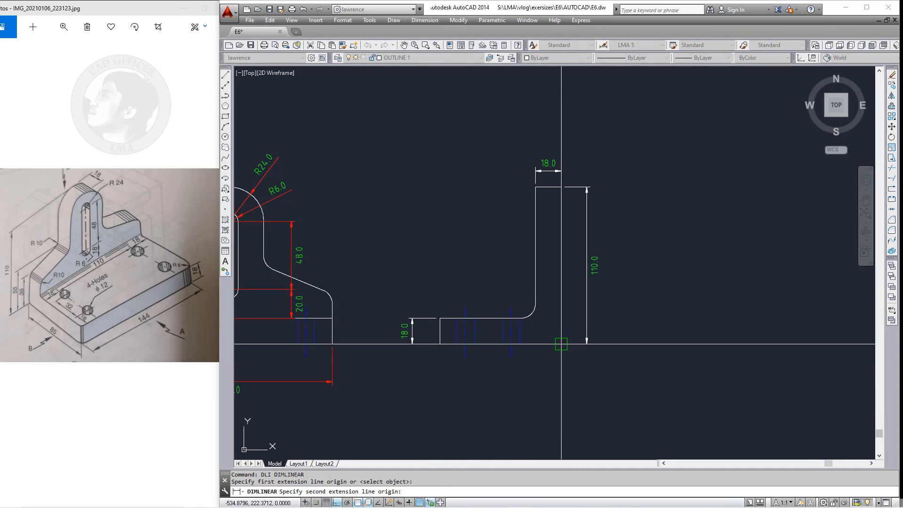
left_click(338, 381)
key("Escape")
key("Escape")
middle_click_drag(535, 398, 517, 403)
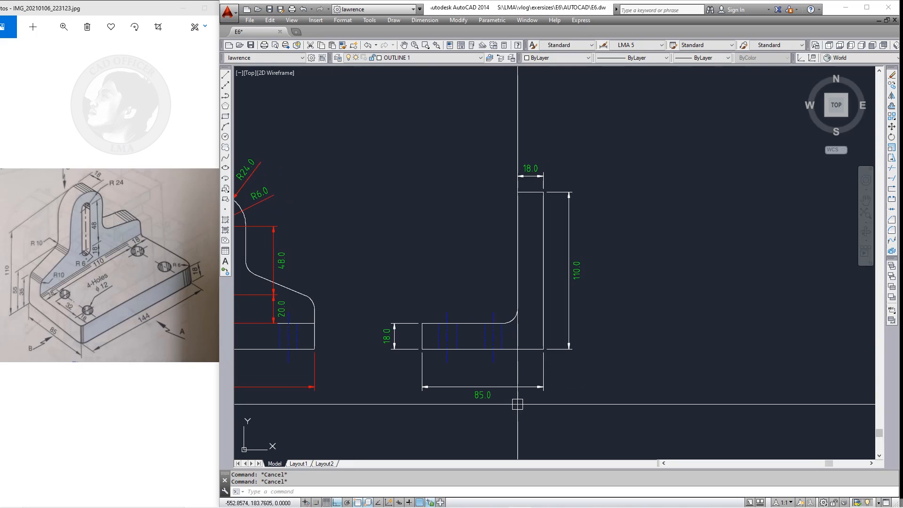
Dimension the first hole's distance from the base's free end and the spacing between the two hole centerlines
scroll(449, 323, "up", 2)
key("Return")
left_click(405, 364)
left_click(446, 306)
left_click(425, 290)
key("Return")
left_click(446, 306)
left_click(518, 306)
left_click(459, 290)
scroll(420, 306, "up", 3)
scroll(489, 302, "down", 3)
key("Escape")
key("Escape")
middle_click_drag(490, 303, 479, 320)
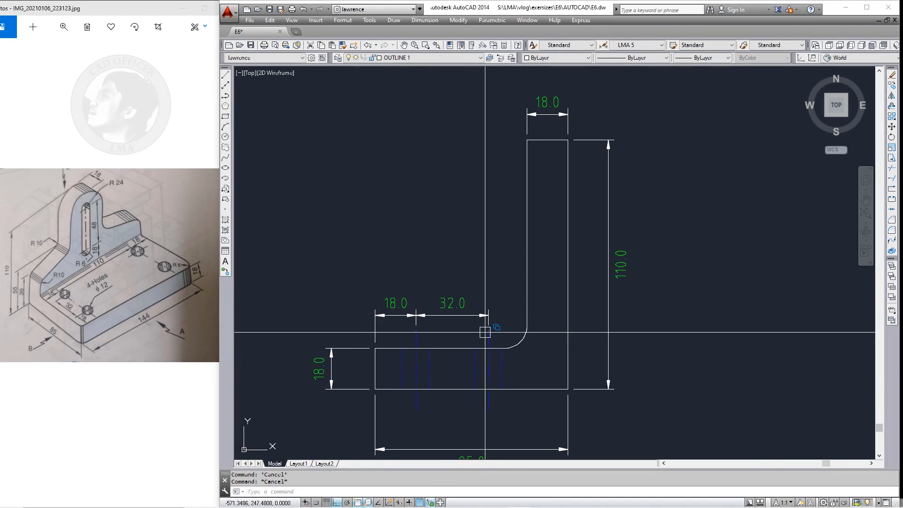
Add a radius dimension to the fillet between the side view's base and upright
left_click(522, 331)
left_click(450, 242)
key("Escape")
key("Escape")
scroll(534, 284, "down", 4)
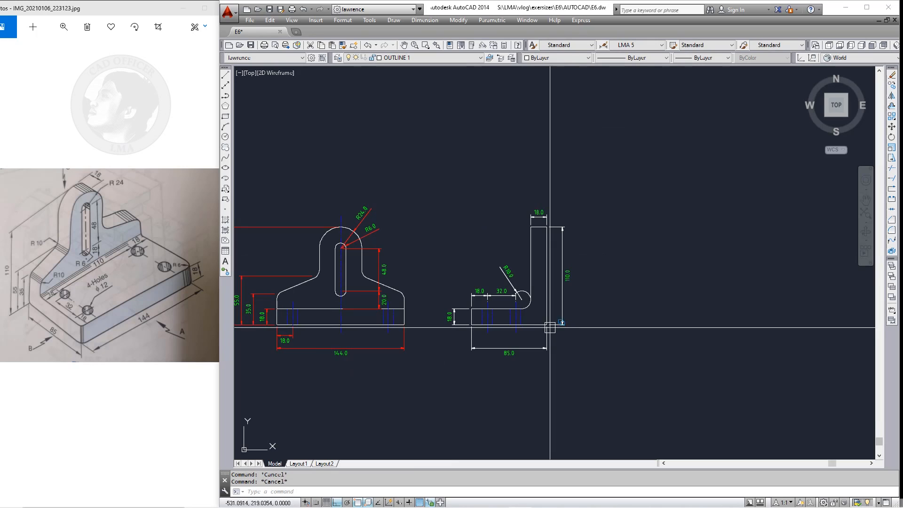
Match the properties of the front view's slot-length dimension onto all the side view dimensions
left_click(386, 266)
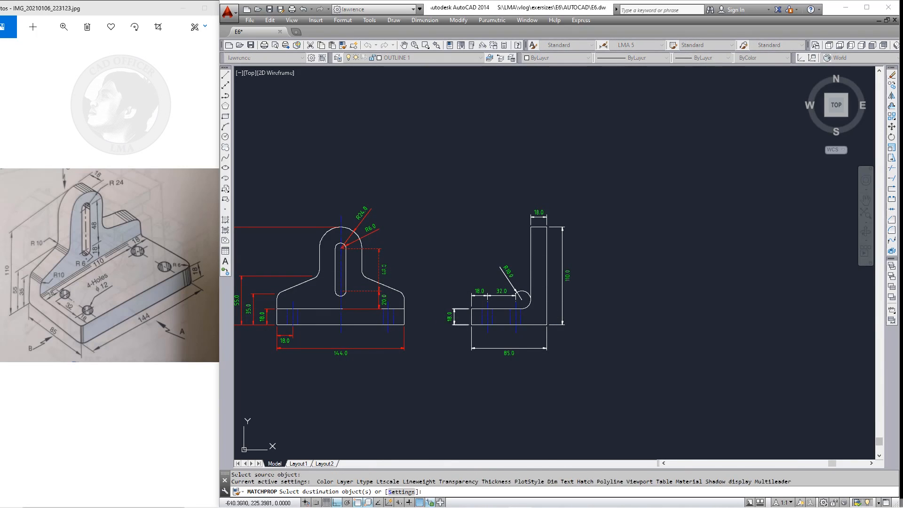
left_click(539, 356)
key("Escape")
Stretch the side view's overall depth dimension below the base to line up with the front view's width dimension
type("s")
key("space")
left_click(584, 367)
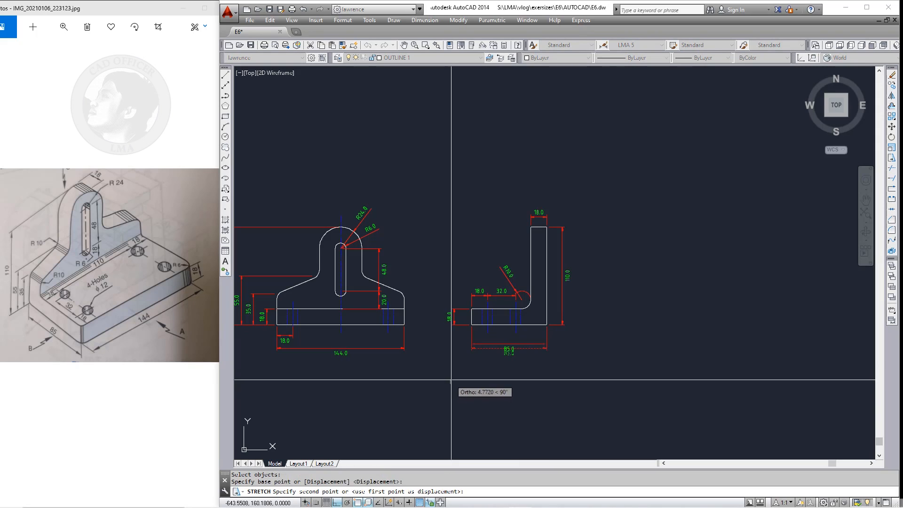
key("Escape")
key("Escape")
Copy the whole side view with its dimensions to the empty area above the original
middle_click_drag(490, 354, 515, 375)
scroll(459, 263, "down", 2)
middle_click_drag(459, 263, 490, 258)
scroll(555, 309, "down", 2)
mouse_move(555, 308)
middle_mouse_down()
mouse_move(513, 301)
mouse_move(518, 392)
middle_mouse_up()
scroll(485, 313, "up", 2)
type("co")
left_click(573, 377)
left_click(468, 215)
key("space")
left_click(583, 325)
left_click(609, 187)
key("Escape")
middle_click_drag(610, 195, 600, 279)
key("Escape")
key("Escape")
Rotate the copied side view 90° counterclockwise so its base points down
type("ro")
left_click(595, 330)
left_click(445, 170)
key("space")
left_click(530, 255)
left_click(534, 237)
Erase all the dimensions from the rotated copy of the side view
scroll(567, 309, "up", 3)
left_click(469, 230)
type("e")
left_click(486, 245)
type("e")
left_click(362, 194)
type("e")
left_click(516, 149)
type("e ")
type("e")
scroll(580, 275, "down", 2)
Move the rotated side view to its projection position above the original side view
type("m")
left_click(596, 309)
left_click(384, 168)
key("space")
left_click(482, 155)
left_click(452, 150)
Draw vertical construction lines through both ends of the front view's base
middle_click_drag(496, 255, 490, 272)
type("xl")
scroll(464, 319, "up", 4)
left_click(470, 288)
left_click(472, 272)
key("Escape")
key("Escape")
key("space")
left_click(343, 287)
left_click(346, 270)
key("Escape")
key("Escape")
key("Escape")
Draw horizontal construction lines along the two long edges of the rotated side view's upright
middle_click_drag(490, 264, 480, 289)
middle_click_drag(552, 299, 553, 388)
key("space")
left_click(532, 185)
key("Escape")
key("space")
left_click(512, 169)
left_click(387, 194)
key("Escape")
key("Escape")
key("Escape")
Draw vertical construction lines through both sides of the front view's rounded upright
middle_click_drag(391, 227, 403, 217)
key("space")
left_click(388, 339)
left_click(418, 230)
key("Escape")
key("Escape")
key("space")
left_click(430, 339)
left_click(464, 303)
key("Escape")
key("Escape")
key("Escape")
middle_click_drag(463, 351, 455, 277)
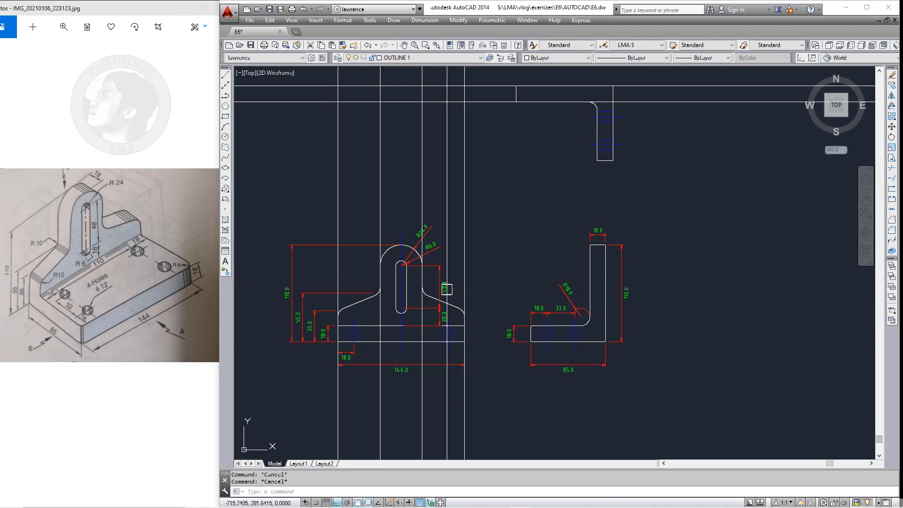
Project horizontal construction lines from the front view's slot ends across to the side view
type("xl")
key("space")
scroll(411, 320, "up", 4)
left_click(387, 304)
left_click(411, 308)
key("Escape")
key("space")
left_click(387, 170)
left_click(506, 170)
key("Escape")
key("Escape")
scroll(365, 190, "down", 4)
key("Escape")
scroll(583, 218, "up", 2)
middle_click_drag(584, 218, 562, 246)
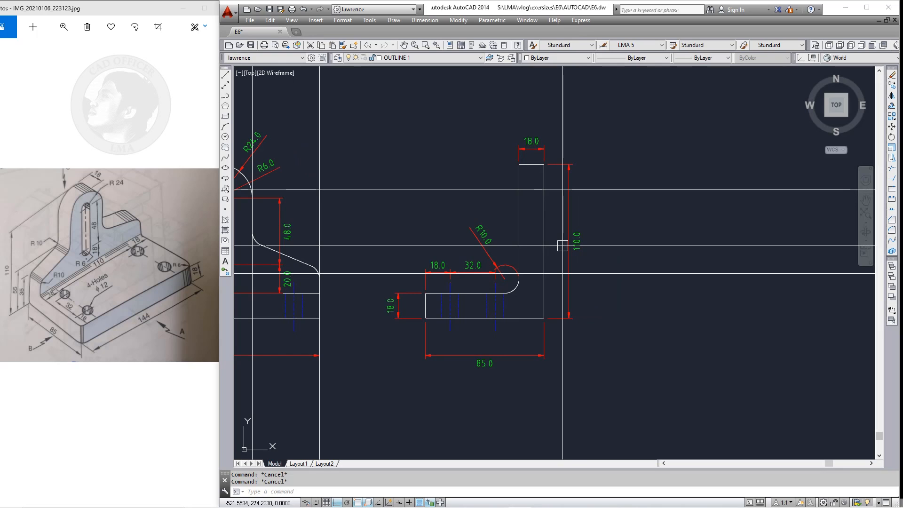
Copy the hidden hole outline from the side view's base to the upright, starting at the upper slot construction line
type("co")
key("space")
scroll(508, 298, "up", 4)
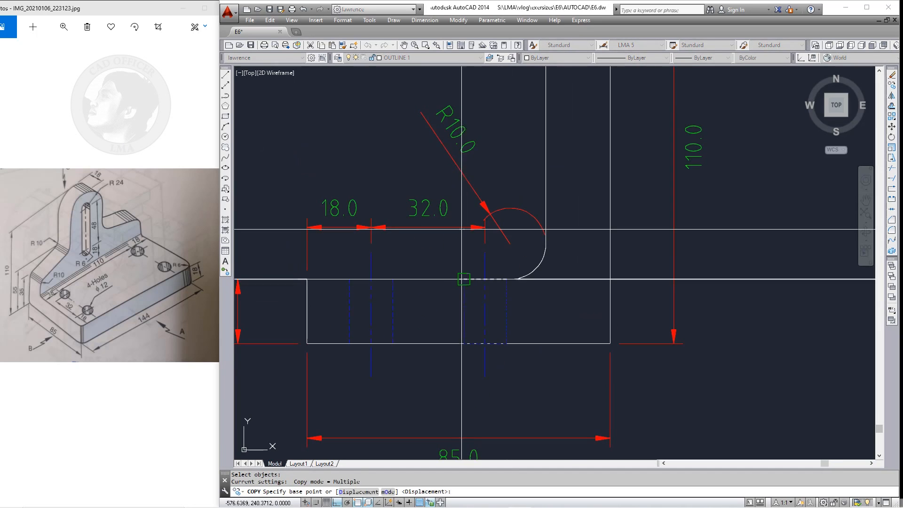
left_click(464, 279)
scroll(446, 318, "down", 3)
left_click(508, 129)
key("Escape")
Stretch the copied hidden outline horizontally to span the full thickness of the upright
type("s")
key("space")
left_click(540, 181)
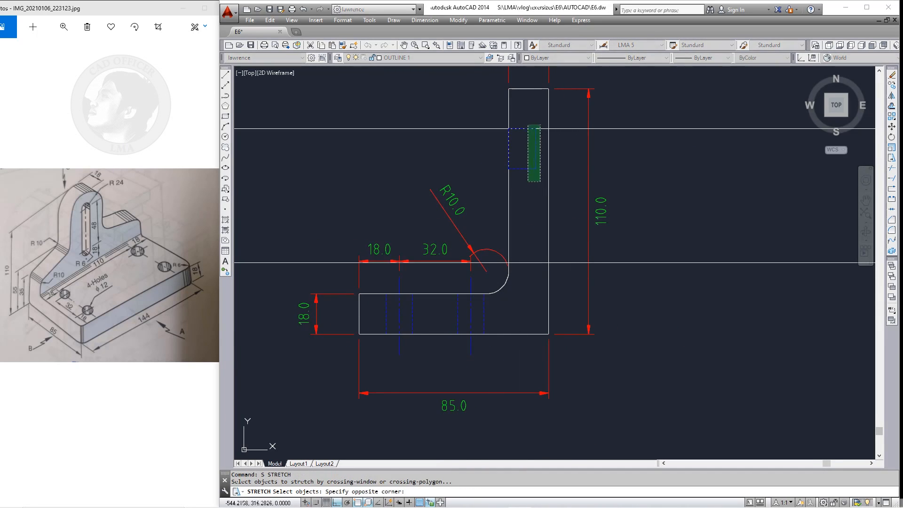
left_click(536, 148)
left_click(548, 148)
Stretch the hidden outline's lower edge down to the construction line at the slot's bottom end
type("s")
key("space")
left_click(561, 183)
left_click(494, 167)
key("space")
left_click(529, 169)
left_click(529, 261)
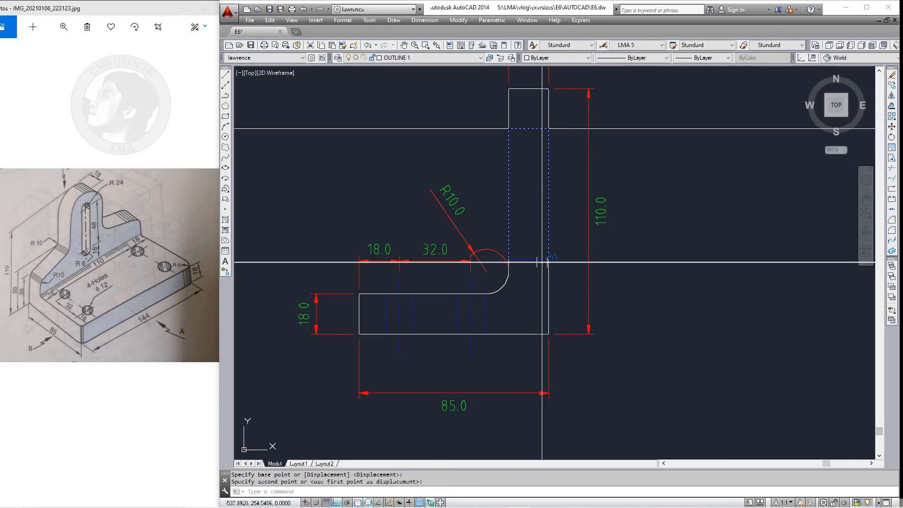
type("s")
key("space")
scroll(556, 262, "up", 4)
left_click(556, 258)
left_click(433, 240)
key("space")
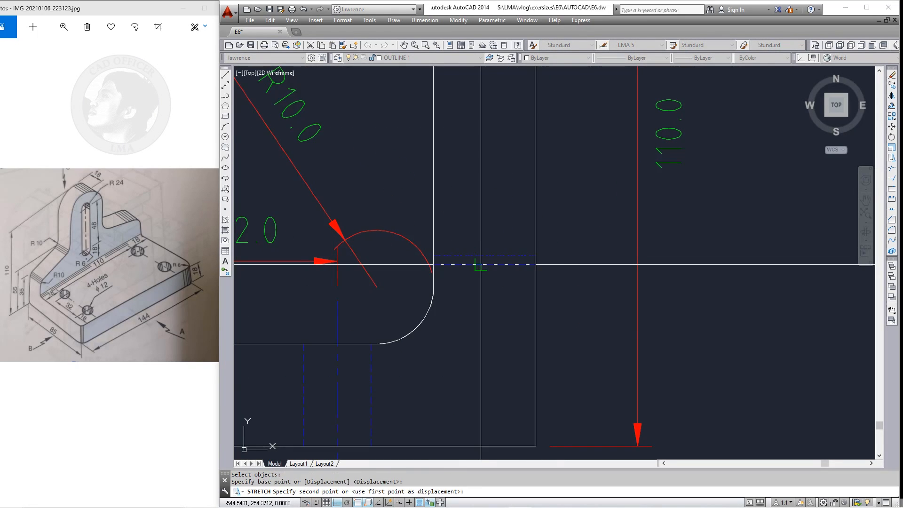
left_click(481, 265)
Delete the horizontal construction lines projected from the slot ends
scroll(452, 282, "down", 7)
left_click(605, 297)
key("Delete")
Bring the slot's hidden outline in the side view's upright to the front of the draw order
scroll(464, 235, "up", 6)
left_click(442, 222)
right_click(437, 258)
key("w")
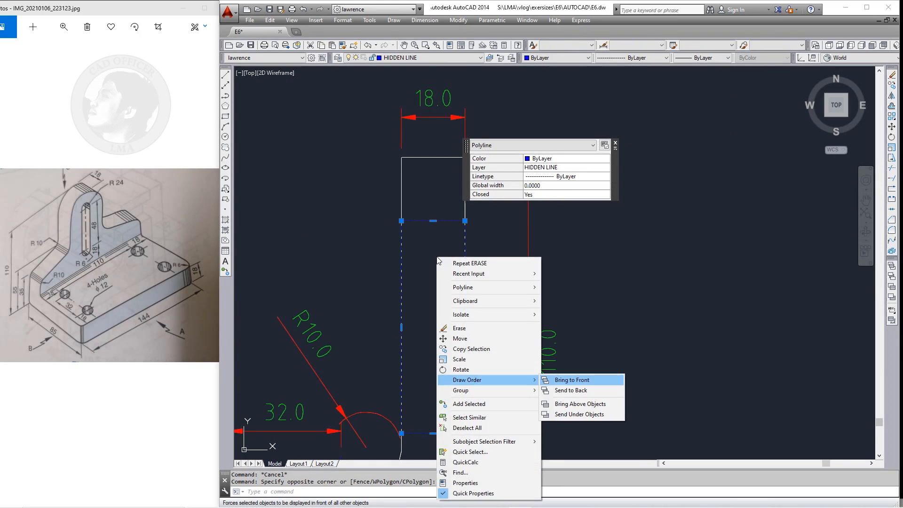
key("f")
key("Escape")
key("Escape")
Try erasing the four vertical construction lines through the front view, and undo the erasure
scroll(476, 224, "down", 7)
middle_click_drag(446, 289, 496, 305)
left_click(496, 368)
left_click(314, 390)
type("e")
key("space")
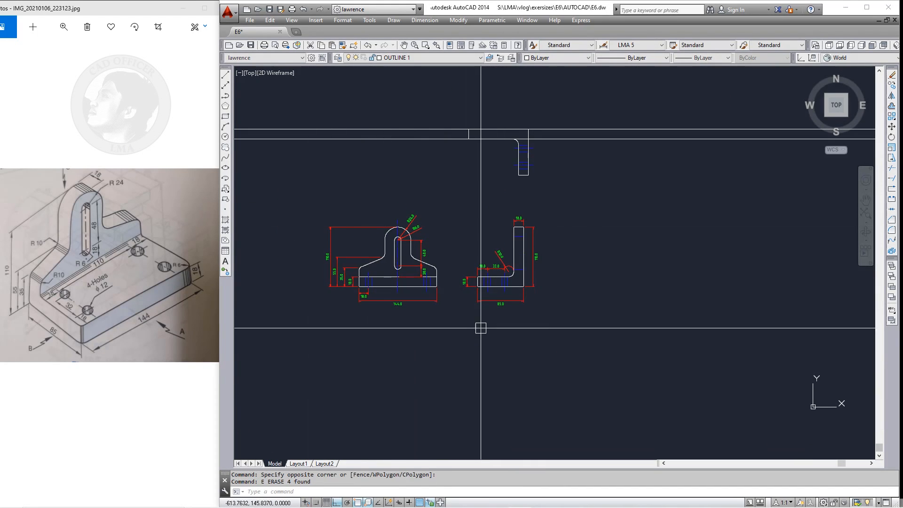
type("u")
key("space")
key("Escape")
Draw a rectangle between the projected construction lines to outline the upright's thickness in the top view above the front view
mouse_move(537, 286)
middle_mouse_down()
mouse_move(541, 306)
mouse_move(621, 331)
middle_mouse_up()
scroll(541, 306, "up", 5)
middle_click_drag(636, 248, 646, 310)
mouse_move(502, 250)
middle_mouse_down()
mouse_move(507, 266)
mouse_move(494, 274)
middle_mouse_up()
type("R")
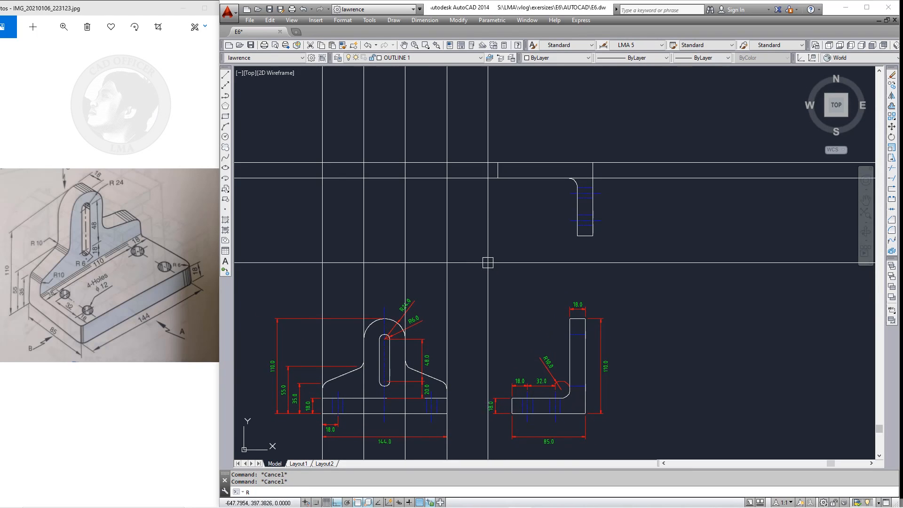
type("EC")
key("space")
key("Escape")
key("space")
left_click(447, 178)
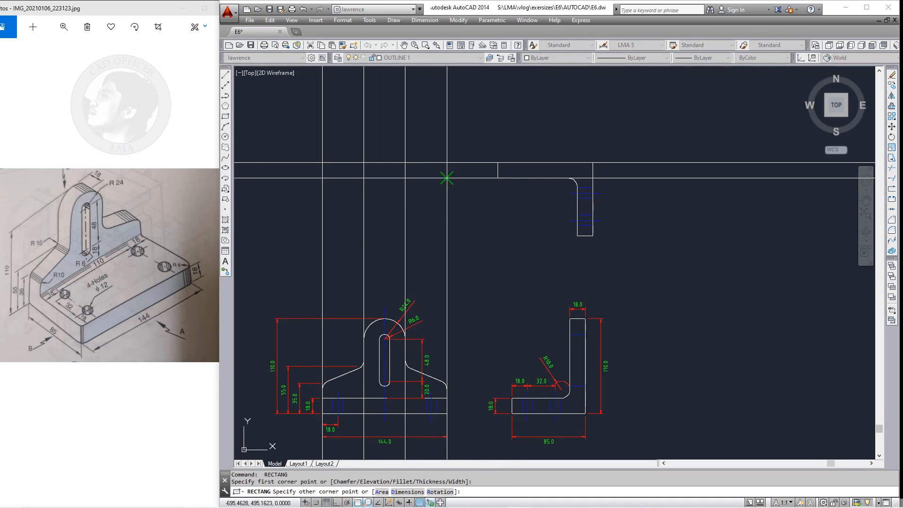
left_click(322, 163)
key("Escape")
Trim the two inner vertical construction lines to the top-view rectangle and erase the leftover construction lines
left_click(457, 206)
left_click(318, 222)
type("E")
middle_click_drag(390, 250, 397, 234)
key("Escape")
key("Escape")
type("E")
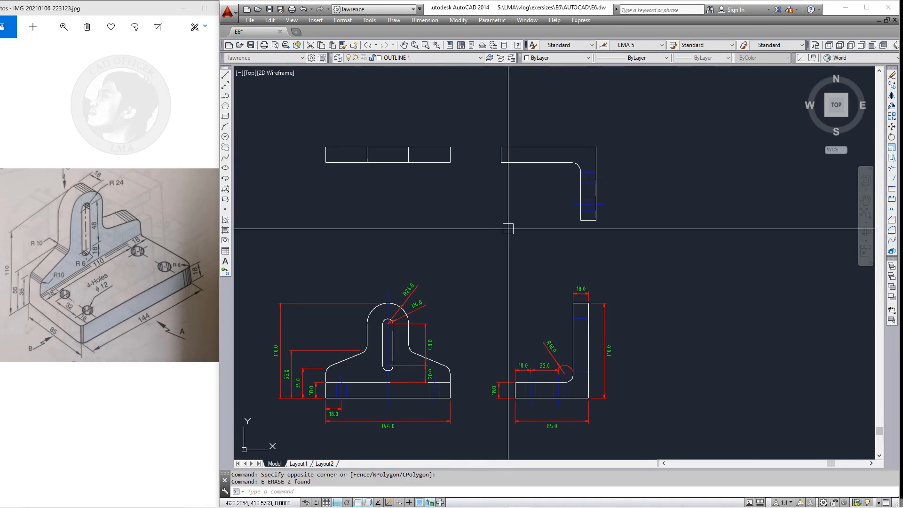
Project a horizontal construction line from the lower end of the rotated side view across to the top view
middle_click_drag(508, 229, 506, 232)
key("Escape")
key("Escape")
type("XL")
left_click(592, 226)
left_click(509, 246)
key("Escape")
key("Escape")
mouse_move(497, 292)
middle_mouse_down()
mouse_move(516, 286)
mouse_move(511, 258)
middle_mouse_up()
Place vertical construction lines through both outer side edges of the front view up to the top view
key("space")
left_click(462, 352)
left_click(463, 322)
key("Escape")
key("Escape")
key("space")
left_click(338, 352)
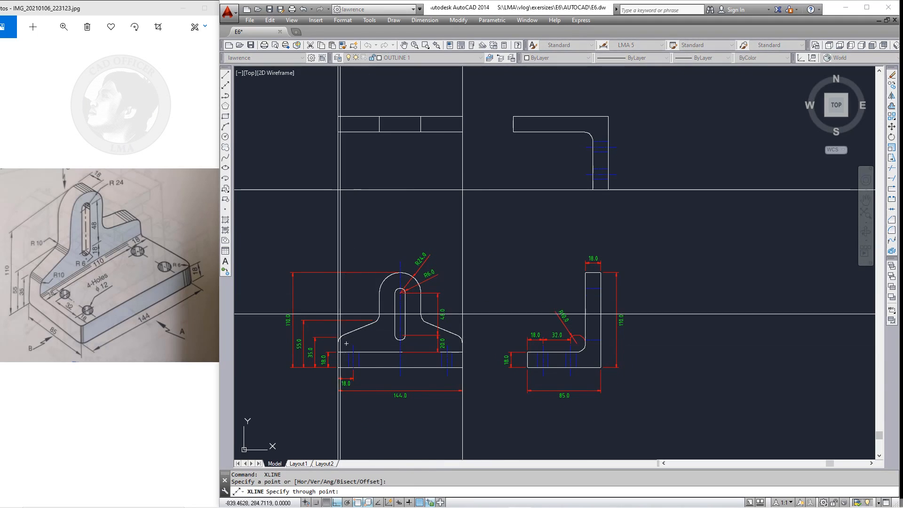
left_click(340, 313)
key("Escape")
key("Escape")
key("Escape")
Draw the base plate's rectangle in the top view, from the upright strip's lower edge to the projected construction lines
middle_click_drag(405, 240, 403, 252)
type("REC")
left_click(335, 143)
left_click(460, 201)
key("Escape")
Erase the construction lines used to draw the base plate's rectangle
left_click(502, 248)
left_click(308, 228)
type("E")
left_click(320, 201)
key("space")
key("Escape")
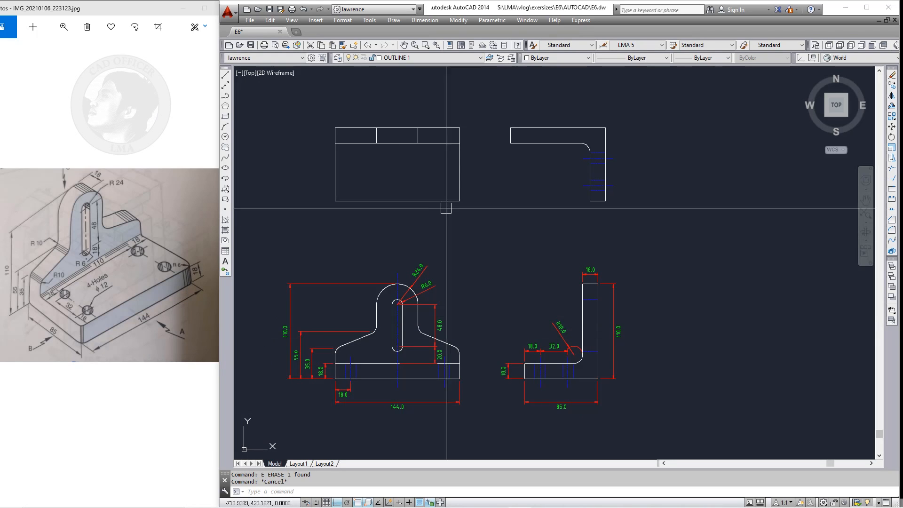
Fillet the base plate's two lower corners in the top view with radius 6
key("Return")
type("R")
key("Return")
type("6")
left_click(340, 195)
key("Escape")
key("Escape")
Project vertical construction lines from the front view's two hole centrelines up through the top view
middle_click_drag(528, 196, 512, 210)
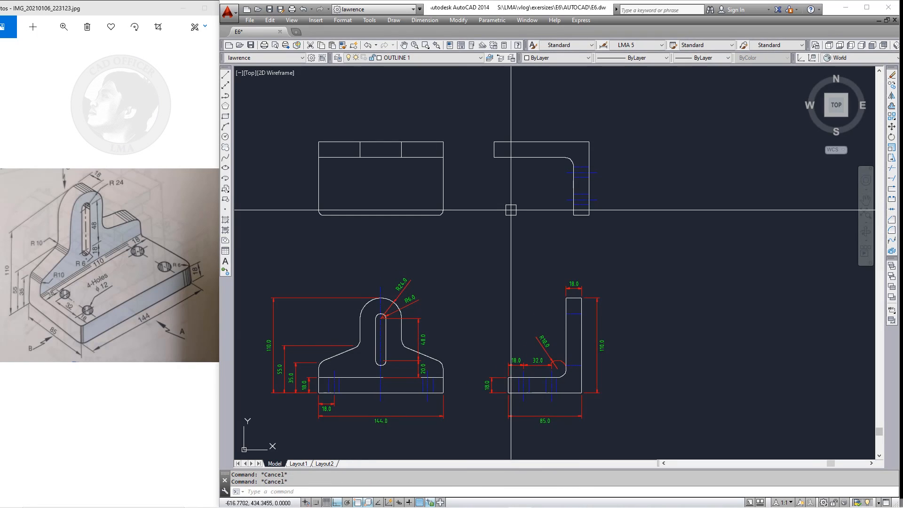
type("XL")
key("Return")
scroll(425, 390, "up", 5)
left_click(432, 381)
left_click(435, 274)
key("Escape")
key("Escape")
middle_click_drag(241, 318, 415, 302)
key("Return")
left_click(368, 324)
left_click(379, 194)
key("Escape")
key("Escape")
Project horizontal construction lines from the rotated side view's two hole centrelines across the top view
scroll(382, 287, "down", 5)
key("Return")
scroll(474, 223, "up", 4)
left_click(459, 235)
key("Escape")
key("Escape")
mouse_move(391, 269)
middle_mouse_down()
mouse_move(700, 279)
mouse_move(701, 268)
middle_mouse_up()
key("Return")
left_click(769, 202)
left_click(683, 221)
key("Escape")
key("Escape")
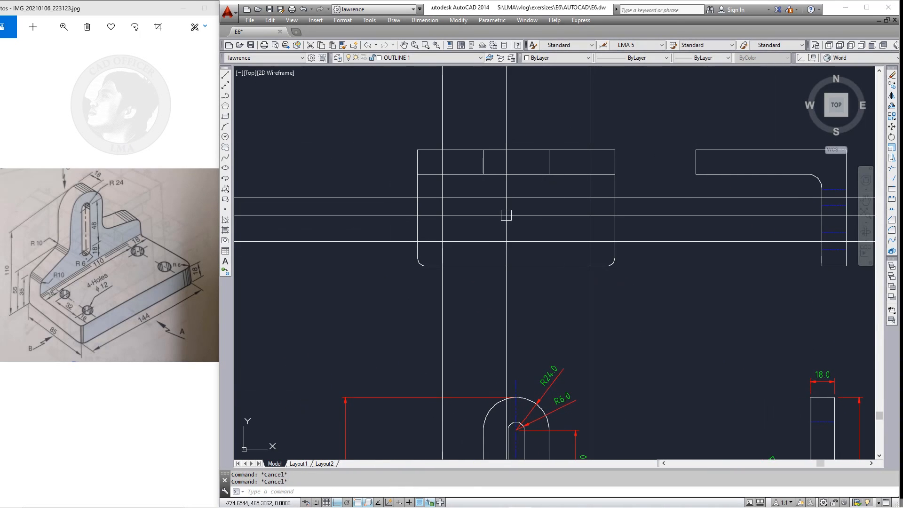
type("c")
key("Return")
left_click(443, 242)
scroll(447, 270, "down", 3)
type("d")
key("Return")
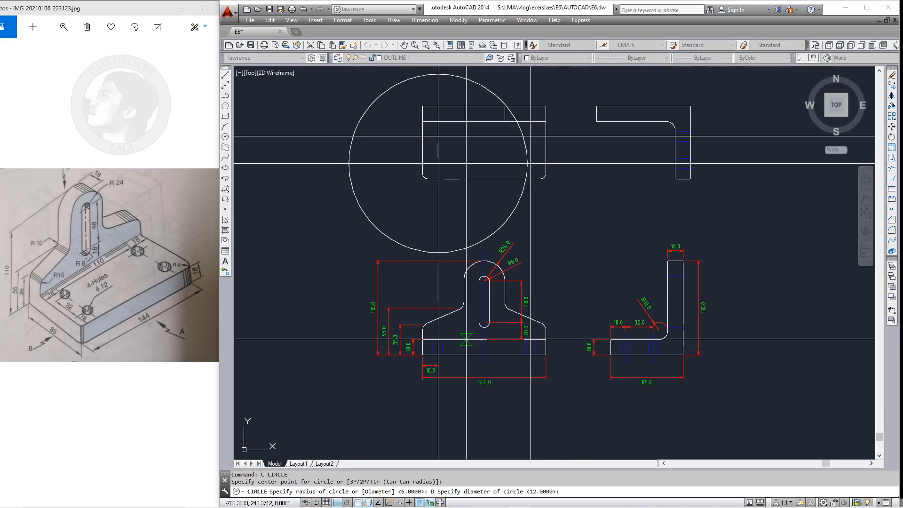
key("Escape")
key("Escape")
Draw a 12 mm diameter circle at the lower-left intersection of the construction lines in the top view
scroll(456, 343, "up", 6)
scroll(445, 329, "down", 4)
middle_click_drag(489, 234, 481, 440)
type("c")
key("Return")
left_click(408, 245)
type("d")
key("Return")
type("12")
key("Return")
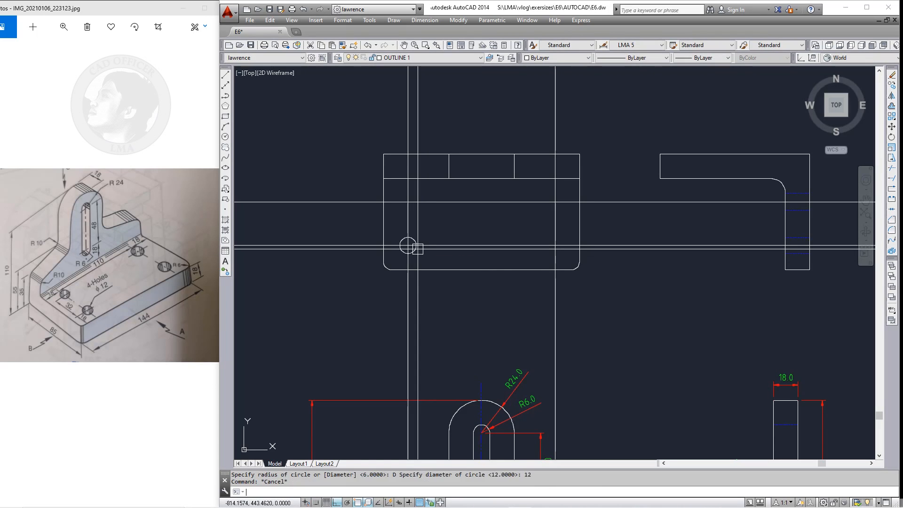
Mirror the hole circle about the top view's vertical midline, keeping the original
type("i")
key("Return")
scroll(406, 249, "up", 4)
left_click(423, 256)
key("Return")
left_click(475, 265)
left_click(477, 292)
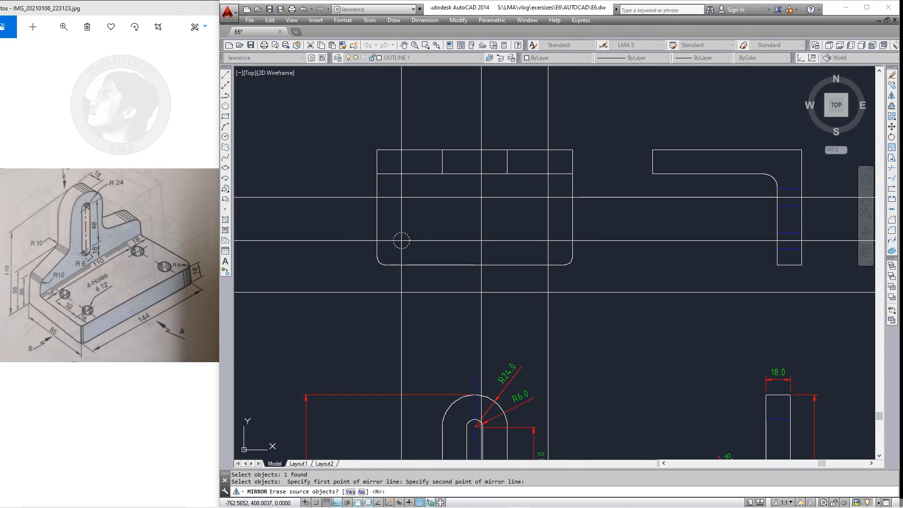
key("Return")
key("Escape")
key("Escape")
Copy the two lower hole circles up to the upper horizontal construction line
key("Return")
left_click(548, 240)
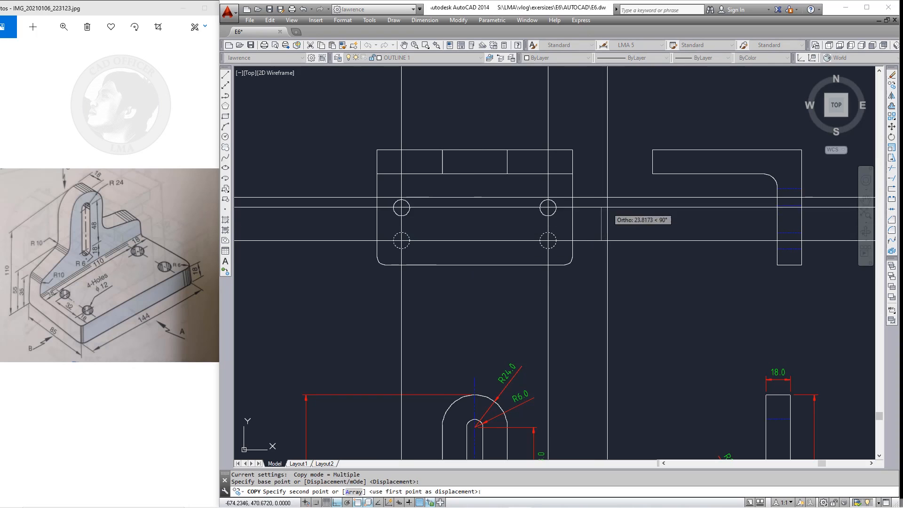
left_click(548, 197)
key("Escape")
Erase the construction lines used to locate the four holes
type("e")
key("Return")
scroll(358, 214, "down", 5)
key("Escape")
key("Escape")
Copy a horizontal hole centreline onto the centre of the top view's lower-right hole
scroll(505, 212, "up", 4)
scroll(557, 238, "up", 2)
left_click(557, 238)
key("Return")
scroll(560, 238, "down", 3)
left_click(413, 254)
scroll(470, 240, "down", 1)
scroll(433, 303, "down", 2)
key("Escape")
Copy the vertical hole centreline from the front view's base onto the centre of the top view's lower-right hole
key("Return")
left_click(426, 280)
scroll(426, 280, "up", 4)
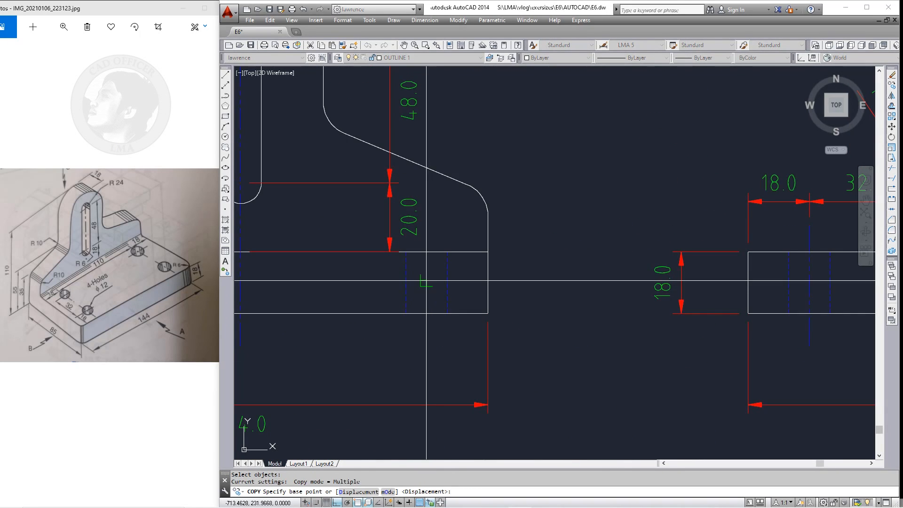
left_click(427, 285)
scroll(459, 339, "down", 5)
scroll(455, 237, "up", 5)
left_click(422, 184)
key("Escape")
key("Escape")
middle_click_drag(464, 270, 459, 295)
type("MI")
key("Return")
left_click(452, 257)
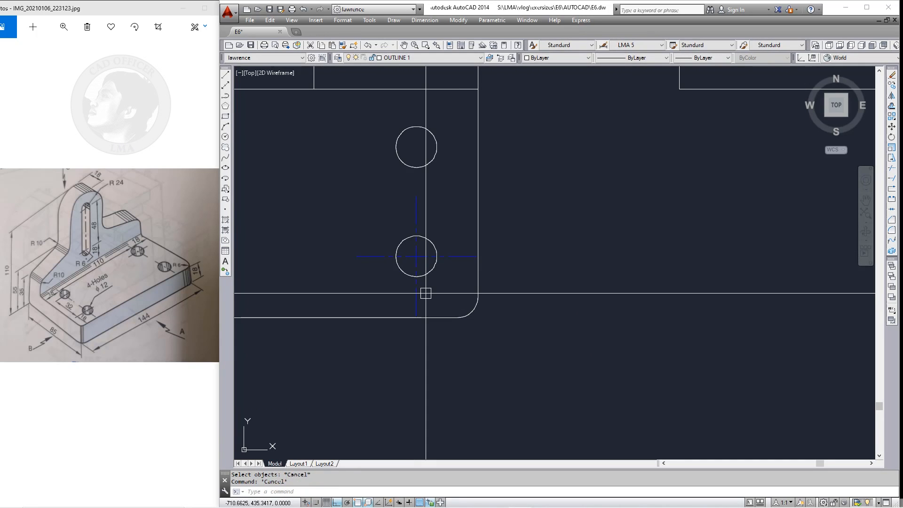
key("Escape")
Trim the lower-right hole's centrelines to a slightly larger temporary concentric circle and erase that circle
type("C")
key("Return")
left_click(440, 276)
key("Escape")
type("TR")
key("Return")
left_click(445, 268)
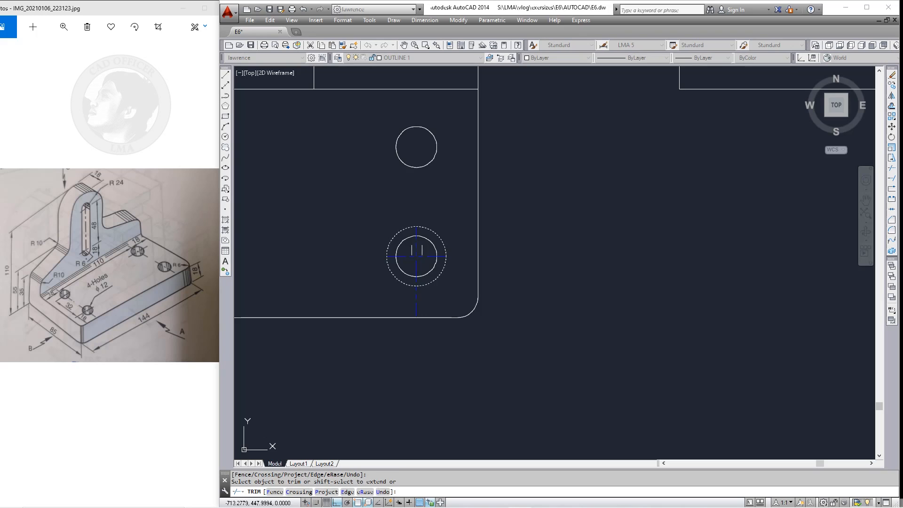
key("Escape")
type("E")
key("Return")
key("Escape")
Copy the trimmed centrelines from the top view's lower-right hole onto the upper-right hole's centre
middle_click_drag(434, 288, 429, 301)
scroll(411, 279, "up", 2)
key("Escape")
left_click(415, 266)
key("Return")
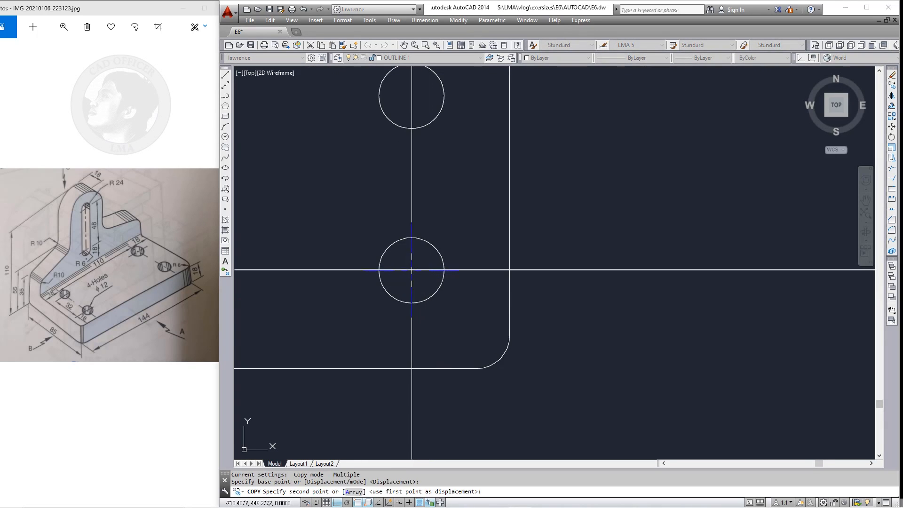
scroll(409, 333, "down", 2)
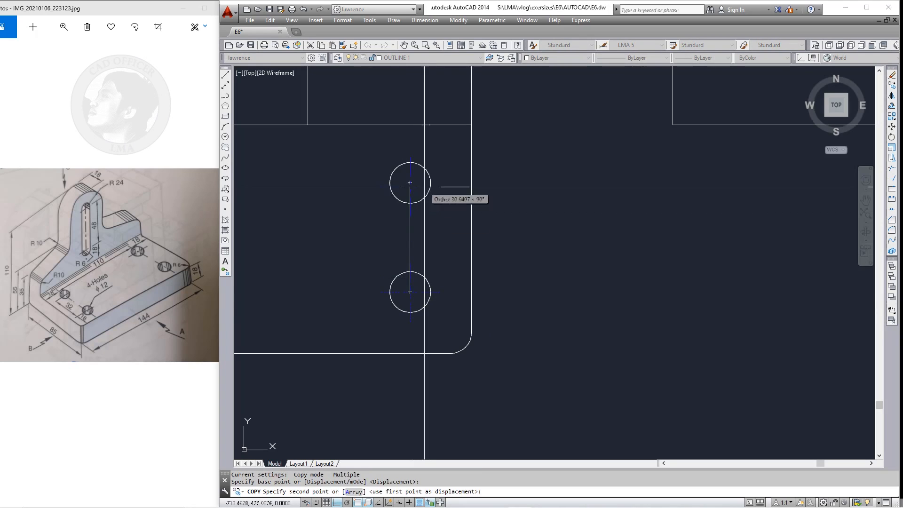
key("Escape")
Mirror the right holes' centrelines about the top view's vertical midline onto the two left holes
type("M")
scroll(424, 189, "up", 3)
type("I")
key("Return")
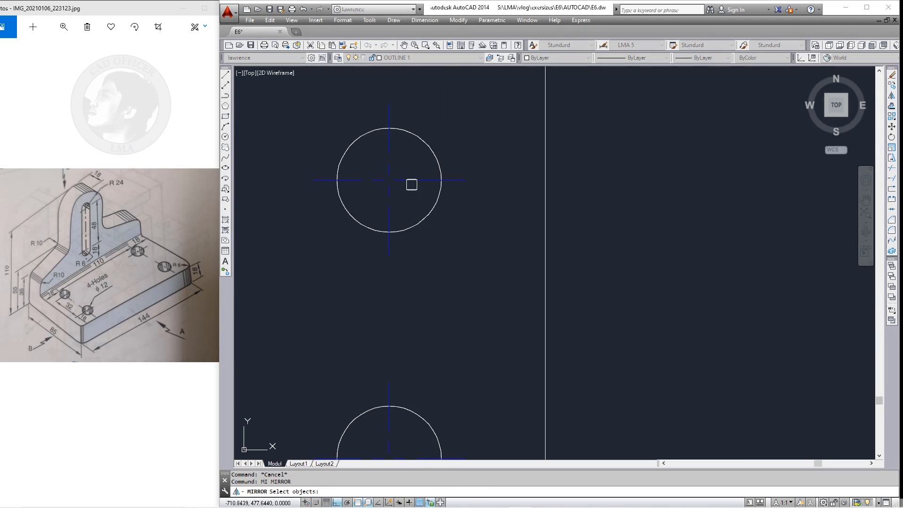
scroll(402, 167, "down", 1)
scroll(399, 296, "up", 3)
left_click(408, 268)
left_click(379, 224)
scroll(477, 246, "down", 5)
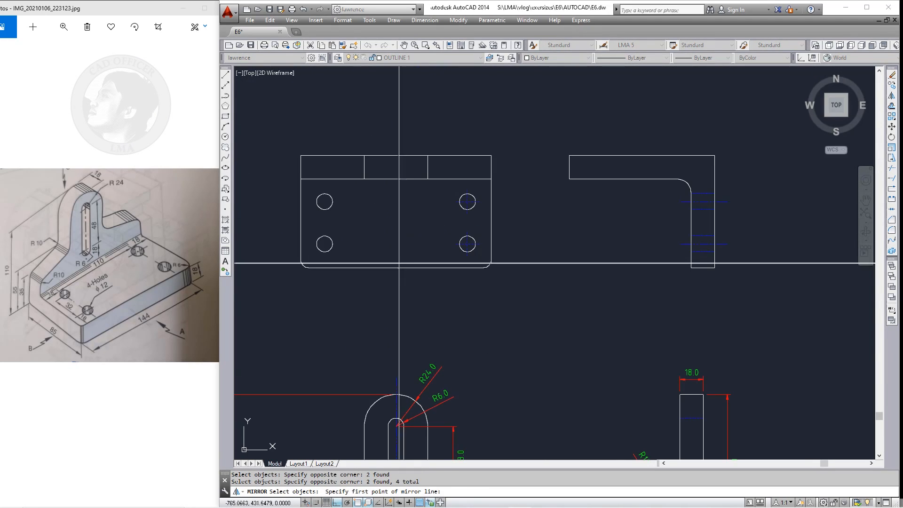
left_click(404, 294)
key("Return")
key("Escape")
Copy the front view's vertical centreline straight up onto the middle of the top view
middle_click_drag(435, 386, 430, 281)
key("Escape")
type("c")
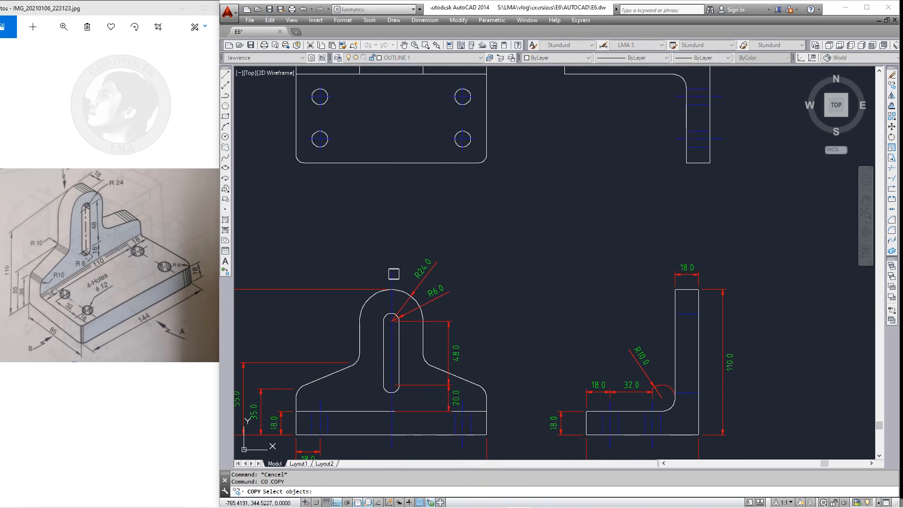
left_click(393, 278)
scroll(398, 305, "down", 4)
key("Return")
left_click(448, 263)
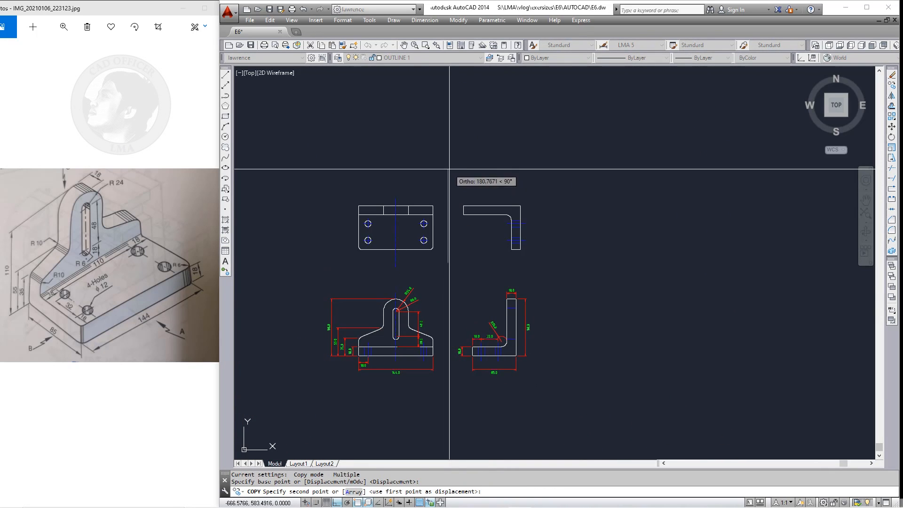
left_click(449, 169)
key("Escape")
Stretch the lower end of the top view's vertical centreline up to just below the outline
scroll(395, 264, "up", 4)
type("s")
left_click(448, 287)
left_click(449, 256)
scroll(436, 245, "down", 4)
Add vertical linear dimensions for the top view's rear wall thickness and overall depth, left of the outline
middle_click_drag(479, 282, 476, 310)
scroll(398, 250, "up", 2)
type("DLI")
key("Return")
left_click(378, 197)
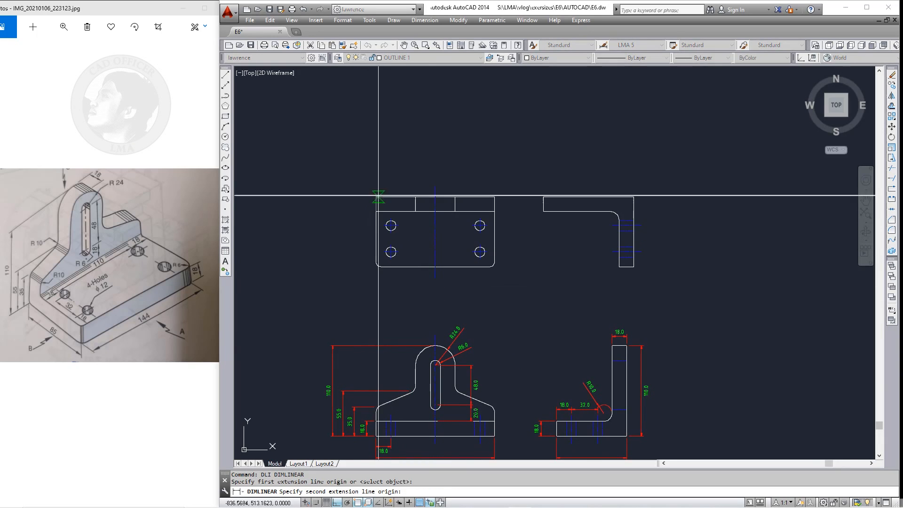
left_click(356, 197)
key("Return")
left_click(379, 197)
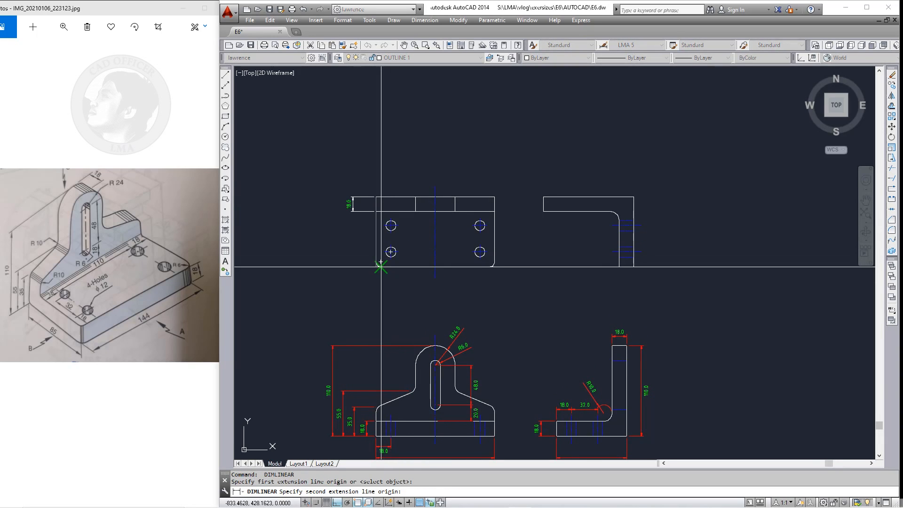
left_click(383, 269)
left_click(339, 258)
key("Escape")
key("Escape")
Add a radius dimension to the top view's lower-left hole, placed below and left of the outline
scroll(393, 275, "up", 4)
middle_click_drag(393, 275, 385, 291)
type("DRA")
key("Return")
left_click(371, 244)
left_click(328, 296)
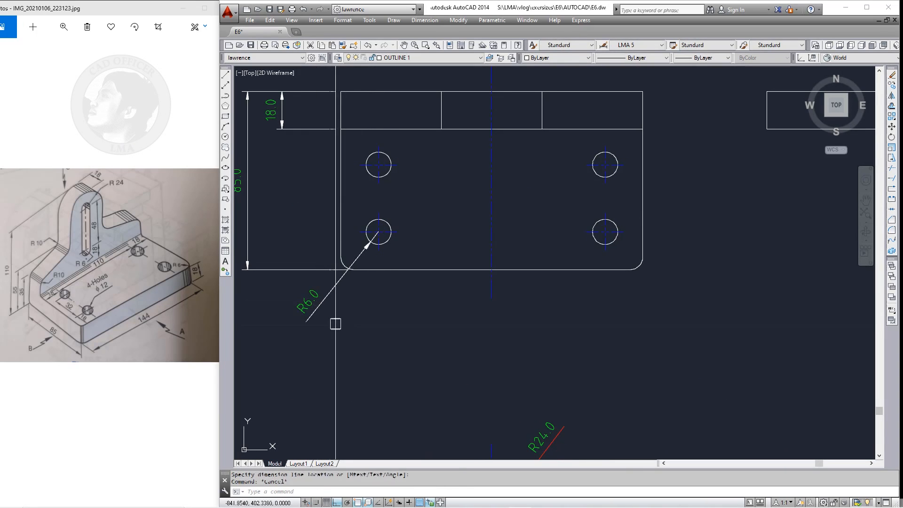
key("Escape")
Append "X 4" to the hole's radius dimension text
middle_click_drag(309, 297, 406, 283)
double_click(406, 283)
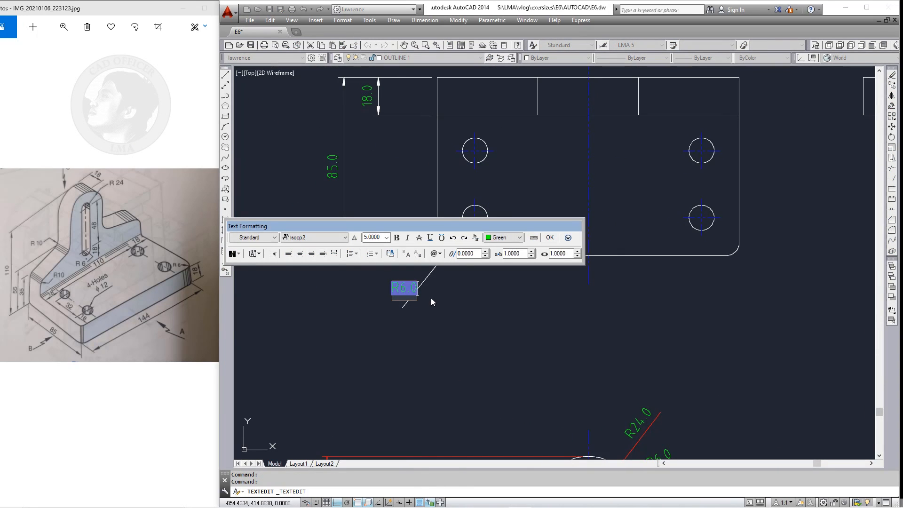
type("X 4")
left_click(468, 365)
key("Escape")
key("Escape")
Add a horizontal linear dimension for the top view's overall width above the outline
scroll(498, 381, "down", 4)
mouse_move(517, 390)
middle_mouse_down()
mouse_move(447, 342)
mouse_move(408, 345)
middle_mouse_up()
scroll(438, 294, "up", 2)
middle_click_drag(438, 294, 429, 387)
type("DLI")
key("Return")
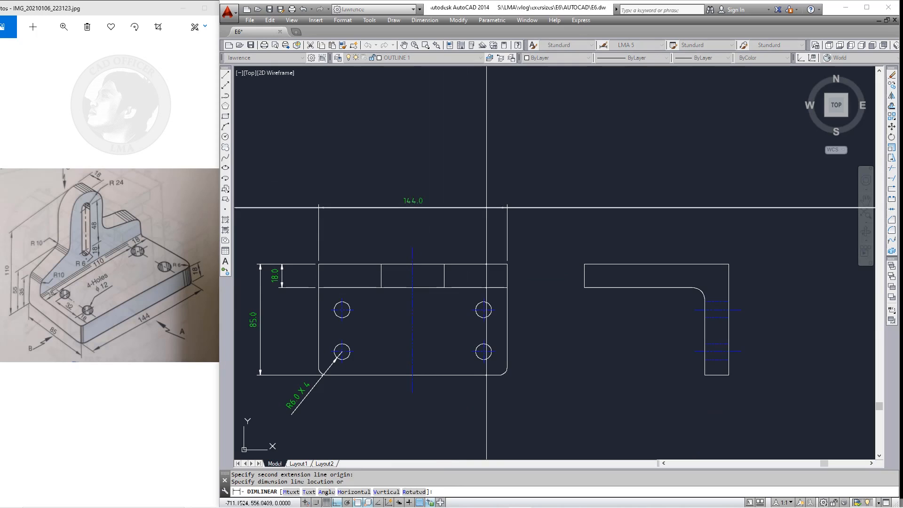
left_click(485, 208)
key("Escape")
key("Escape")
Dimension the width of the middle upright section along the top view's rear edge
middle_click_drag(410, 252, 391, 255)
key("Return")
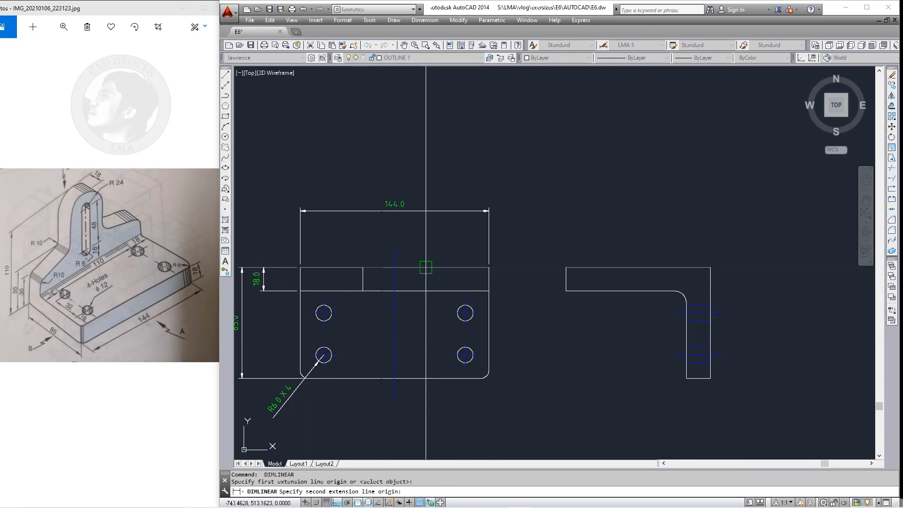
left_click(428, 234)
key("Escape")
key("Escape")
Stretch the top view's overall width dimension farther up to make room for another dimension beneath it
middle_click_drag(398, 208, 420, 157)
middle_click_drag(464, 295, 458, 351)
type("s")
key("Return")
left_click(524, 226)
left_click(269, 173)
key("Escape")
key("Escape")
left_click(480, 218)
left_click(412, 218)
left_click(412, 181)
key("Escape")
Dimension the horizontal distance between the upper hole centres, placed between the upright and overall width dimensions
middle_click_drag(354, 203, 348, 215)
type("dli")
key("Return")
middle_click_drag(339, 326, 441, 309)
left_click(582, 320)
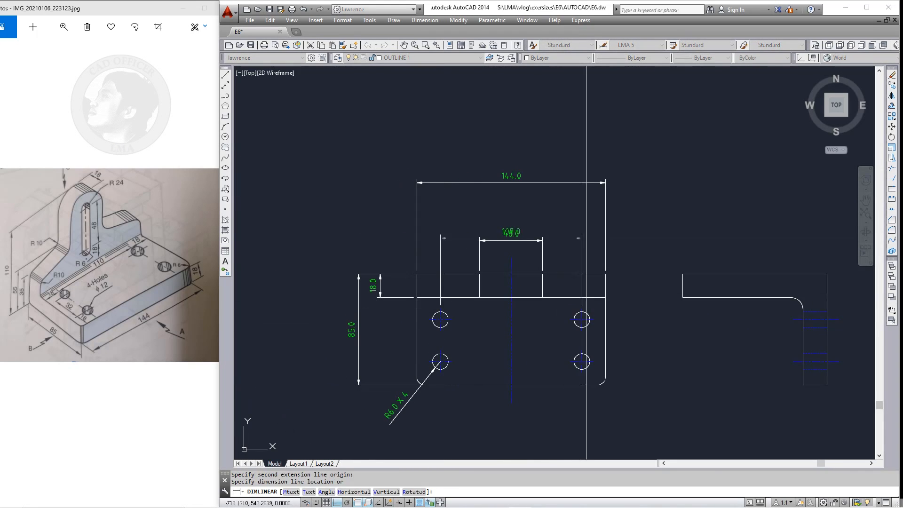
left_click(517, 215)
Dimension the vertical distance between the two left hole centres, placed left of the outline
key("Return")
middle_click_drag(439, 369, 473, 318)
left_click(464, 311)
left_click(463, 312)
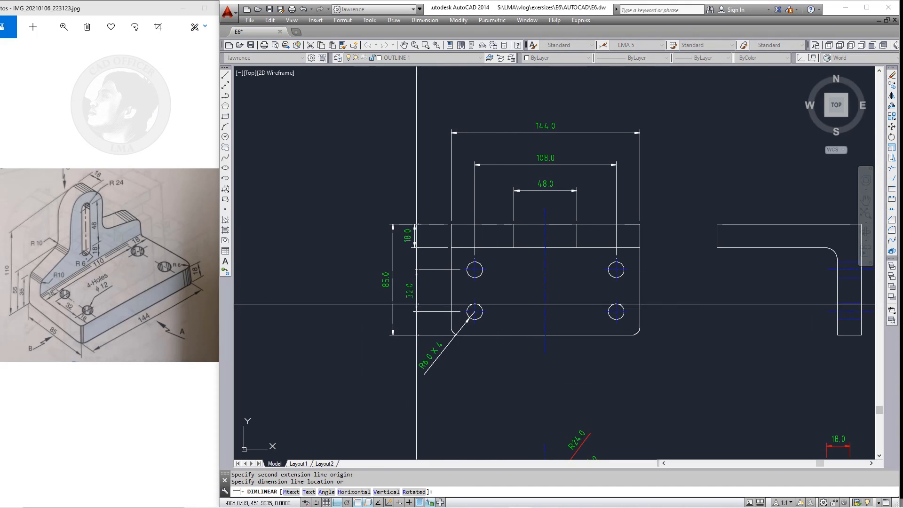
left_click(412, 304)
Stretch the vertical hole spacing dimension sideways into line with the rear wall thickness dimension
scroll(418, 282, "up", 3)
type("s")
key("Return")
left_click(414, 342)
left_click(409, 248)
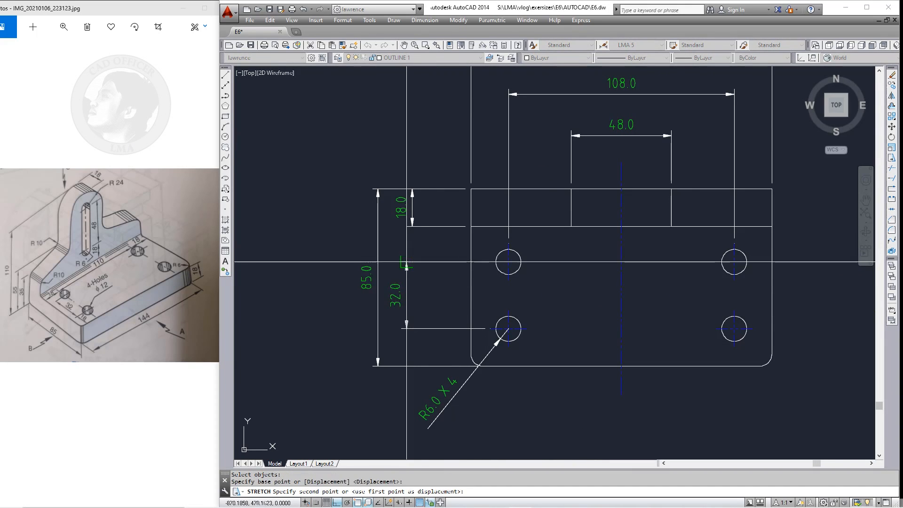
left_click(412, 264)
middle_click_drag(488, 284, 454, 292)
key("Escape")
key("Escape")
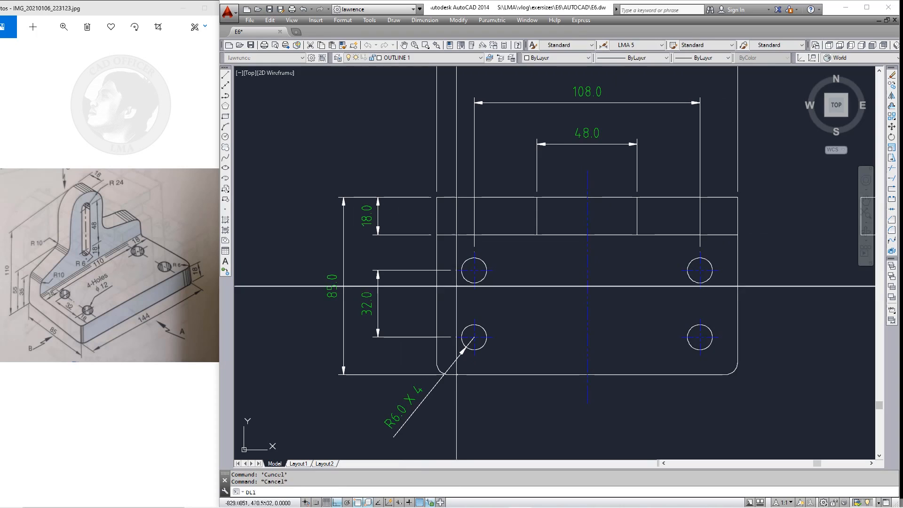
Dimension the vertical distance from the lower-left hole centre to the front edge, in line with the hole spacing dimension
key("Return")
left_click(457, 271)
key("Escape")
middle_click_drag(488, 346, 482, 288)
key("Return")
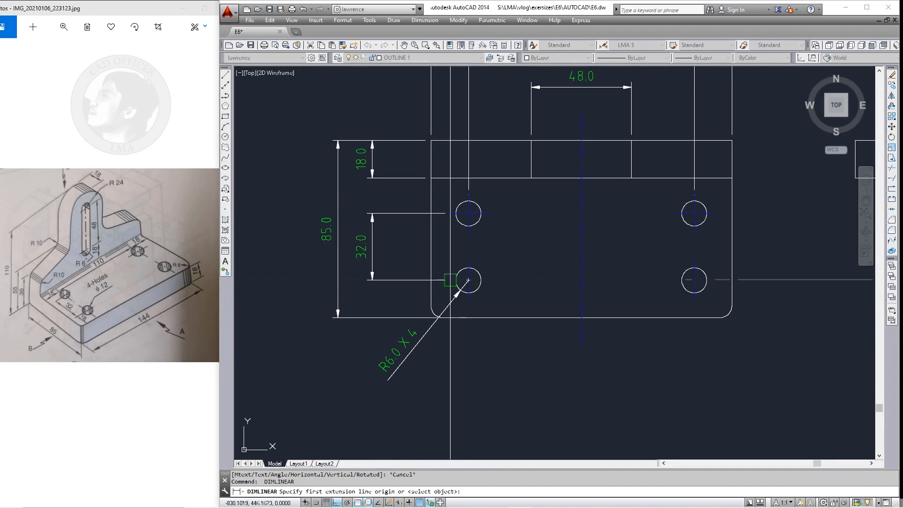
left_click(450, 280)
left_click(444, 318)
left_click(371, 299)
scroll(371, 299, "down", 2)
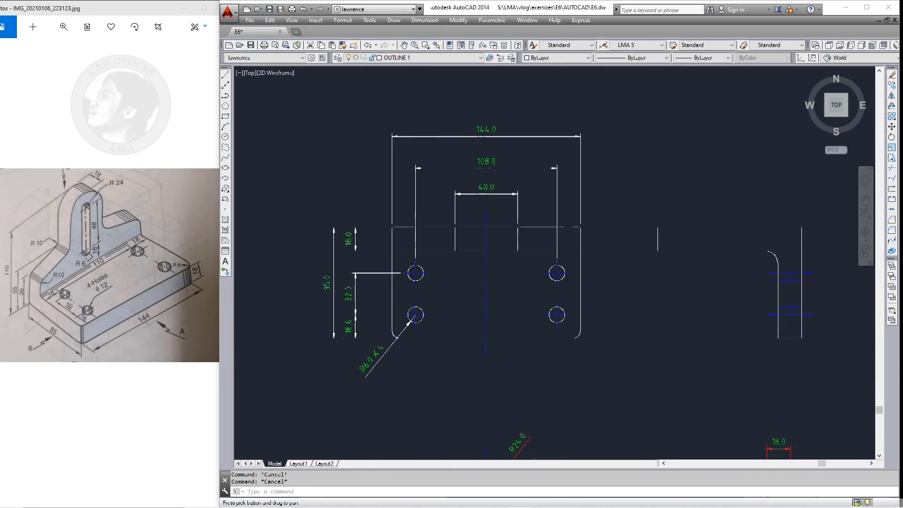
Dimension the horizontal distance from the top view's left edge to the left hole centres, in line with the hole spacing dimension
middle_click_drag(456, 299, 439, 212)
scroll(413, 276, "up", 1)
key("Escape")
key("Escape")
scroll(413, 275, "down", 1)
scroll(430, 262, "up", 3)
key("Return")
left_click(363, 273)
left_click(401, 273)
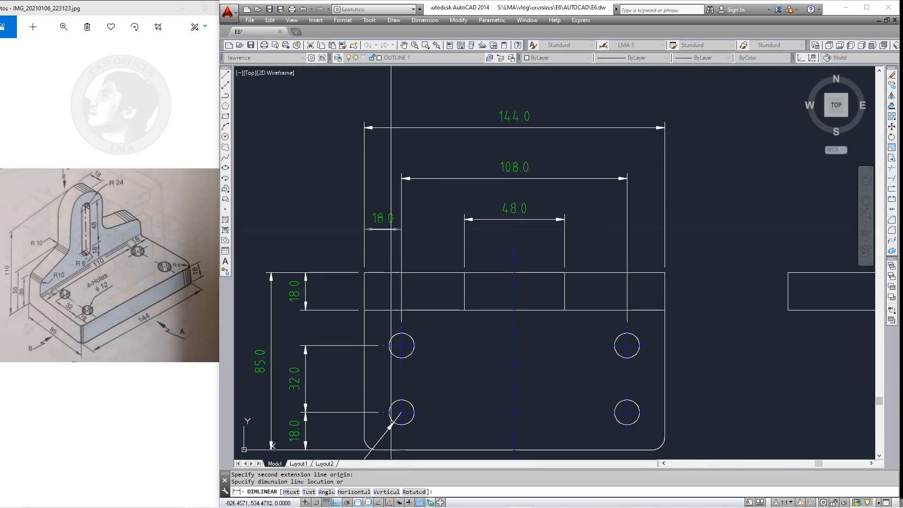
left_click(402, 178)
scroll(475, 286, "down", 2)
scroll(498, 268, "up", 1)
scroll(550, 317, "down", 1)
key("Escape")
key("Escape")
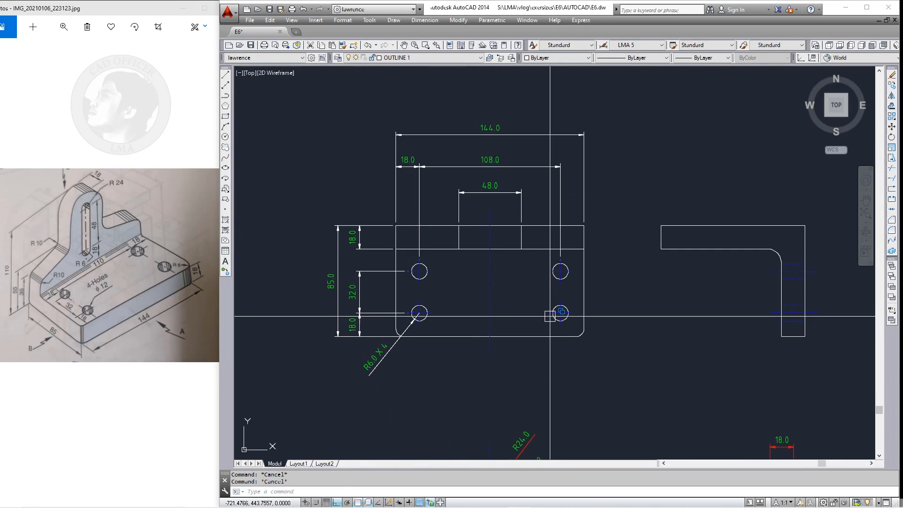
Match the top view's linear and radius dimensions to the red dimension formatting used in the front view
type("MA")
key("Return")
scroll(522, 305, "down", 1)
scroll(510, 331, "up", 1)
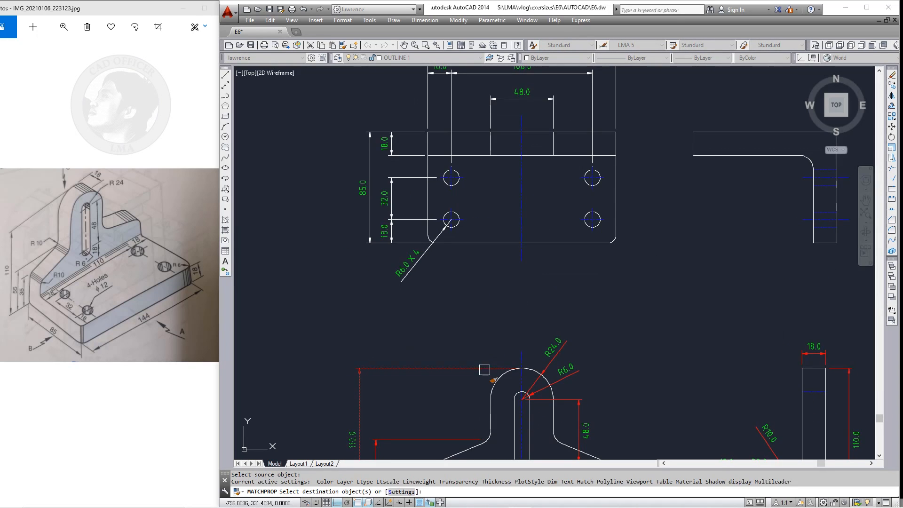
middle_click_drag(413, 271, 422, 324)
left_click(421, 324)
left_click(406, 305)
left_click(349, 181)
middle_click_drag(432, 211, 393, 291)
left_click(419, 225)
left_click(433, 228)
left_click(388, 167)
middle_click_drag(588, 320, 468, 255)
scroll(467, 255, "down", 2)
key("Escape")
key("Escape")
key("Escape")
left_click(587, 292)
left_click(484, 207)
key("Escape")
scroll(464, 323, "up", 4)
middle_click_drag(542, 315, 535, 331)
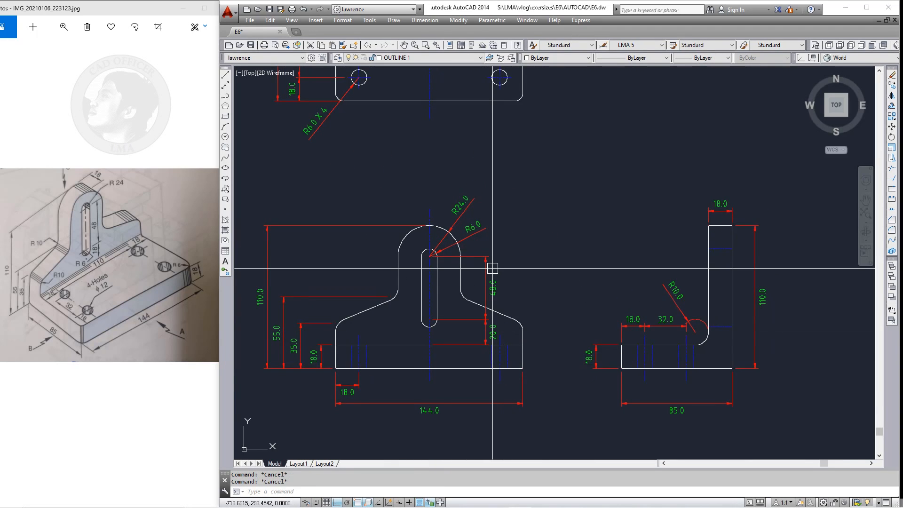
type("XL")
key("Return")
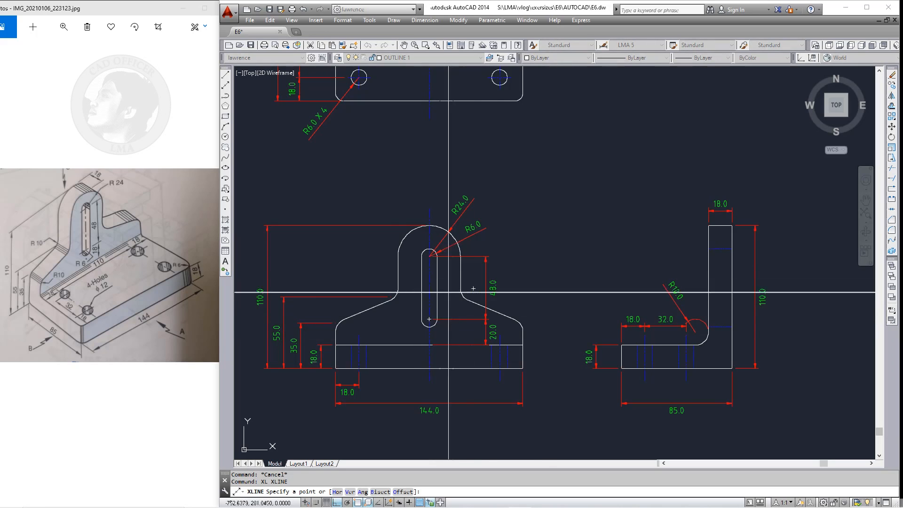
scroll(436, 285, "up", 2)
scroll(437, 282, "up", 6)
scroll(720, 284, "down", 8)
middle_click_drag(725, 295, 534, 336)
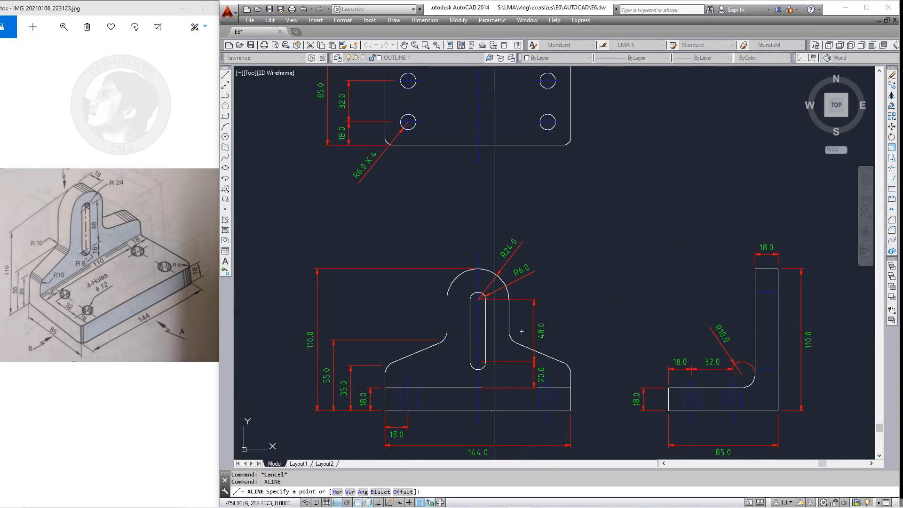
left_click(478, 297)
key("Escape")
left_click(528, 158)
left_click(521, 195)
type("E")
key("Escape")
Draw vertical construction lines through both sides of the front view's slot, extending across the top view
type("xl")
key("Return")
scroll(537, 285, "up", 4)
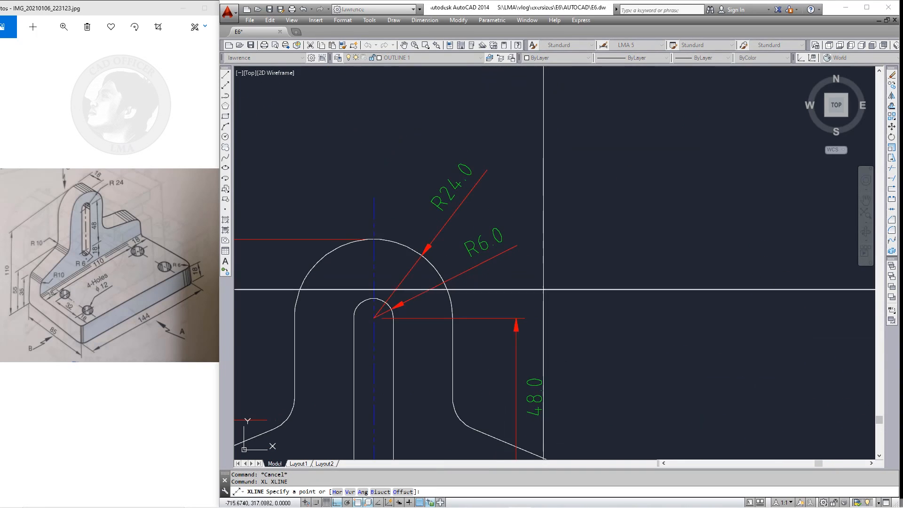
scroll(395, 391, "down", 4)
key("Escape")
key("Escape")
Trim the two slot construction lines to the front and rear edges of the top view's rear wall
scroll(388, 108, "up", 3)
type("TR")
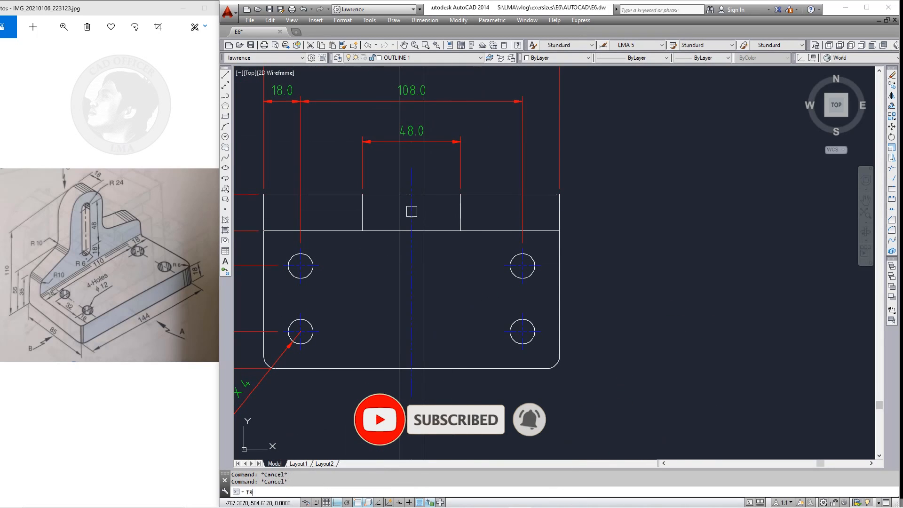
key("Return")
scroll(469, 244, "up", 4)
scroll(543, 182, "down", 2)
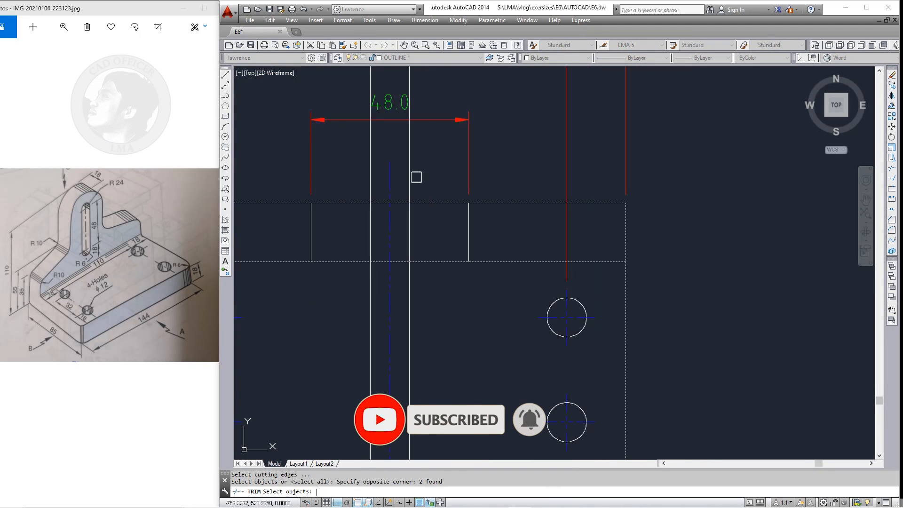
key("Return")
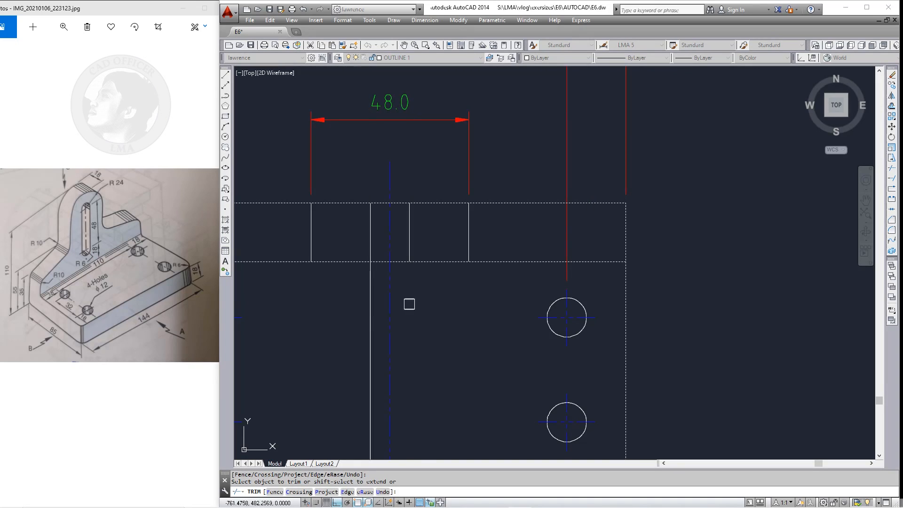
key("Escape")
Match the trimmed slot edges in the top view to the properties of the blue hidden lines
scroll(585, 252, "down", 3)
scroll(574, 312, "up", 6)
type("MA")
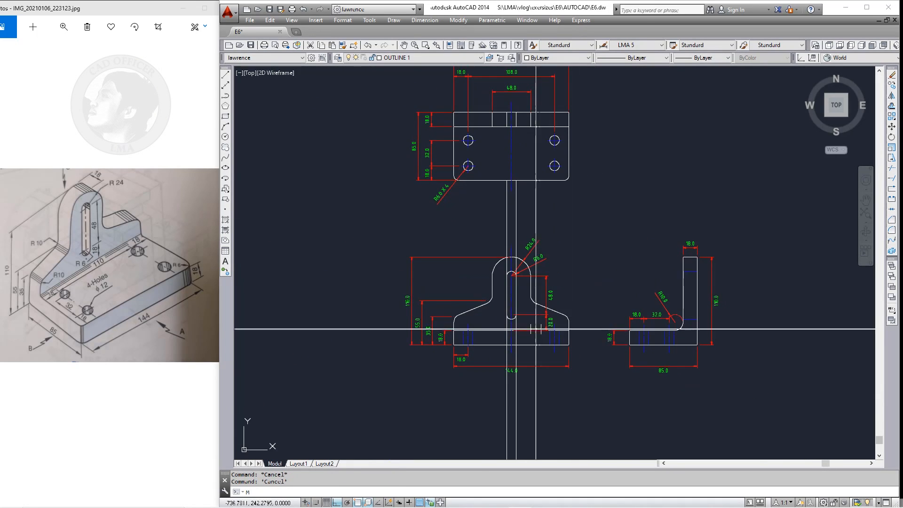
key("Return")
scroll(511, 308, "down", 5)
scroll(554, 330, "up", 4)
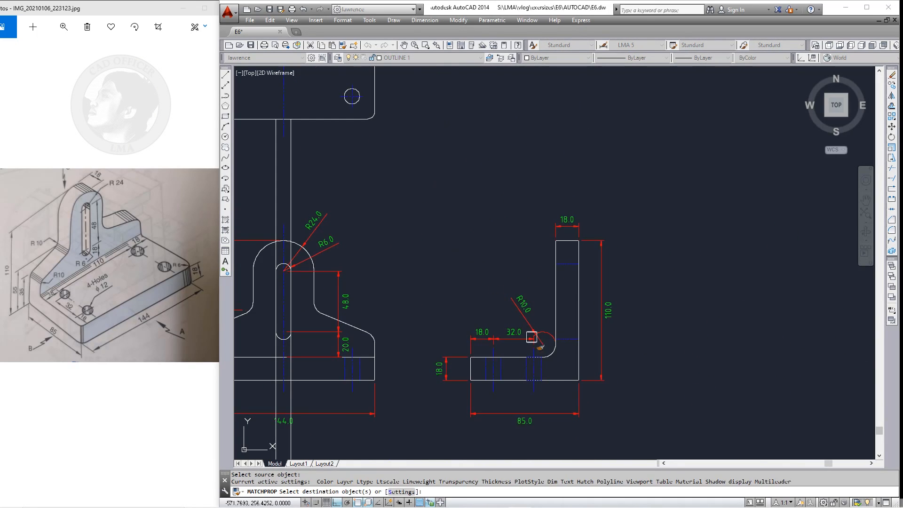
scroll(546, 364, "down", 3)
scroll(577, 268, "up", 3)
left_click(518, 216)
key("Escape")
Erase the leftover slot construction lines running below the top view
left_click(533, 279)
left_click(486, 312)
type("E")
key("Return")
Purge all unused items from the drawing
middle_click_drag(537, 316, 442, 188)
scroll(485, 198, "down", 3)
type("PU")
key("Return")
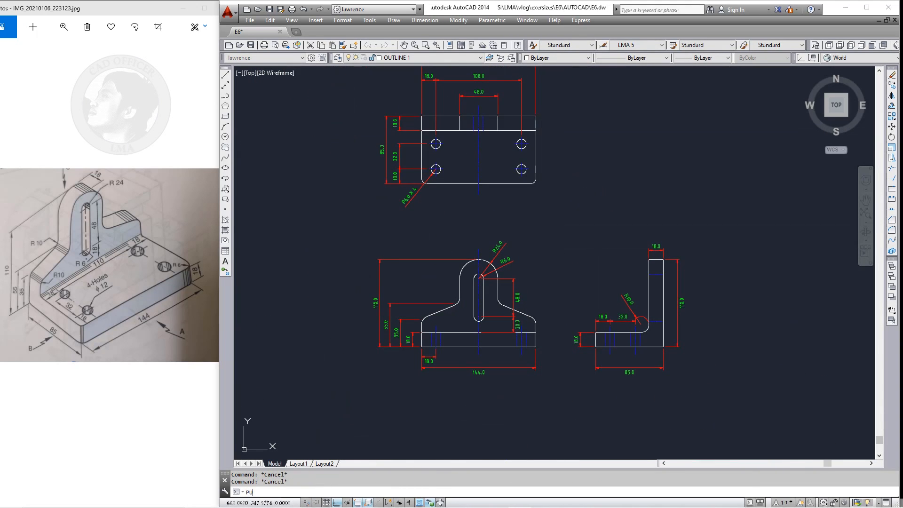
left_click(416, 359)
left_click(451, 248)
left_click(468, 359)
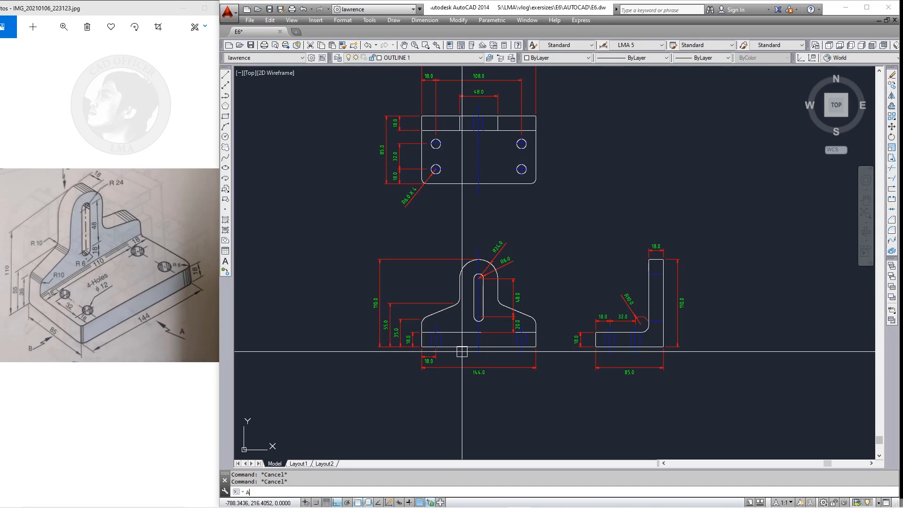
key("Escape")
middle_click_drag(333, 372, 309, 366)
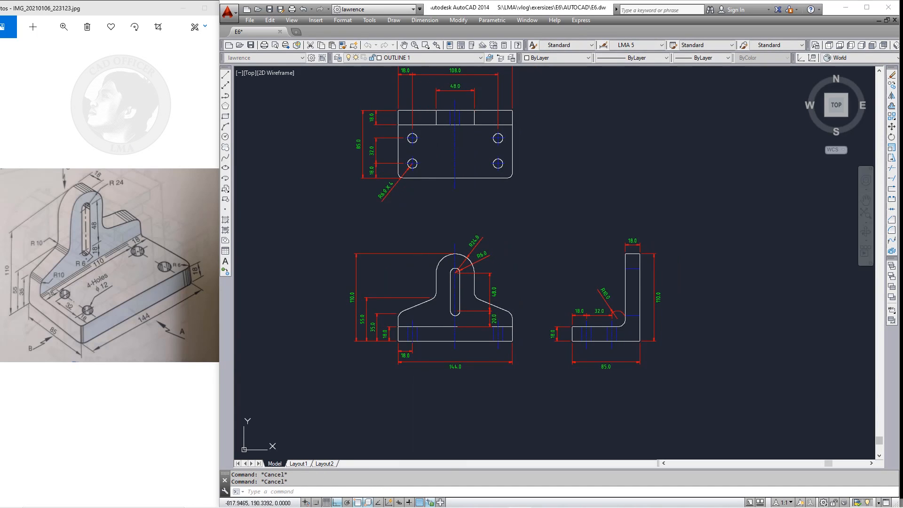
key("Escape")
scroll(464, 338, "down", 4)
scroll(466, 301, "up", 2)
key("Escape")
mouse_move(487, 336)
middle_mouse_down()
mouse_move(478, 315)
mouse_move(481, 358)
middle_mouse_up()
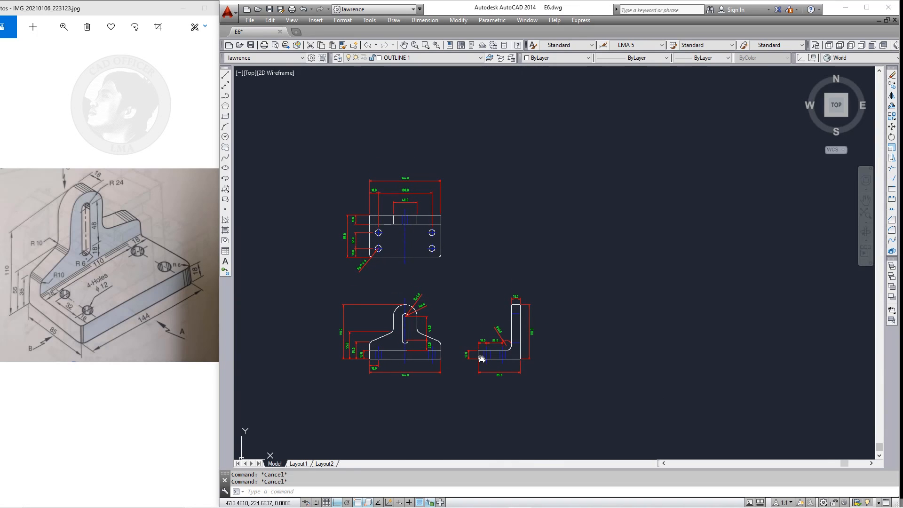
Copy the top view's outer outline and four holes with their centre marks into the empty space beside the top view
mouse_move(433, 279)
middle_mouse_down()
mouse_move(439, 290)
mouse_move(444, 253)
mouse_move(445, 265)
middle_mouse_up()
type("co")
key("Return")
scroll(419, 264, "up", 2)
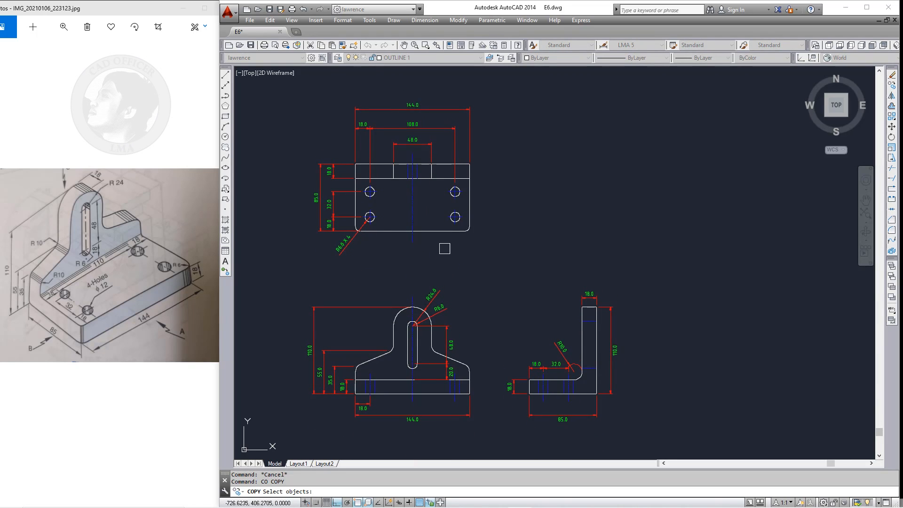
scroll(372, 189, "up", 6)
left_click(274, 162)
scroll(343, 198, "down", 4)
left_click(504, 246)
middle_click_drag(533, 261, 395, 261)
key("Return")
left_click(427, 245)
left_click(794, 272)
key("Escape")
key("Escape")
middle_click_drag(795, 273, 744, 293)
Split the model space into two vertical viewports and set the right-hand one to SW Isometric
left_click(292, 20)
mouse_move(309, 155)
left_click(432, 191)
key("Return")
key("Escape")
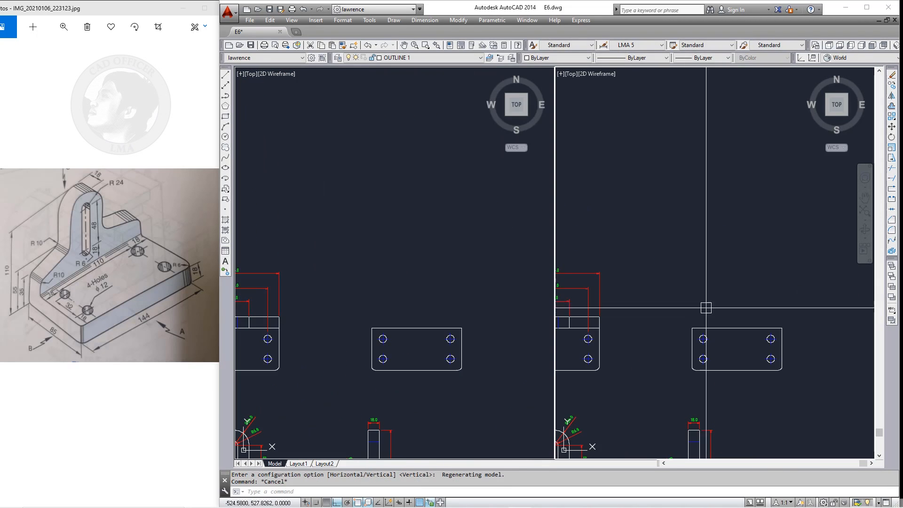
left_click(896, 45)
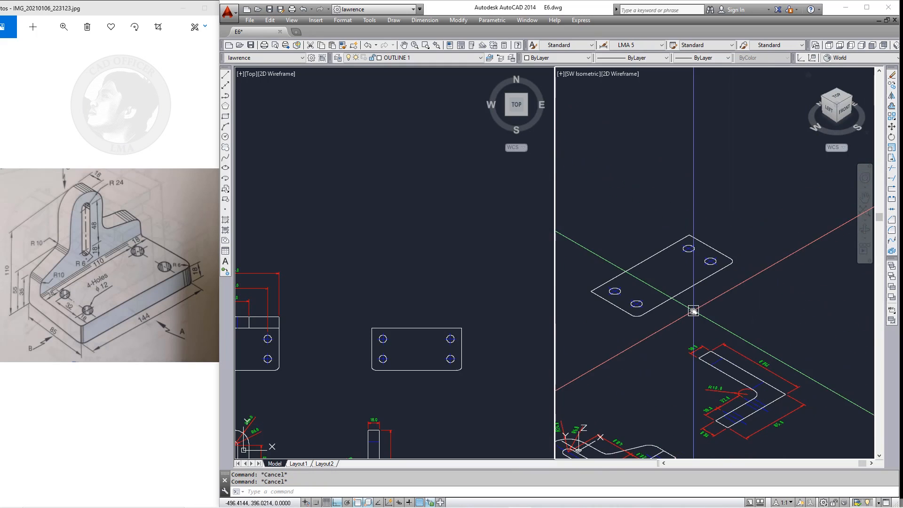
Move the copied plate outline and its holes along the X axis, farther away from the dimensioned views
left_click(720, 309)
left_click(604, 214)
key("Return")
scroll(607, 248, "down", 2)
left_click(690, 232)
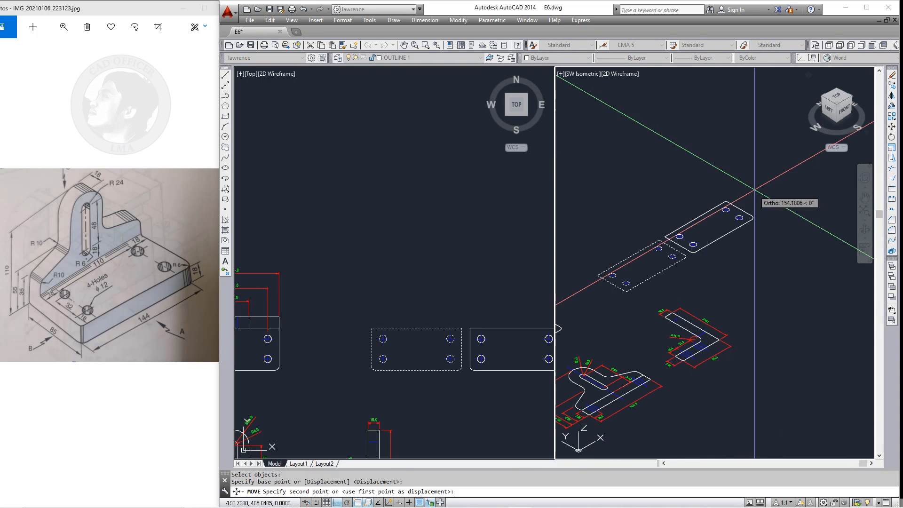
left_click(768, 187)
key("Escape")
key("Escape")
Erase the blue centre marks from the four holes of the copied plate outline
scroll(717, 227, "up", 6)
scroll(625, 248, "up", 4)
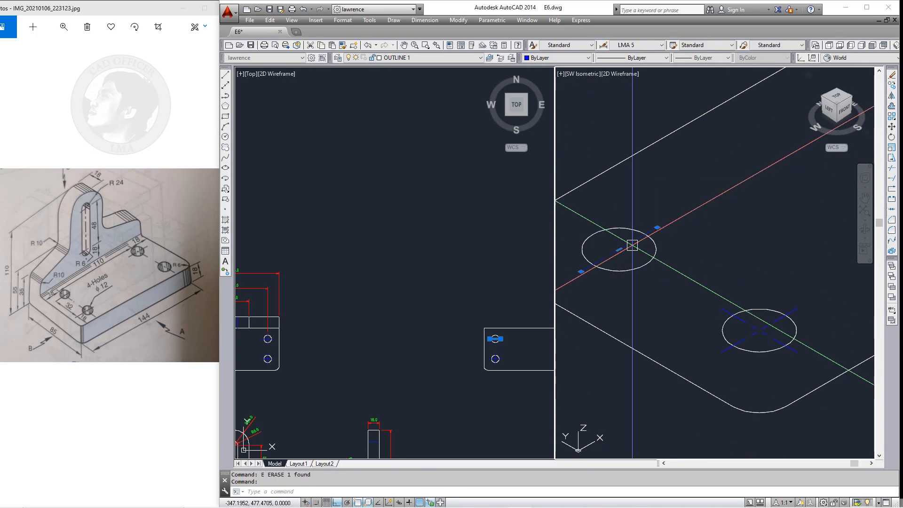
left_click(504, 358)
scroll(510, 366, "up", 10)
left_click(347, 296)
type("e")
scroll(304, 288, "down", 4)
middle_click_drag(499, 287, 314, 280)
scroll(401, 283, "up", 6)
left_click(403, 259)
type("e")
middle_click_drag(413, 202, 421, 267)
scroll(424, 254, "up", 2)
scroll(428, 242, "down", 8)
scroll(303, 328, "up", 3)
left_click(696, 314)
key("Escape")
key("Escape")
Extrude the copied plate outline 18 into a solid base plate
scroll(696, 314, "down", 6)
middle_click_drag(691, 342, 639, 319)
type("ext")
left_click(636, 305)
key("space")
type("18")
key("space")
key("Escape")
key("Escape")
middle_click_drag(647, 254, 637, 290)
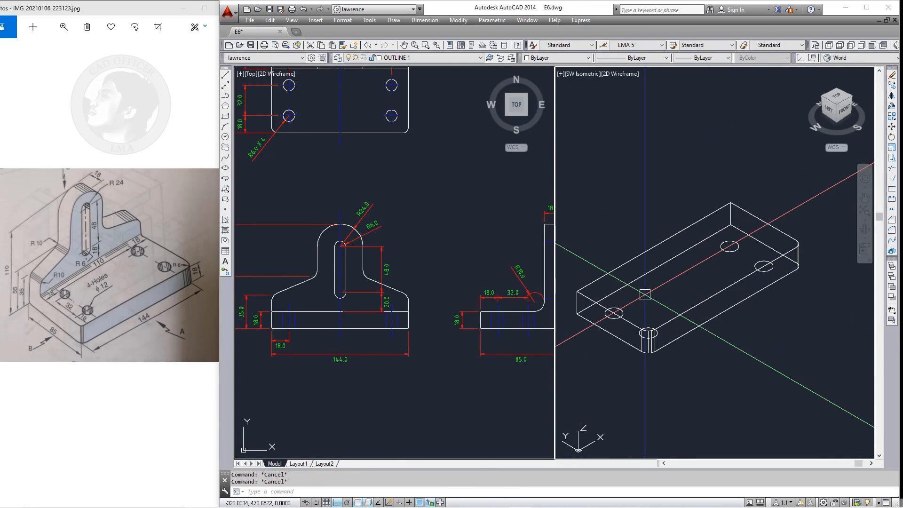
Extrude the four hole circles upward into cylinders much taller than the base plate
type("ext")
scroll(638, 287, "down", 4)
left_click(615, 246)
left_click(700, 329)
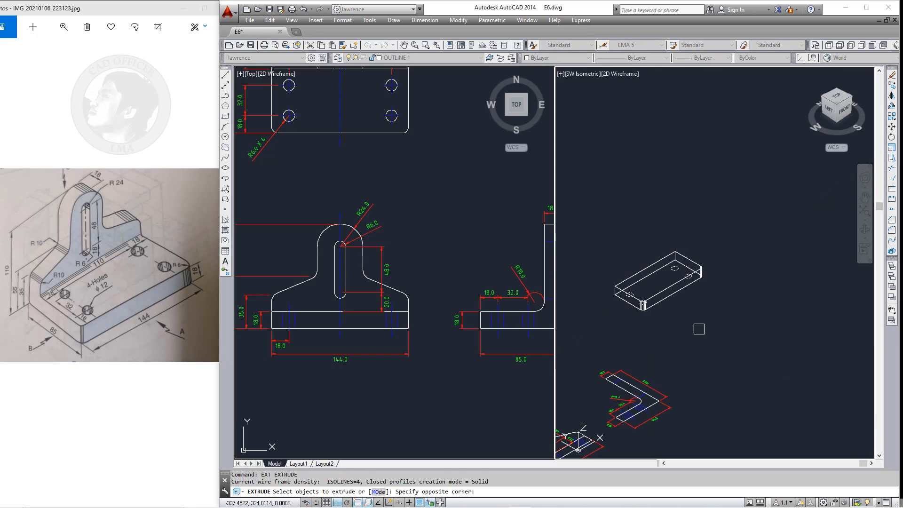
key("space")
left_click(734, 231)
Move the four cylinders straight down so that they pass completely through the base plate
type("m")
left_click(726, 229)
left_click(644, 202)
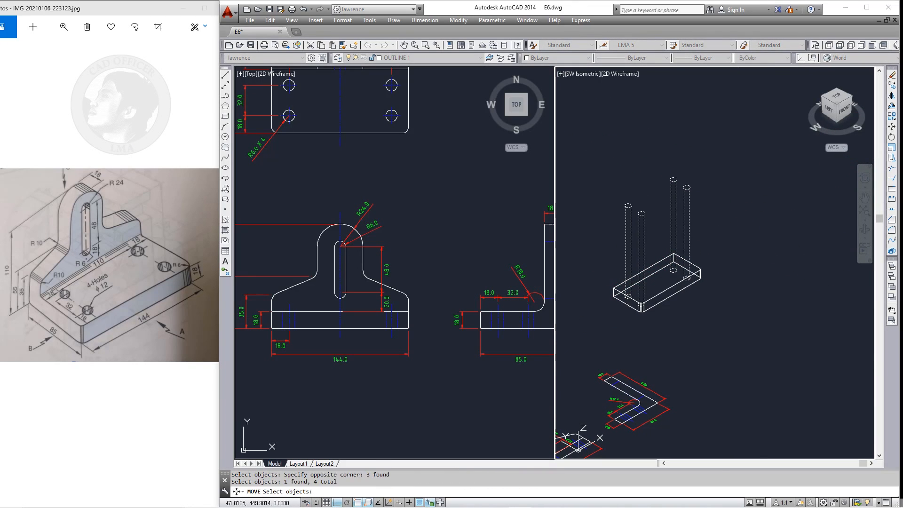
key("space")
left_click(729, 258)
left_click(728, 282)
key("Escape")
key("Escape")
Subtract the four tall cylinders from the solid base plate to cut its holes
type("su")
left_click(684, 259)
key("space")
left_click(703, 243)
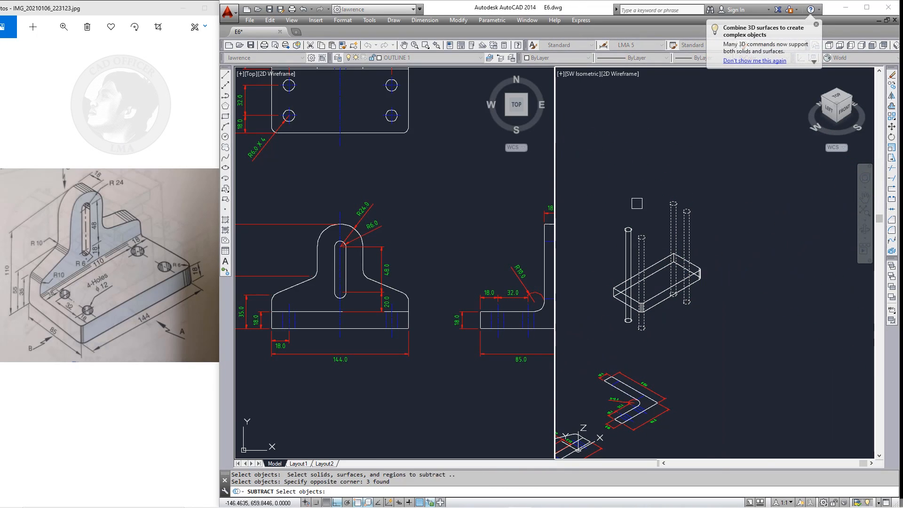
key("space")
key("Escape")
key("Escape")
middle_click_drag(655, 288, 744, 222)
Copy the complete front view with its dimensions to an empty area away from the three views
left_click(464, 320)
scroll(464, 170, "down", 4)
middle_click_drag(464, 167, 397, 245)
scroll(329, 292, "up", 2)
type("co")
left_click(296, 235)
left_click(417, 350)
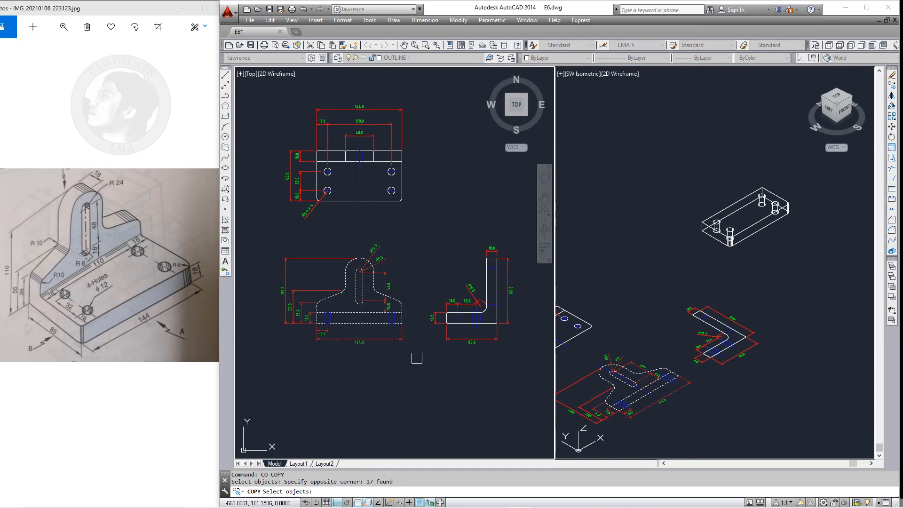
scroll(302, 265, "down", 5)
key("Escape")
key("Escape")
key("Escape")
scroll(380, 255, "up", 6)
mouse_move(519, 323)
middle_mouse_down()
mouse_move(391, 282)
mouse_move(378, 323)
mouse_move(336, 332)
middle_mouse_up()
scroll(371, 310, "up", 6)
Erase the dimensions around the base and the left hole's hidden lines from the copied front view
left_click(424, 359)
left_click(359, 303)
type("e")
left_click(349, 260)
type("e")
key("Escape")
Try erasing the base rectangle from the copied front view, and undo that erasure
left_click(312, 299)
type("e")
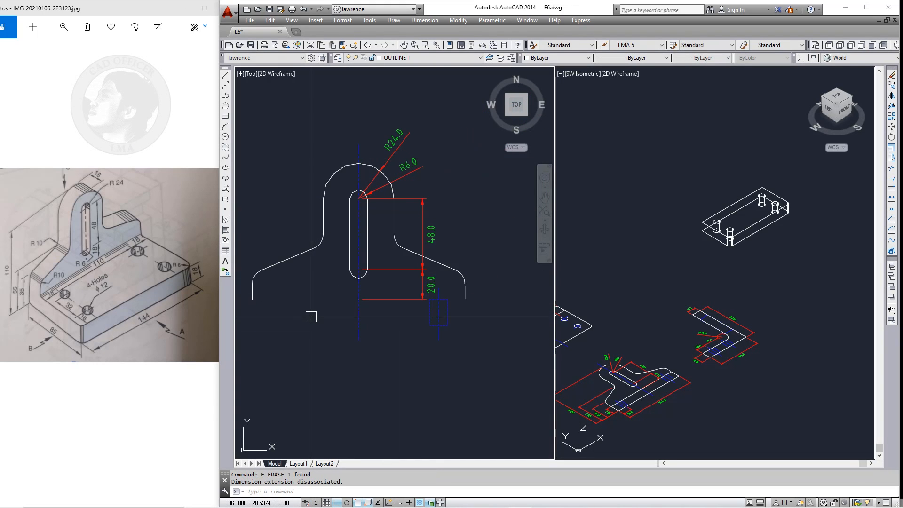
key("ctrl+z")
key("Escape")
middle_click_drag(370, 324, 372, 326)
key("Escape")
Erase the remaining linear and radius dimensions, the centre line and the right hole's hidden lines from the copied front view
left_click(432, 291)
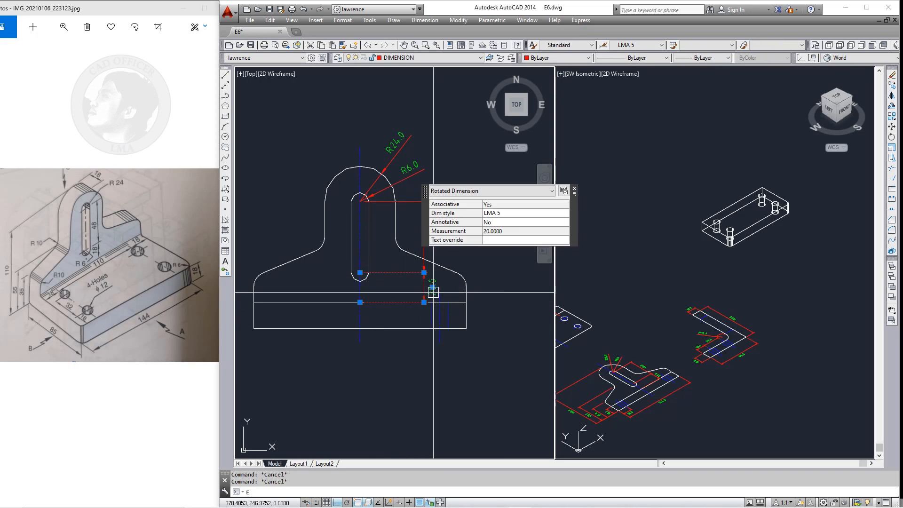
type("e")
left_click(429, 212)
left_click(398, 133)
type("e")
left_click(362, 163)
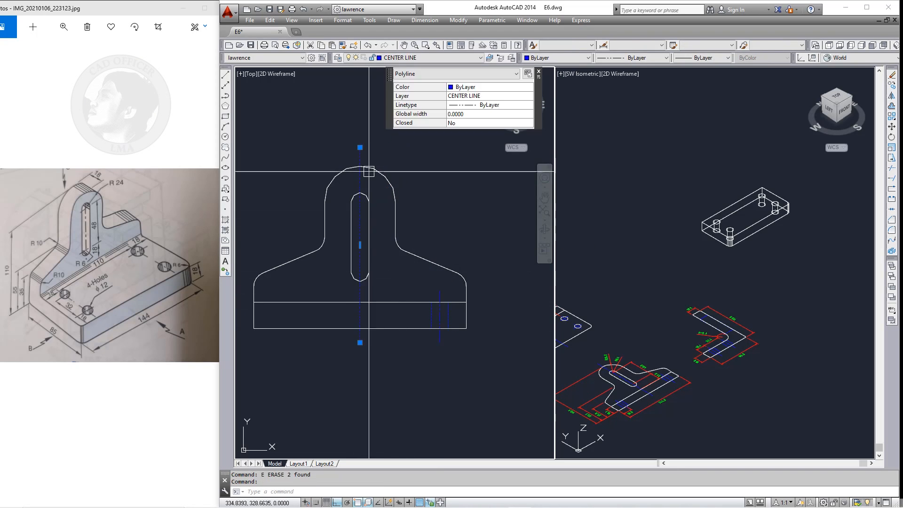
type("e")
left_click(443, 292)
type("e")
middle_click_drag(448, 357, 459, 337)
Retrace the base of the copied front view with a polyline and erase its original base lines
type("pl")
key("Escape")
key("Escape")
key("Escape")
middle_click_drag(309, 298, 332, 309)
key("space")
left_click(346, 295)
key("Escape")
key("Escape")
scroll(488, 302, "up", 2)
left_click(488, 303)
left_click(416, 310)
type("e")
Make the copied front view's outer outline, including the base sides and bottom edge, one closed polyline
key("Escape")
key("Escape")
key("space")
left_click(465, 278)
left_click(460, 302)
key("Escape")
left_click(463, 283)
left_click(460, 294)
key("Escape")
key("space")
key("space")
scroll(461, 291, "down", 3)
key("Escape")
key("Escape")
key("Escape")
left_click(437, 308)
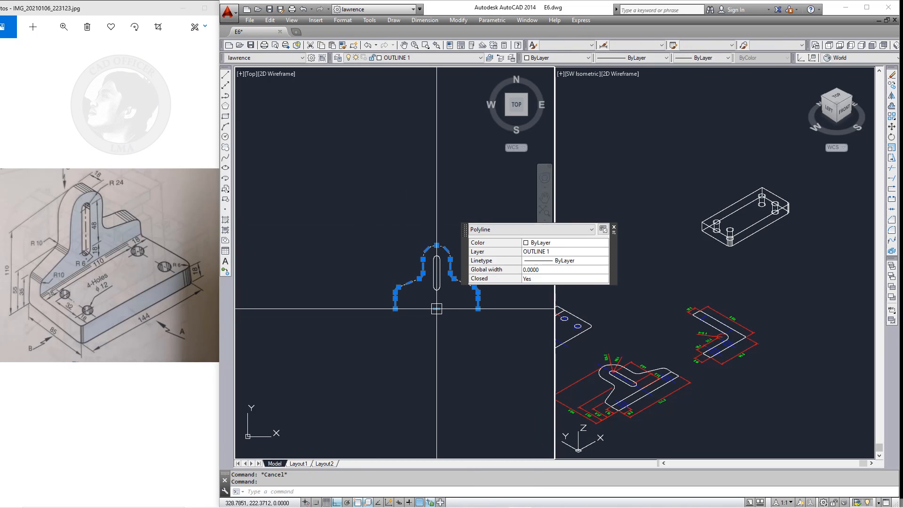
key("Escape")
Extrude the closed front outline 18 into the solid upright in the isometric view
left_click(671, 270)
scroll(687, 280, "down", 5)
middle_click_drag(790, 271, 672, 309)
scroll(730, 249, "up", 5)
middle_click_drag(522, 312, 432, 331)
left_click(414, 354)
scroll(453, 286, "down", 8)
scroll(345, 260, "up", 8)
middle_click_drag(537, 396, 433, 322)
scroll(433, 323, "up", 4)
left_click(660, 334)
middle_click_drag(722, 301, 669, 326)
type("EXT")
key("Return")
key("Escape")
scroll(680, 273, "up", 5)
type("EXT")
key("Return")
key("Return")
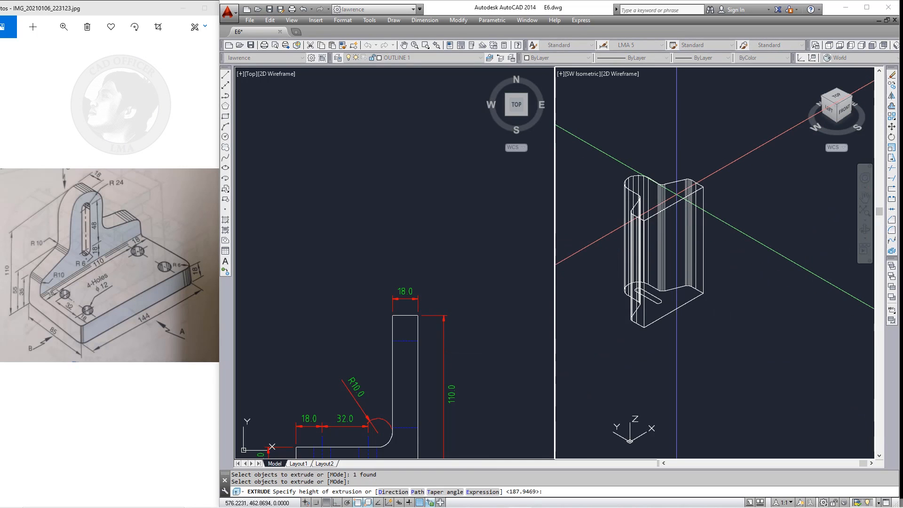
key("Escape")
key("Escape")
Extrude the slot outline upward into a solid taller than the upright's thickness
scroll(651, 296, "up", 3)
type("EXT")
key("Return")
left_click(648, 290)
scroll(647, 284, "down", 3)
key("Return")
left_click(670, 235)
key("Escape")
Subtract the extruded slot solid from the upright
type("SU")
key("Return")
left_click(667, 285)
key("Return")
left_click(659, 264)
key("Return")
key("Escape")
middle_click_drag(661, 304, 649, 274)
type("RO")
key("Return")
left_click(638, 239)
key("Escape")
Switch the UCS to Left and rotate the slotted upright so that it stands vertically
left_click(816, 24)
left_click(837, 58)
left_click(839, 103)
type("RO")
key("Return")
left_click(666, 265)
key("Return")
left_click(661, 274)
left_click(667, 319)
key("Escape")
middle_click_drag(667, 319, 742, 291)
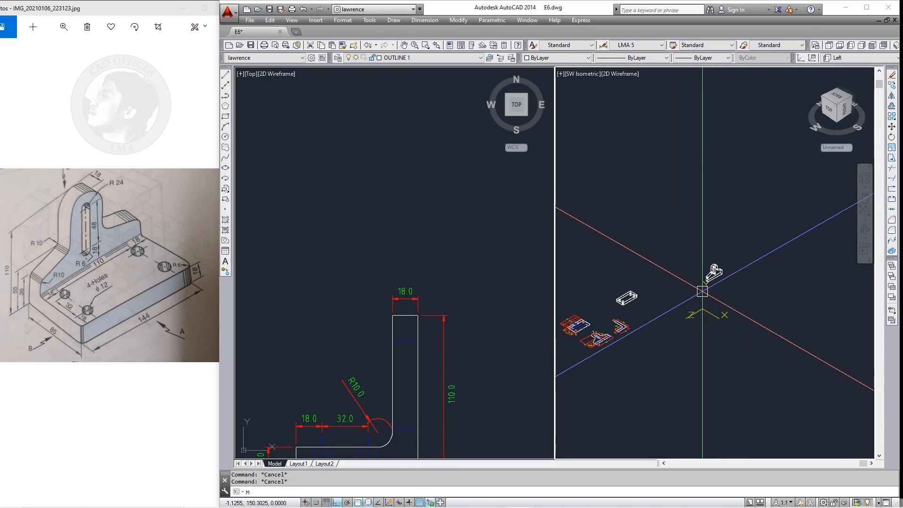
Move the slotted upright onto the rear of the base plate, matching its bottom corner to the plate's corner
scroll(708, 282, "up", 8)
type("m")
key("Return")
left_click(708, 283)
key("Return")
left_click(708, 295)
scroll(713, 293, "down", 7)
scroll(607, 310, "up", 5)
scroll(664, 285, "up", 5)
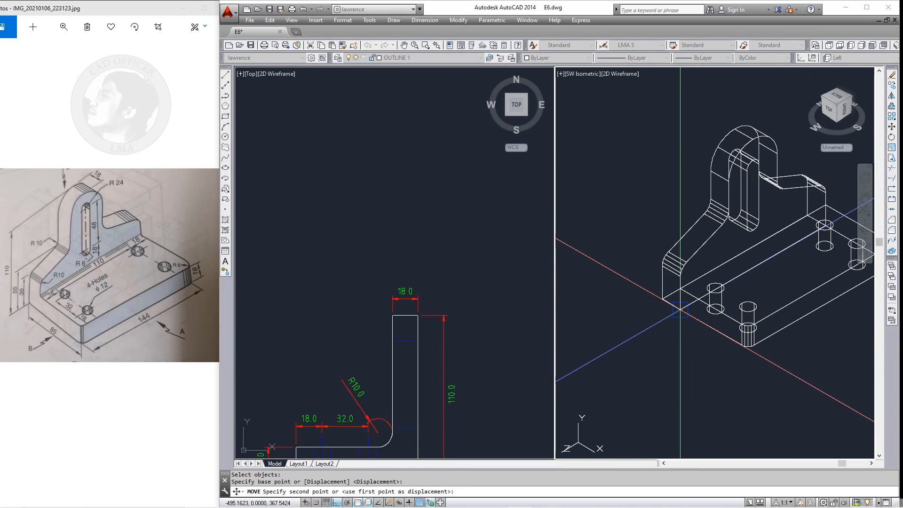
left_click(680, 308)
middle_click_drag(680, 308, 648, 317)
key("Escape")
scroll(622, 314, "down", 5)
middle_click_drag(707, 287, 696, 305)
key("Escape")
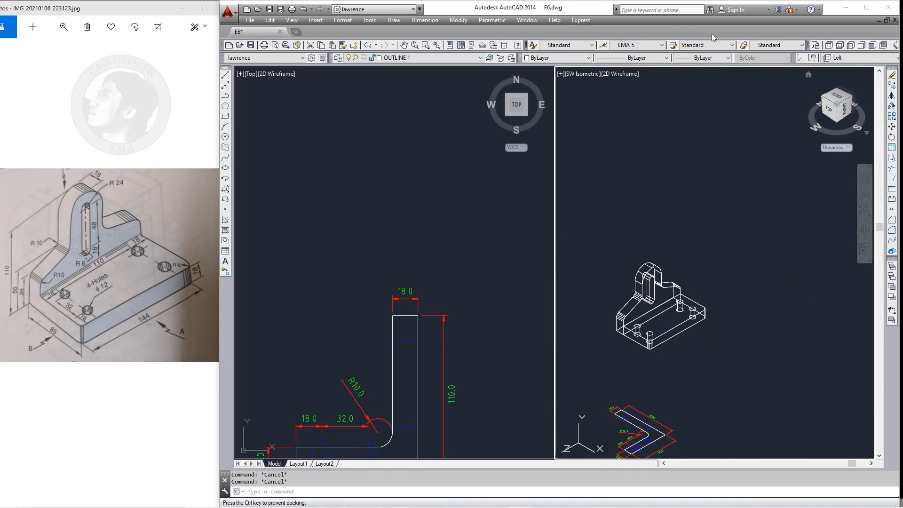
Maximize the program window and dock the loose view toolbar in line with the other toolbars
left_click_drag(654, 36, 654, 38)
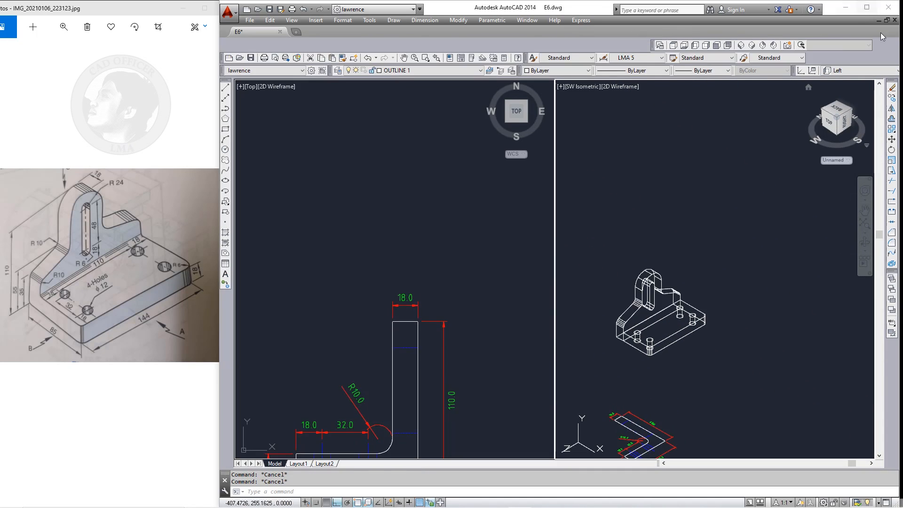
left_click(867, 7)
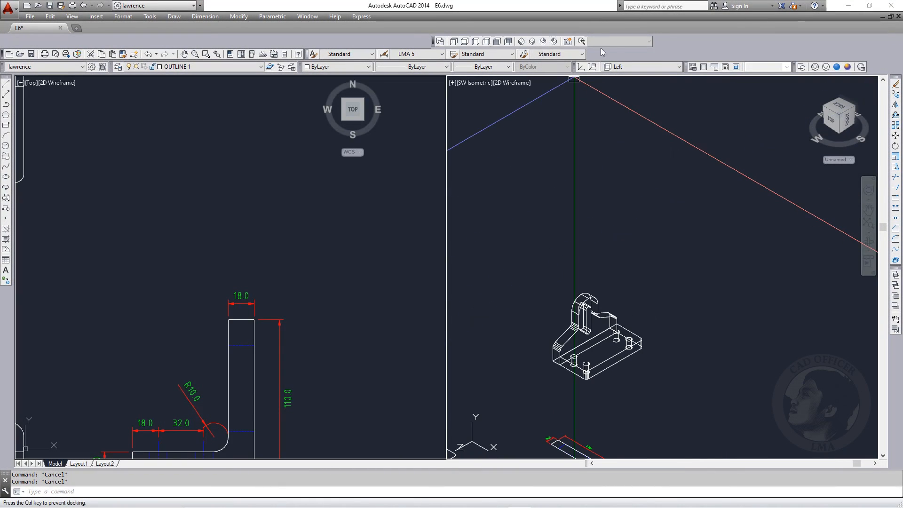
left_click_drag(585, 54, 591, 44)
Restore the World UCS and show the isometric view in the Conceptual visual style
left_click(633, 64)
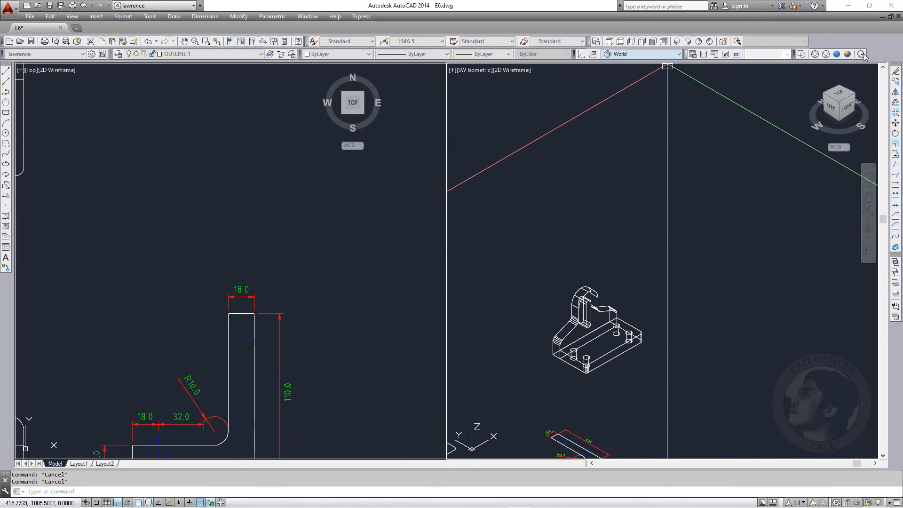
left_click(848, 53)
left_click(764, 319)
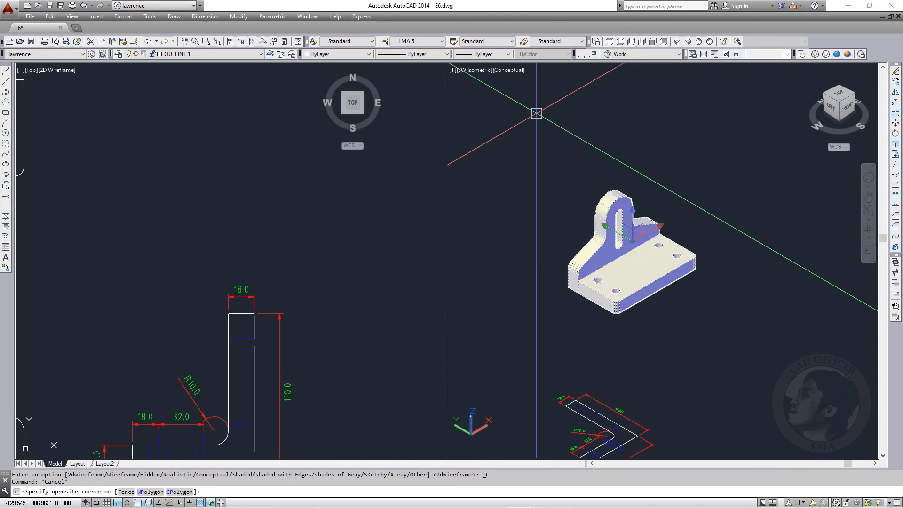
left_click(540, 120)
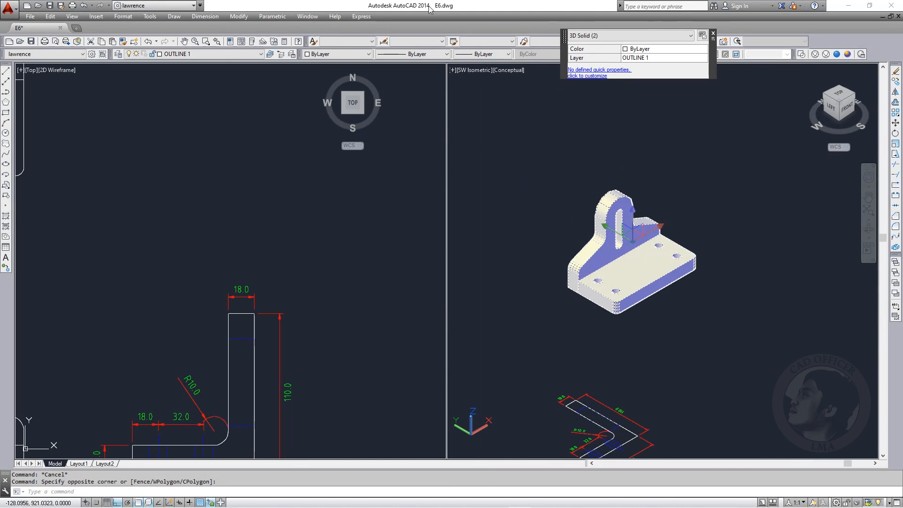
left_click(225, 55)
left_click(714, 34)
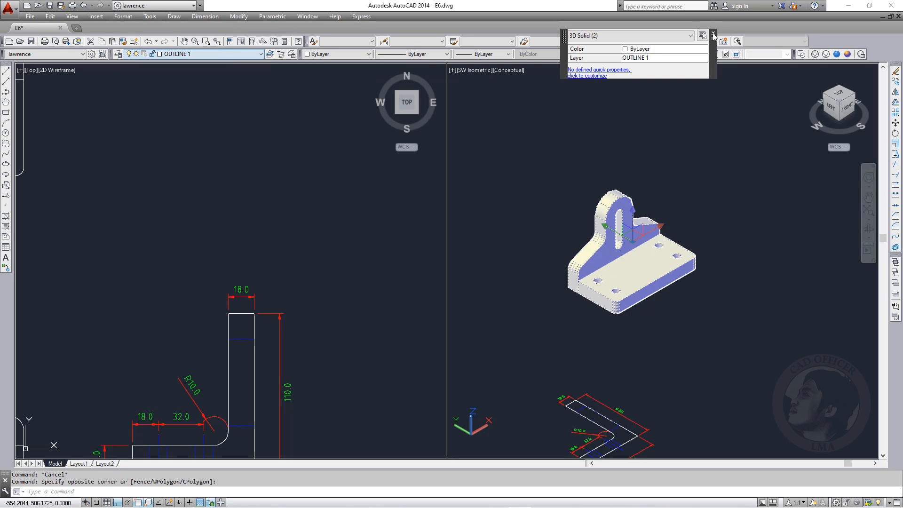
left_click(713, 34)
key("Escape")
key("Escape")
Display the assembled bracket in the isometric viewport with the Realistic visual style
middle_click_drag(680, 293, 700, 274)
left_click(793, 344)
left_click(587, 91)
left_click(837, 54)
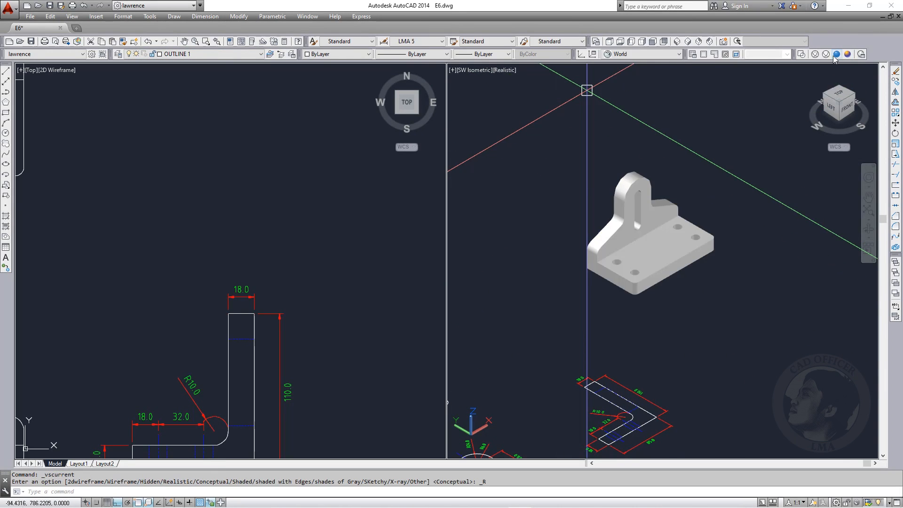
Set the colour of both bracket solids to Cyan
left_click(538, 157)
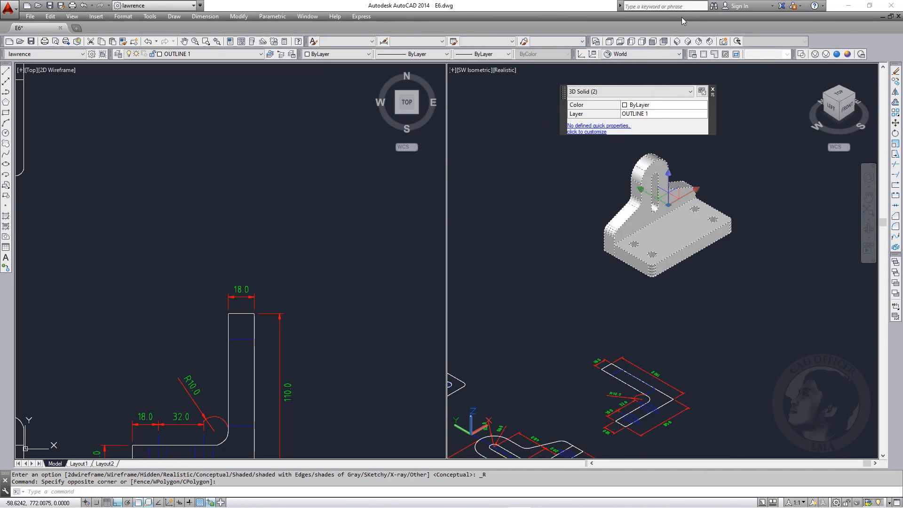
left_click(325, 54)
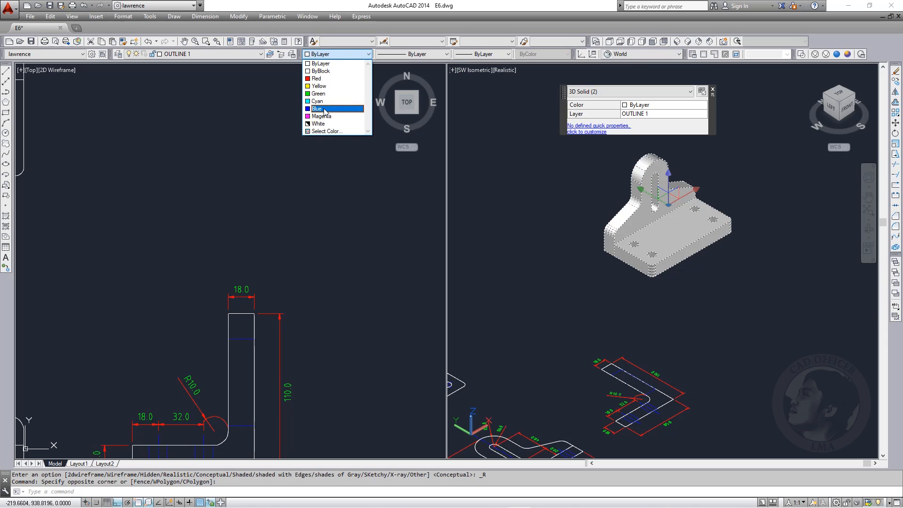
left_click(345, 113)
key("Escape")
key("Escape")
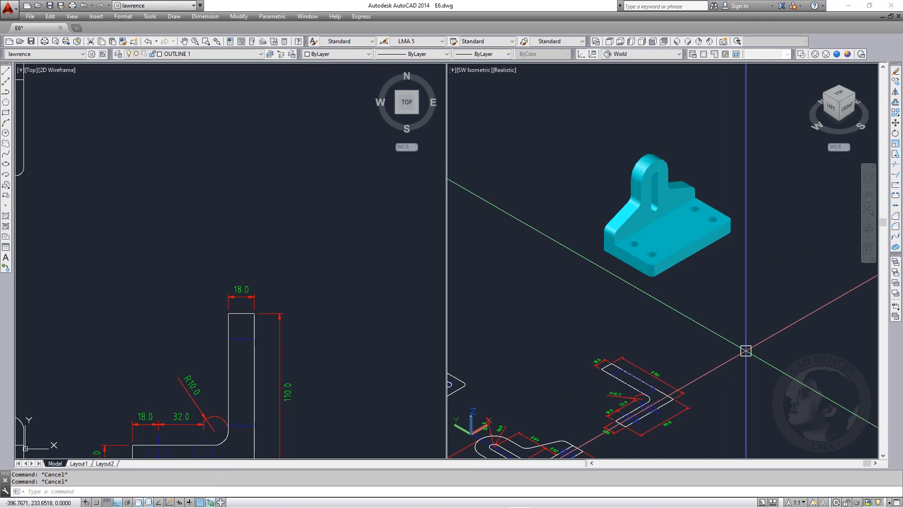
scroll(701, 325, "up", 4)
scroll(243, 304, "down", 6)
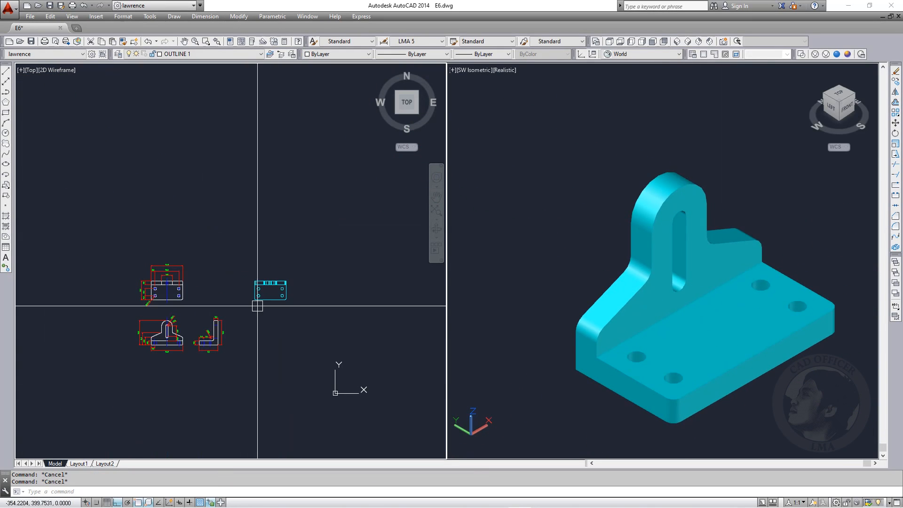
Purge all unused named items from the drawing
type("P")
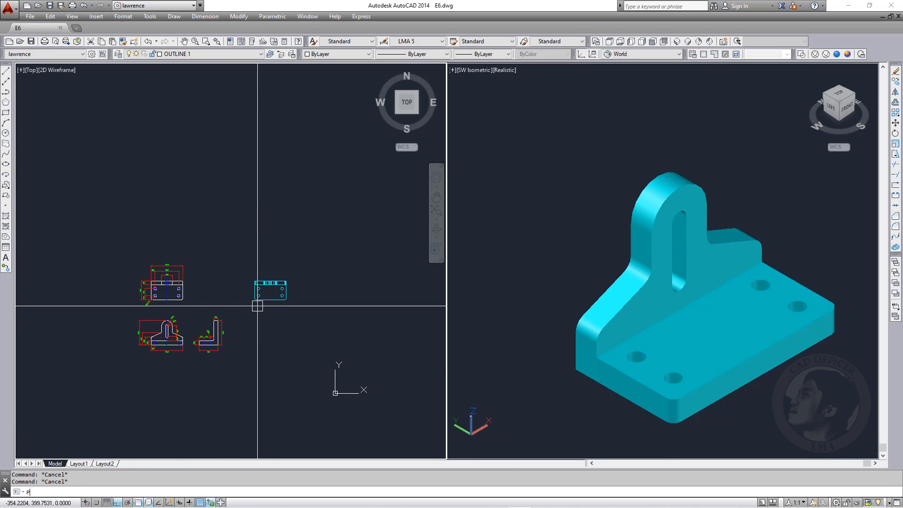
type("U")
key("Return")
left_click(428, 359)
left_click(412, 249)
left_click(472, 360)
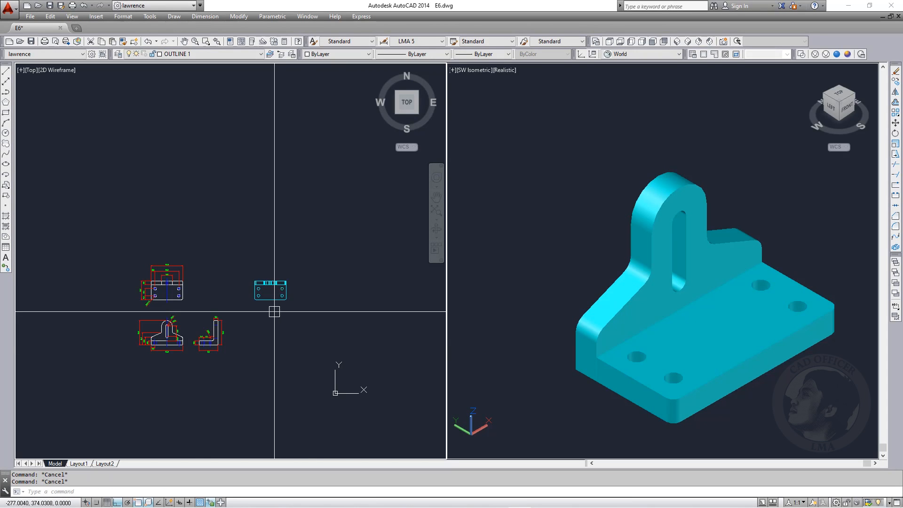
Switch from model space to the Layout1 sheet
scroll(274, 311, "up", 3)
left_click(674, 418)
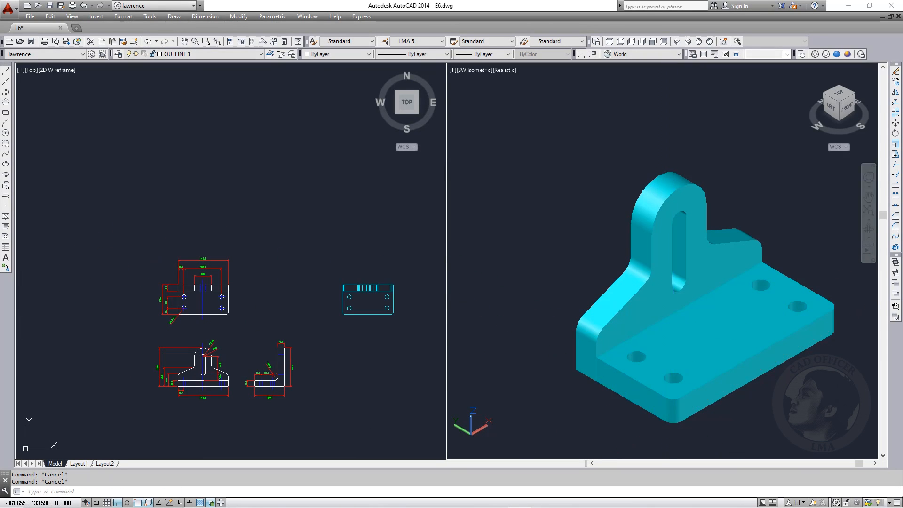
middle_click_drag(674, 418, 585, 355)
scroll(541, 258, "up", 2)
middle_click_drag(549, 268, 599, 315)
left_click(223, 335)
middle_click_drag(228, 301, 233, 265)
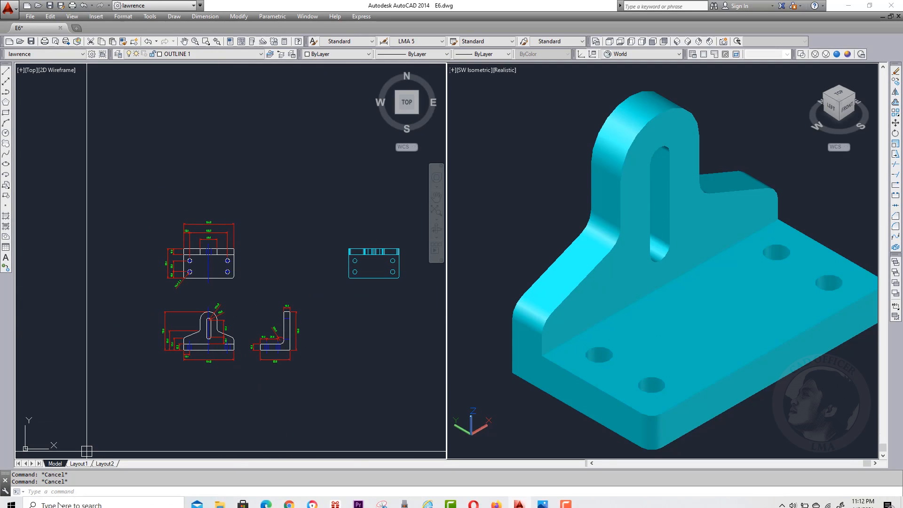
left_click(86, 464)
middle_click_drag(395, 242, 416, 273)
scroll(363, 199, "up", 2)
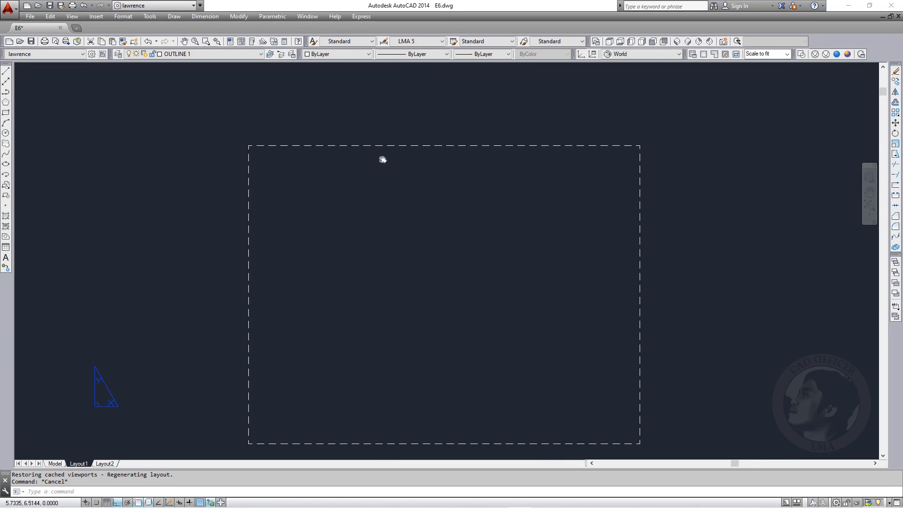
middle_click_drag(383, 159, 304, 115)
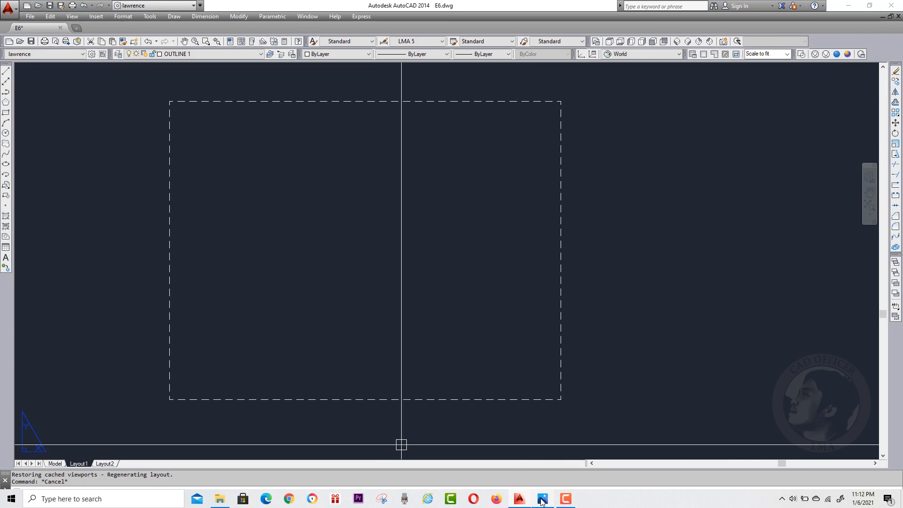
Check the drawing again for unused items that can be purged
mouse_move(542, 502)
scroll(228, 166, "down", 5)
middle_click_drag(228, 166, 497, 354)
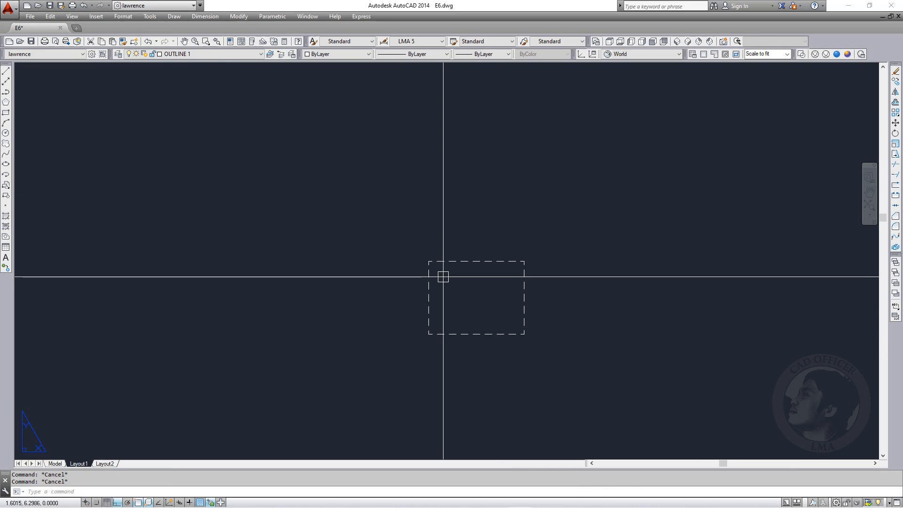
type("PU")
key("Return")
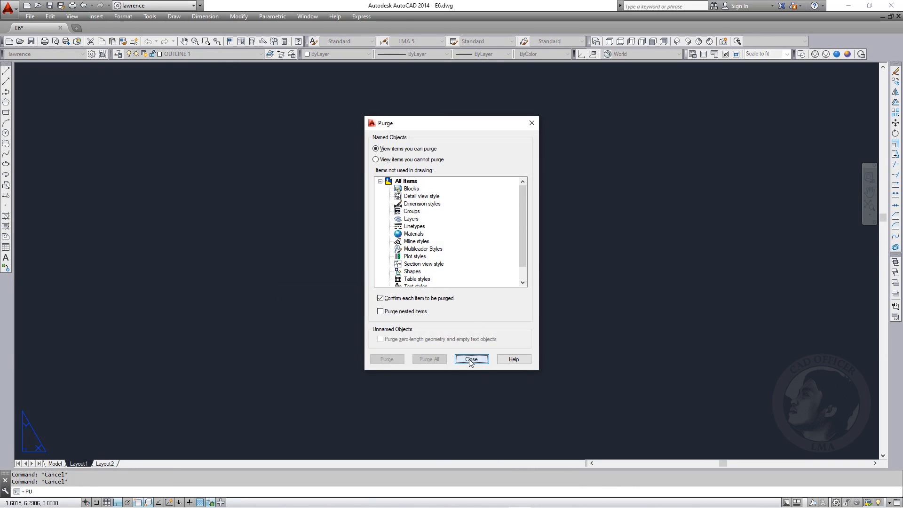
left_click(471, 360)
key("Escape")
Try drawing a rectangle by dimensions over the paper area of Layout1
scroll(467, 353, "up", 5)
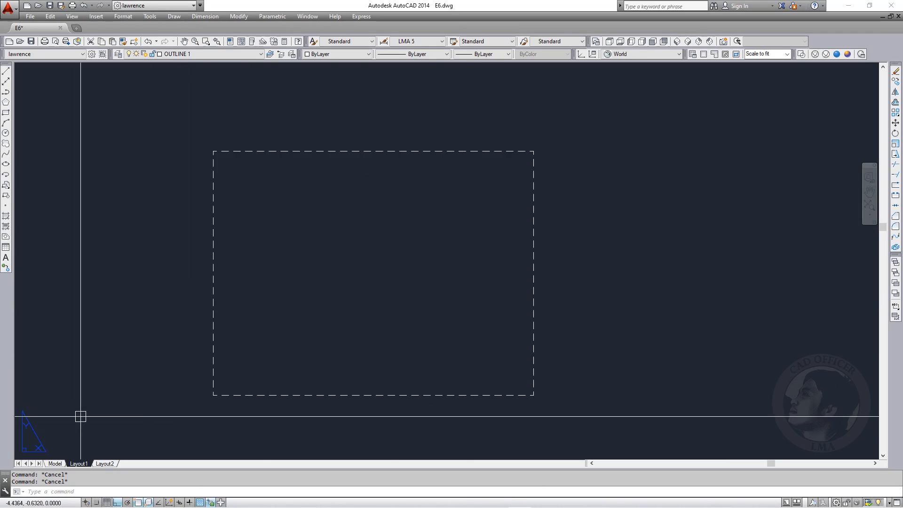
type("REC")
key("Return")
left_click(428, 330)
type("D")
key("Return")
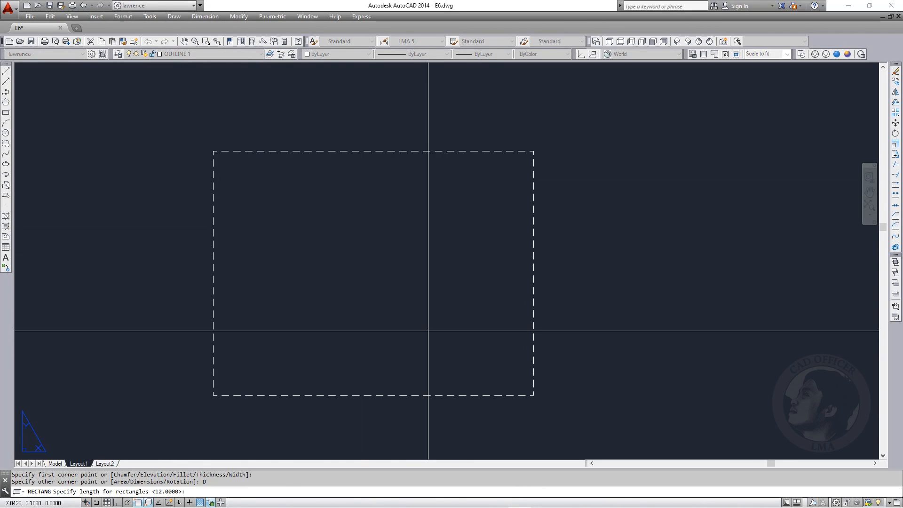
left_click(428, 331)
key("Escape")
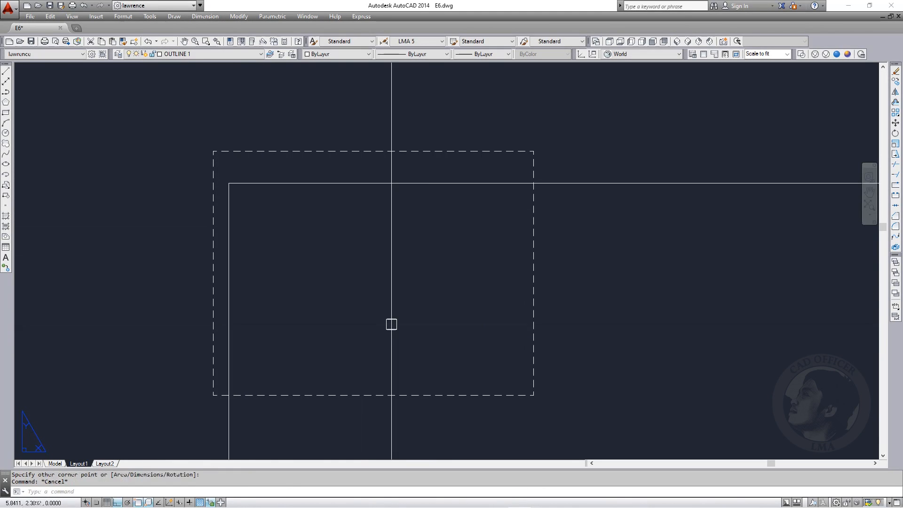
Zoom to the layout's extents and erase the trial rectangle
type("Z")
key("Return")
type("E")
key("Return")
key("Escape")
scroll(379, 293, "down", 4)
left_click_drag(339, 287, 287, 255)
key("Return")
key("Escape")
middle_click_drag(260, 235, 323, 265)
Draw the landscape sheet rectangle by dimensions beside the paper area, with a width of 210, and fit it in view
type("REC")
key("Return")
left_click(323, 247)
type("D")
key("Return")
type("210")
key("Return")
left_click(324, 249)
key("Escape")
type("Z")
key("Return")
type("E")
key("Return")
scroll(361, 285, "down", 2)
key("Escape")
key("Escape")
Add linear dimensions to the top and right edges of the sheet rectangle
type("DL")
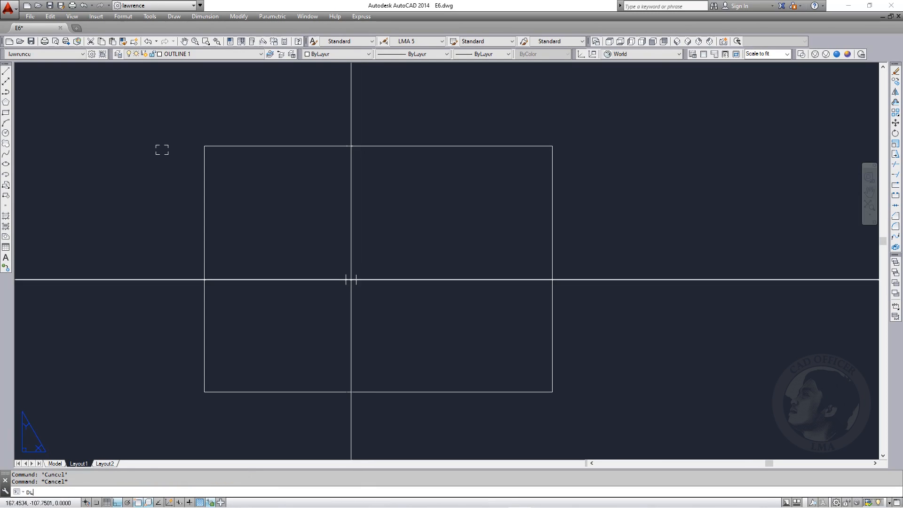
type("I")
key("Return")
left_click(324, 133)
key("Return")
key("Return")
left_click(554, 262)
left_click(575, 249)
Erase the two linear dimensions around the sheet rectangle
key("Escape")
left_click(571, 146)
left_click(554, 136)
type("E")
key("Return")
middle_click_drag(560, 167, 559, 170)
key("Escape")
key("Escape")
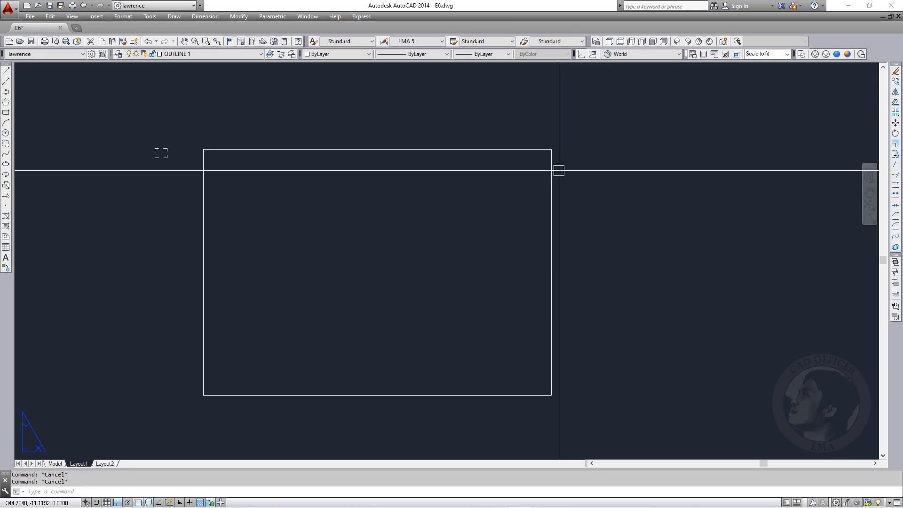
Offset the sheet rectangle 10 units inward
type("O")
key("Return")
type("10")
key("Return")
left_click(551, 172)
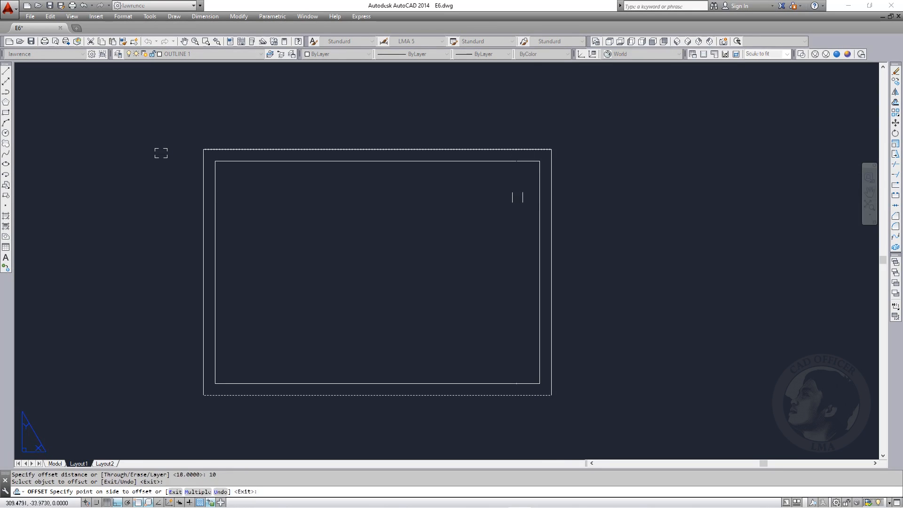
left_click(516, 196)
key("Escape")
key("Escape")
key("Escape")
Erase the inner rectangle made with the 10-unit offset
left_click(541, 194)
type("E")
key("Return")
key("Escape")
Offset the sheet rectangle 5 units inward to form the inner frame
type("O")
key("Return")
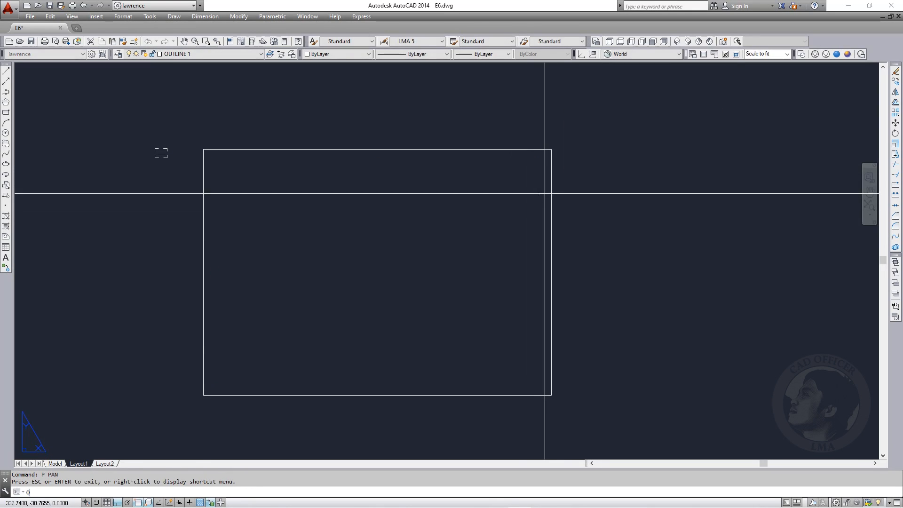
type("5")
key("Return")
left_click(554, 166)
left_click(537, 173)
key("Escape")
key("Escape")
Draw a circle centred on the inner frame's top-right corner, reaching slightly beyond the outer rectangle
type("C")
key("Return")
left_click(546, 156)
left_click(561, 160)
key("Escape")
Mirror the corner circle to the top-left corner about the frame's vertical midline, keeping the original
type("MI")
key("Return")
left_click(558, 165)
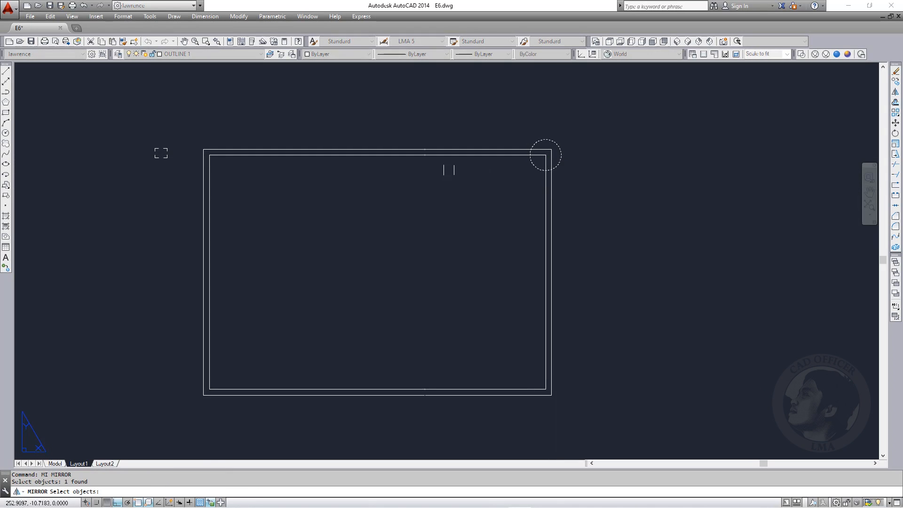
left_click(377, 154)
left_click(365, 188)
key("Return")
key("Escape")
Mirror both upper circles to the bottom corners about the frame's horizontal midline, keeping the originals
key("Return")
left_click(175, 111)
left_click(603, 231)
key("Return")
left_click(551, 273)
left_click(600, 280)
key("Return")
middle_click_drag(524, 365, 539, 319)
key("Escape")
key("Escape")
Trim the outer rectangle's four sides between the circles, leaving only the corner marks
type("T")
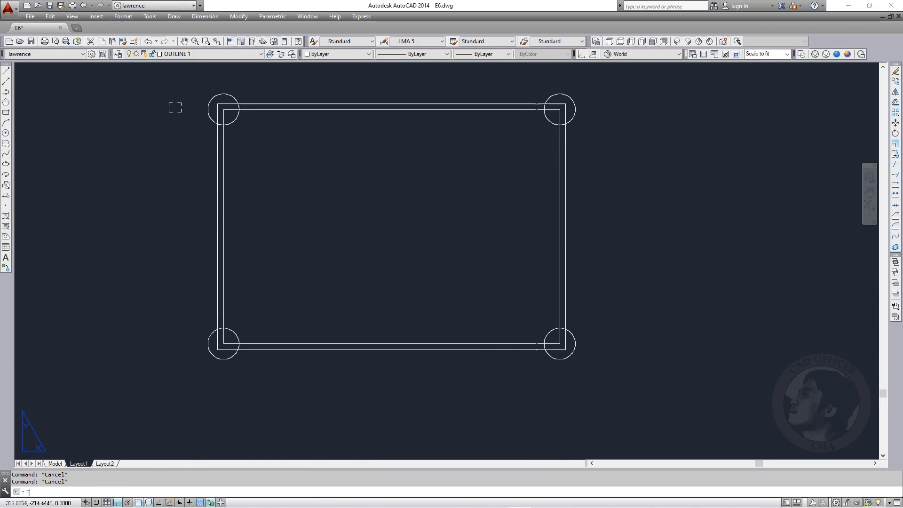
type("R")
key("Return")
key("Return")
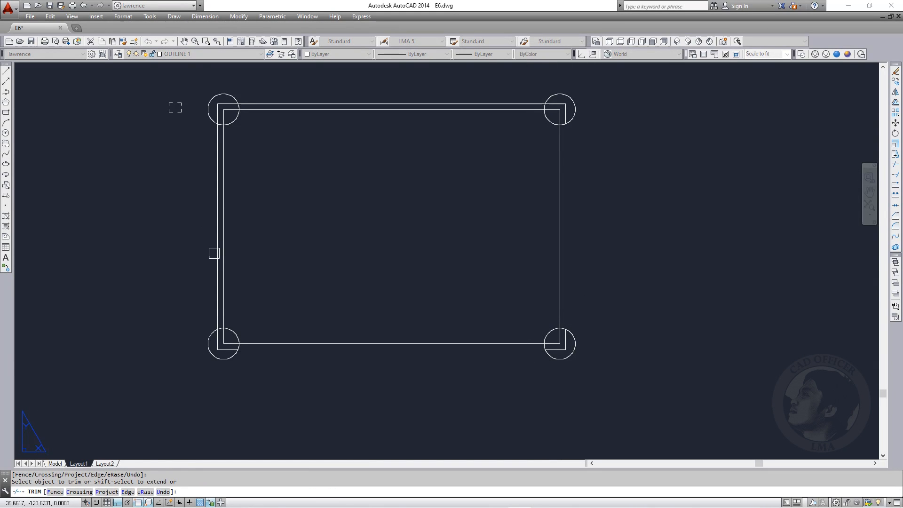
left_click(289, 100)
key("Return")
Erase the four construction circles at the frame corners
left_click(238, 101)
key("Delete")
left_click(219, 359)
type("E")
key("Return")
left_click(575, 347)
key("Delete")
left_click(573, 121)
key("Delete")
middle_click_drag(614, 195, 614, 215)
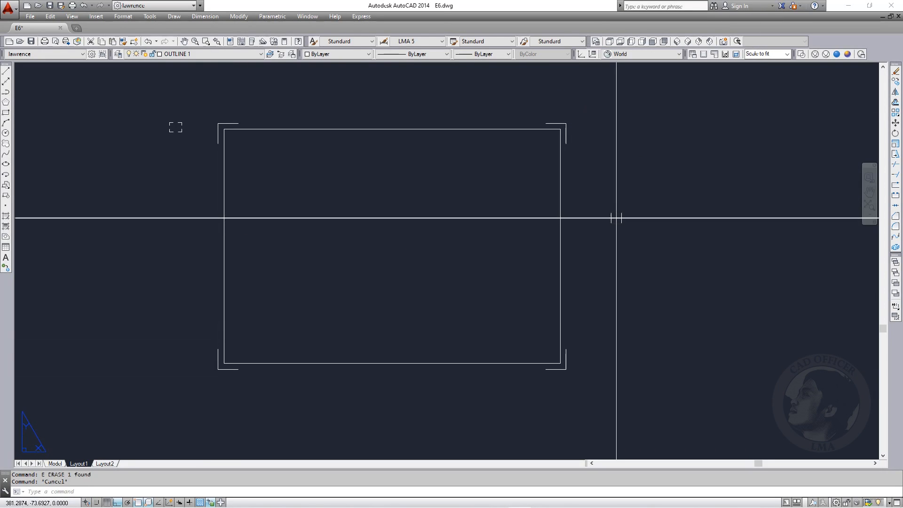
Offset the inner frame rectangle 2 units inward to form a double border
type("O")
key("Return")
type("2")
key("Return")
key("Escape")
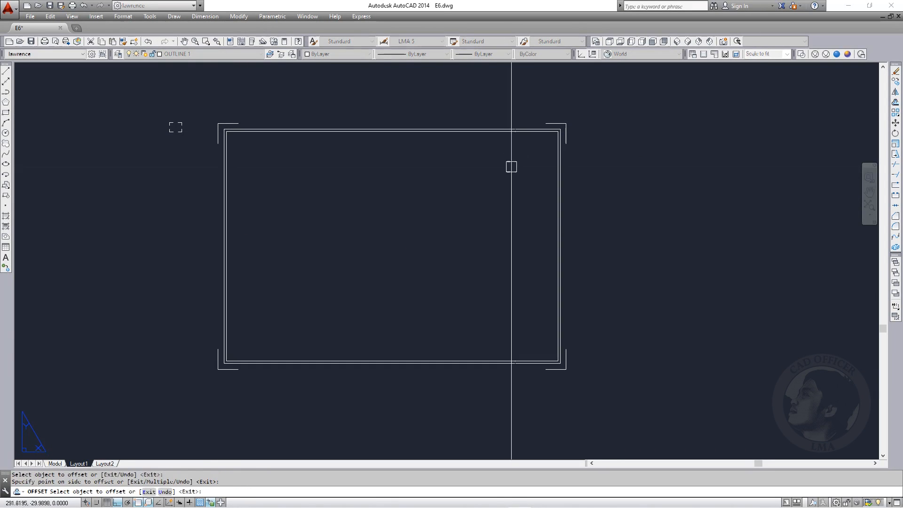
Offset the border rectangle 3 units inward
scroll(550, 128, "up", 6)
type("O")
key("Return")
type("3")
key("Return")
left_click(550, 133)
left_click(533, 165)
key("Escape")
key("Escape")
Assign both border rectangles to the OUTLINE 2 layer
left_click(531, 168)
left_click(500, 118)
left_click(342, 54)
left_click(343, 64)
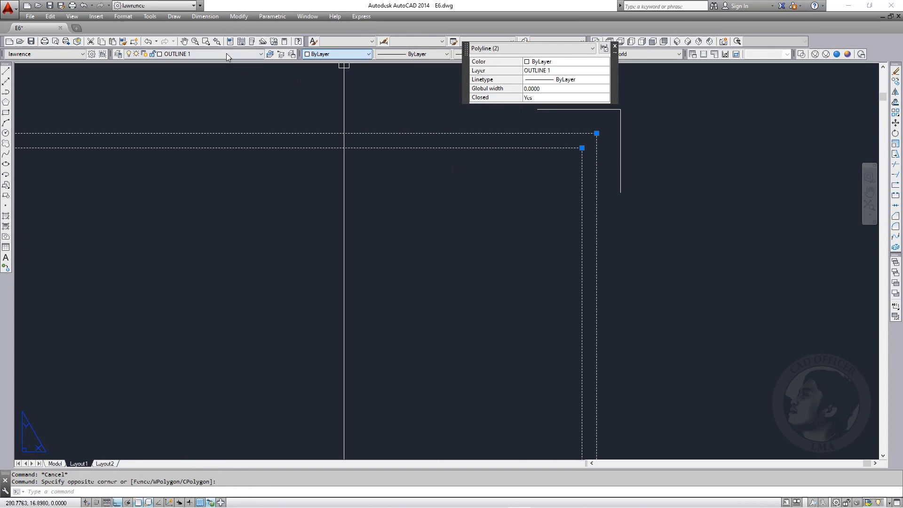
left_click(197, 54)
left_click(183, 117)
key("Escape")
Draw a vertical polyline from the inner border's top edge to its bottom edge, dividing off a title column on the right
scroll(493, 196, "down", 6)
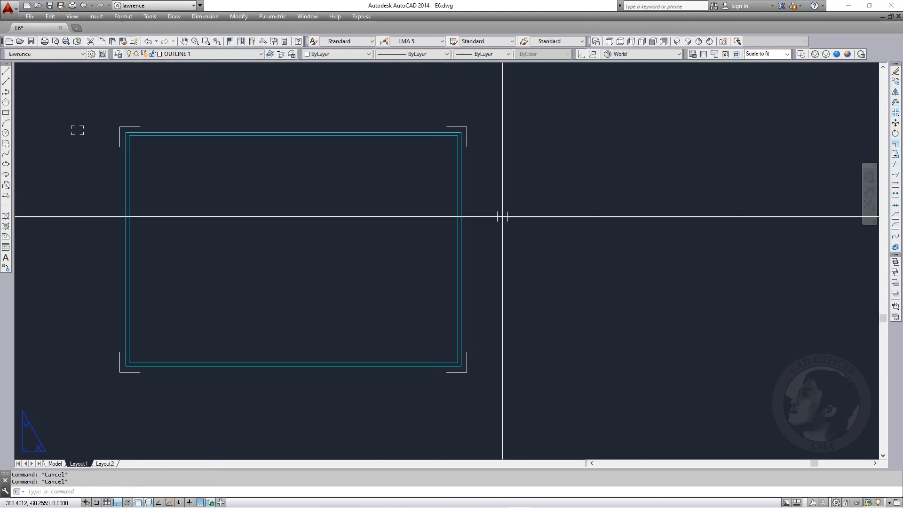
key("Return")
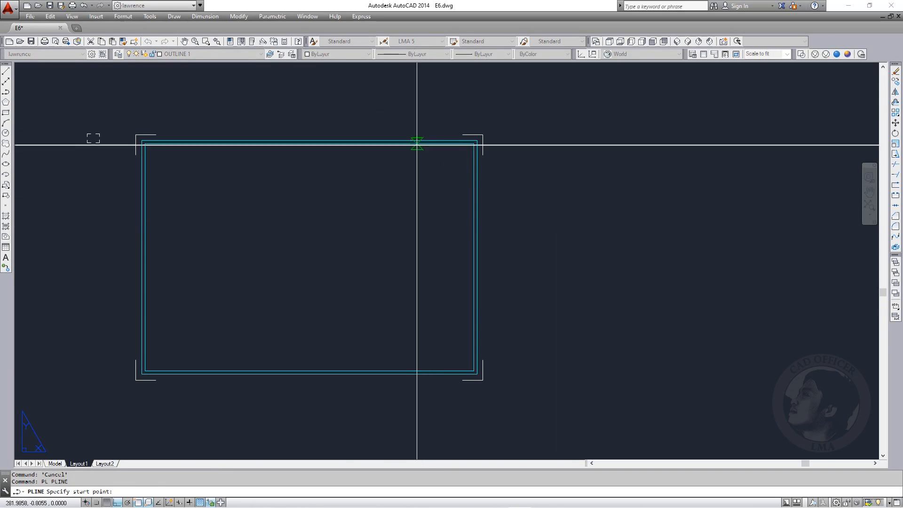
left_click(417, 145)
middle_click_drag(419, 343, 538, 343)
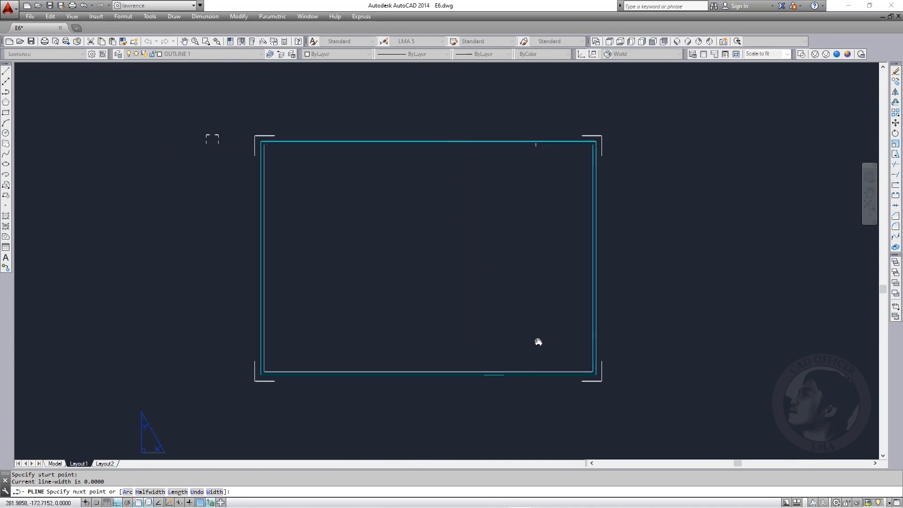
left_click(535, 371)
key("Escape")
key("Escape")
key("Escape")
Match the vertical divider's properties to those of the inner border rectangle
type("ma")
key("Return")
left_click(595, 297)
left_click(551, 288)
left_click(529, 283)
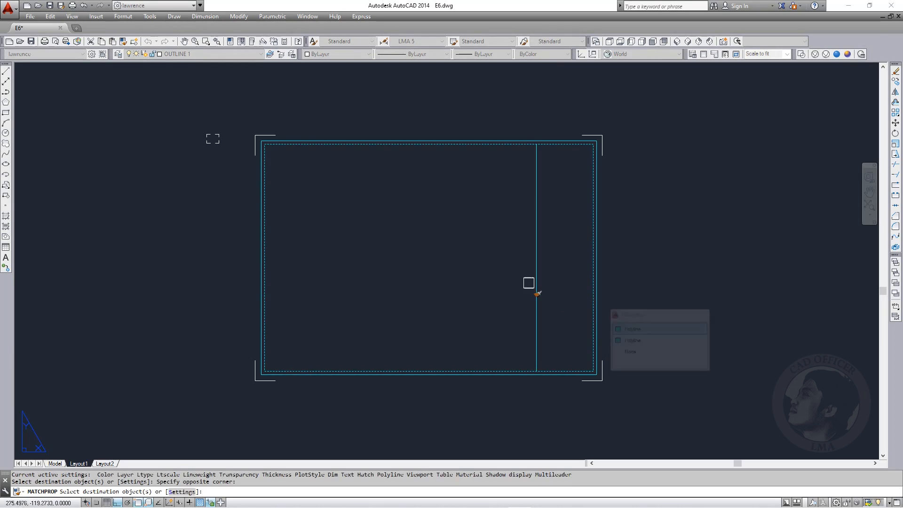
key("Escape")
Move the vertical divider slightly to the left to widen the title column
type("m")
key("Return")
left_click(517, 305)
left_click(514, 307)
key("Escape")
key("Escape")
mouse_move(564, 302)
middle_mouse_down()
mouse_move(584, 318)
mouse_move(545, 319)
middle_mouse_up()
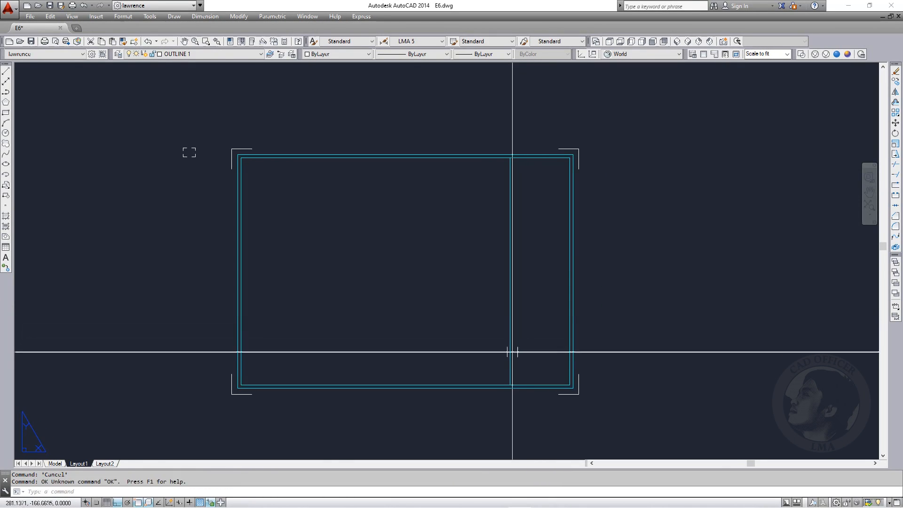
Draw a horizontal polyline across the title column near its lower end
type("pl")
key("Return")
left_click(511, 365)
key("Escape")
key("Escape")
Copy the horizontal line upward five times at varying spacings to divide the title column into rows
scroll(549, 369, "up", 2)
type("o")
key("Return")
left_click(523, 356)
key("Return")
left_click(590, 359)
left_click(593, 337)
left_click(607, 298)
scroll(608, 287, "down", 2)
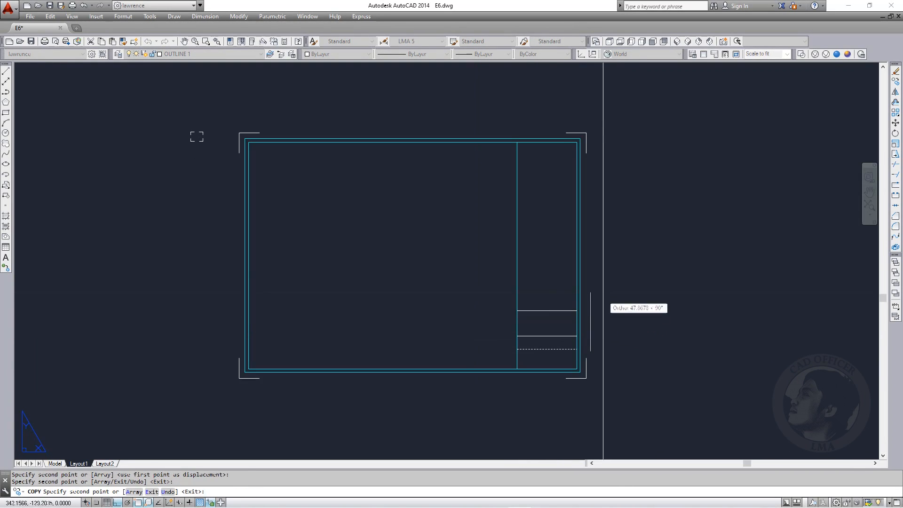
left_click(600, 263)
left_click(603, 209)
left_click(593, 181)
key("Escape")
Match the title column's horizontal lines to the cyan border's properties
middle_click_drag(614, 280, 588, 286)
key("Escape")
key("Escape")
type("ma")
key("Return")
left_click(530, 376)
left_click(522, 367)
left_click(501, 158)
key("Escape")
key("Escape")
Assign all four corner marks around the border to the OUTLINE 3 layer
middle_click_drag(381, 276, 507, 259)
scroll(460, 252, "down", 6)
scroll(460, 246, "up", 6)
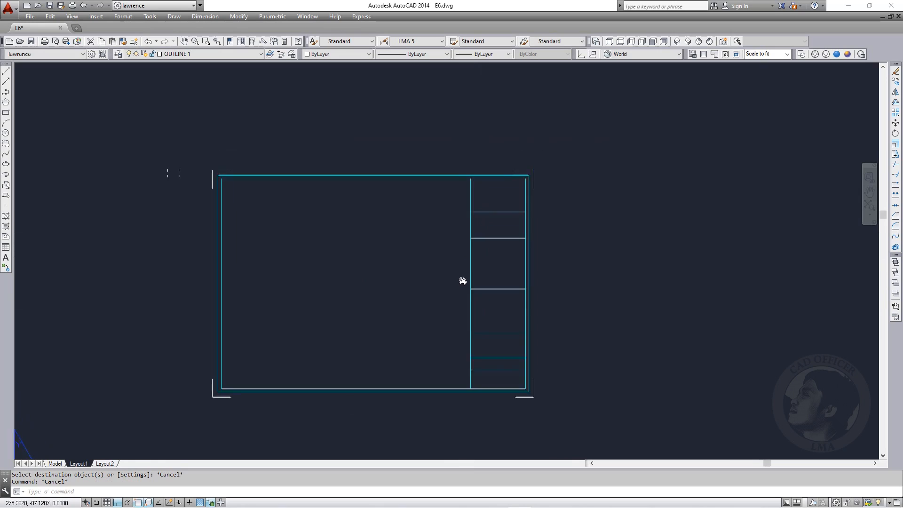
left_click(160, 161)
left_click(259, 242)
left_click(488, 135)
left_click(558, 209)
middle_click_drag(333, 395, 345, 296)
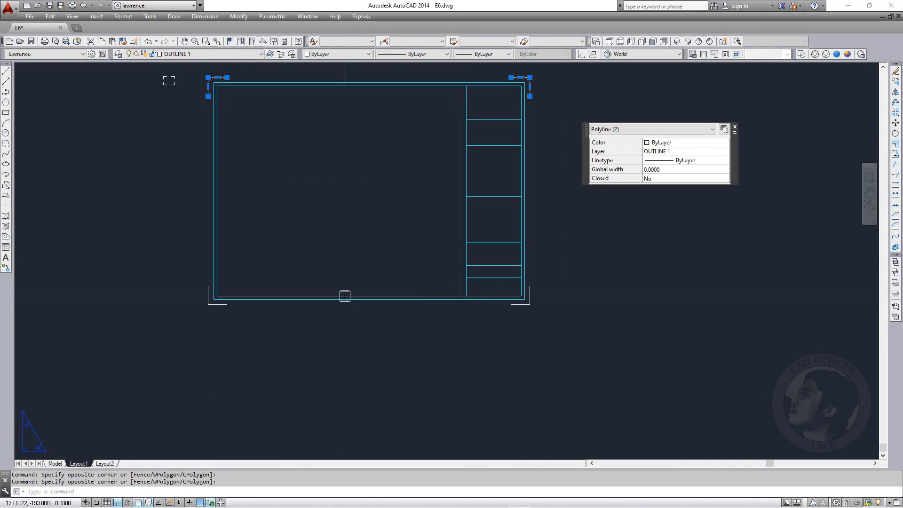
left_click(181, 269)
left_click(282, 340)
middle_click_drag(319, 348, 147, 333)
left_click(175, 253)
left_click(277, 290)
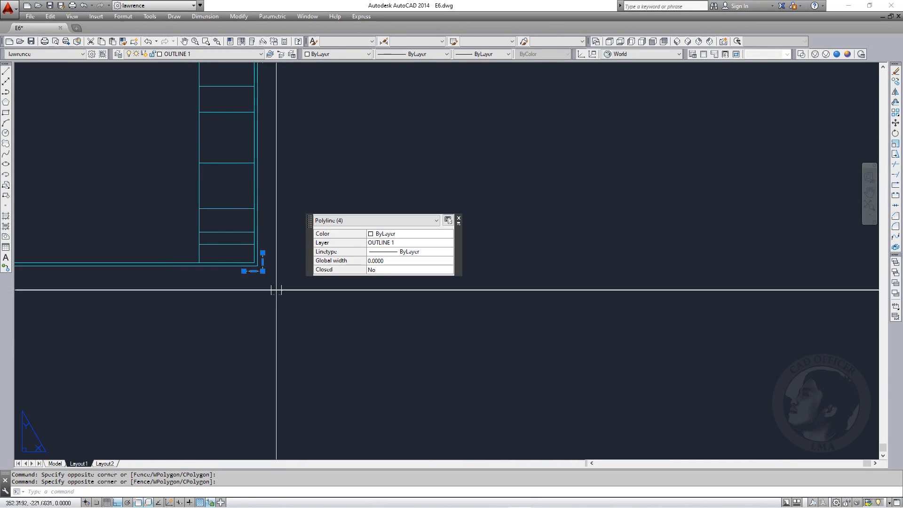
left_click(210, 53)
left_click(190, 126)
middle_click_drag(323, 360, 554, 391)
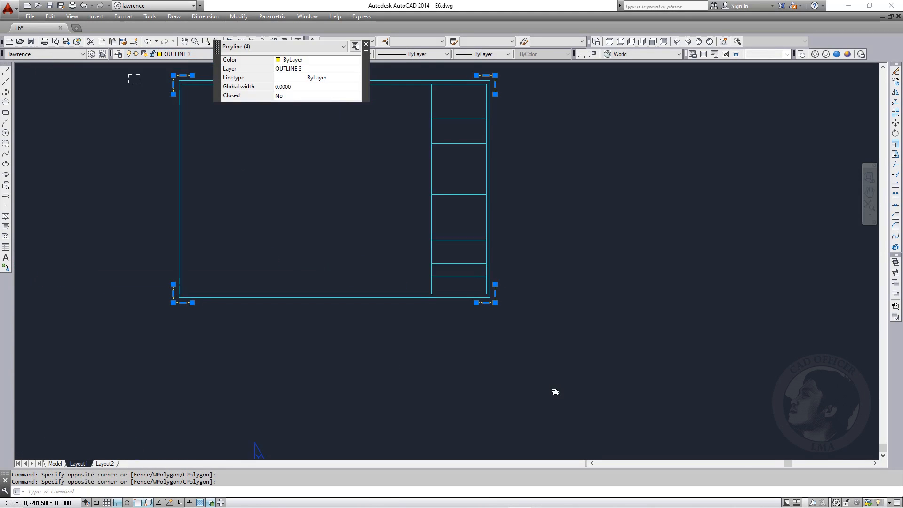
key("Escape")
key("Escape")
Create a rectangular viewport covering most of the drawing area beside the title column
scroll(554, 386, "down", 2)
middle_click_drag(549, 308, 566, 323)
scroll(435, 314, "up", 2)
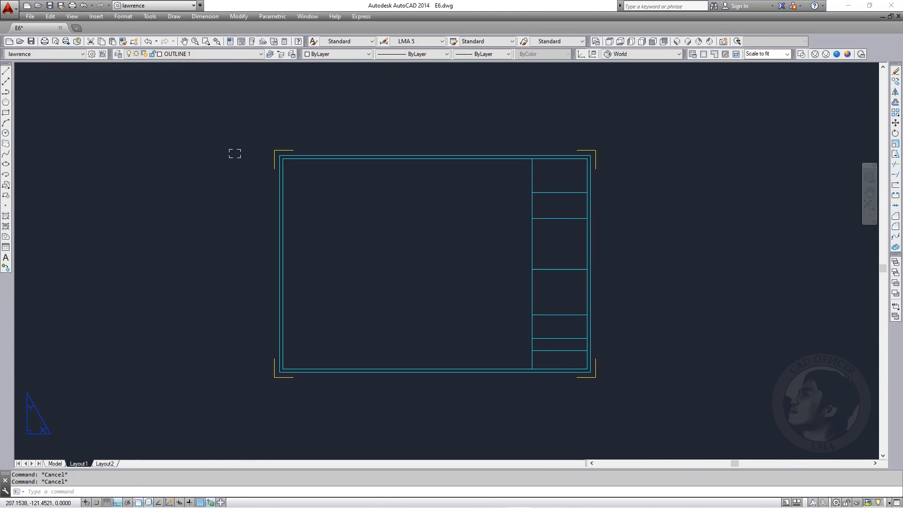
left_click(703, 54)
left_click(286, 163)
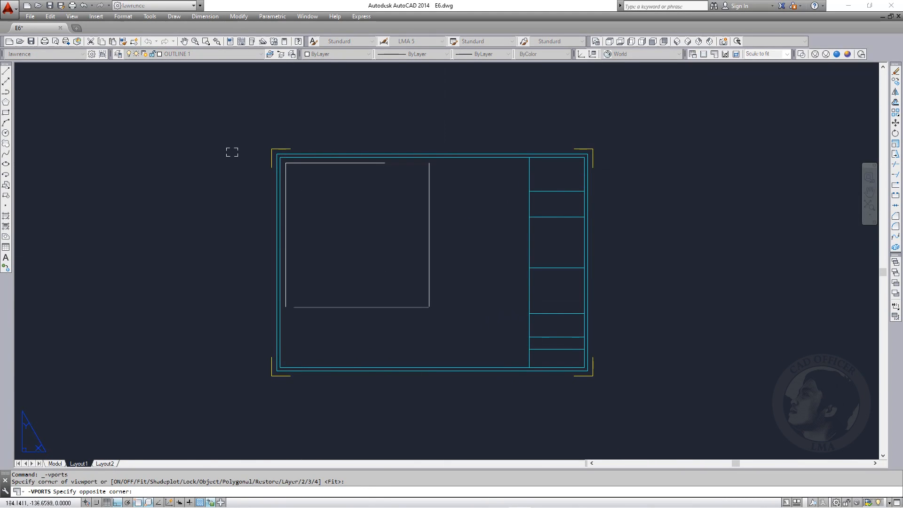
left_click(503, 361)
Activate the viewport, set it to Top view with 2D Wireframe style, and frame the three dimensioned bracket views
double_click(490, 349)
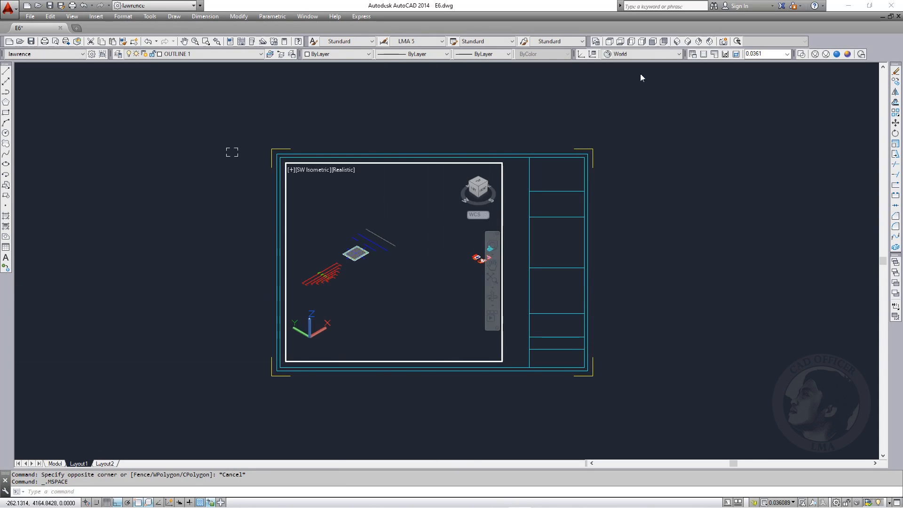
left_click(610, 42)
left_click(801, 55)
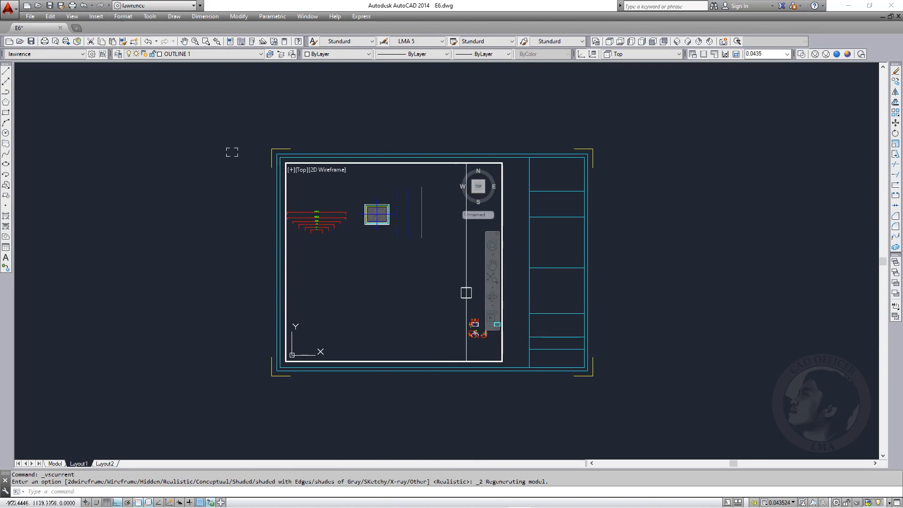
scroll(400, 284, "up", 10)
middle_click_drag(331, 278, 392, 314)
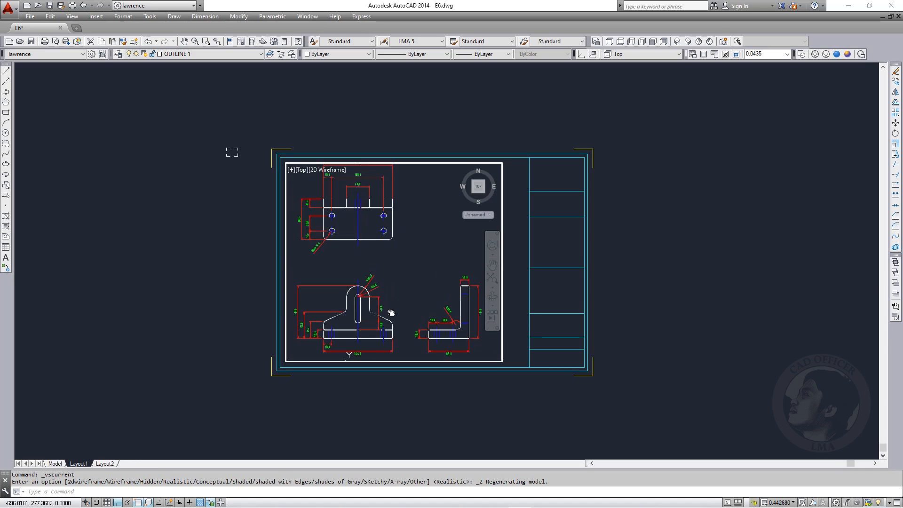
Try viewport scales of 1:2 and 1:2.5 for the bracket views, and return to paper space
left_click(763, 55)
type("1:2")
key("Return")
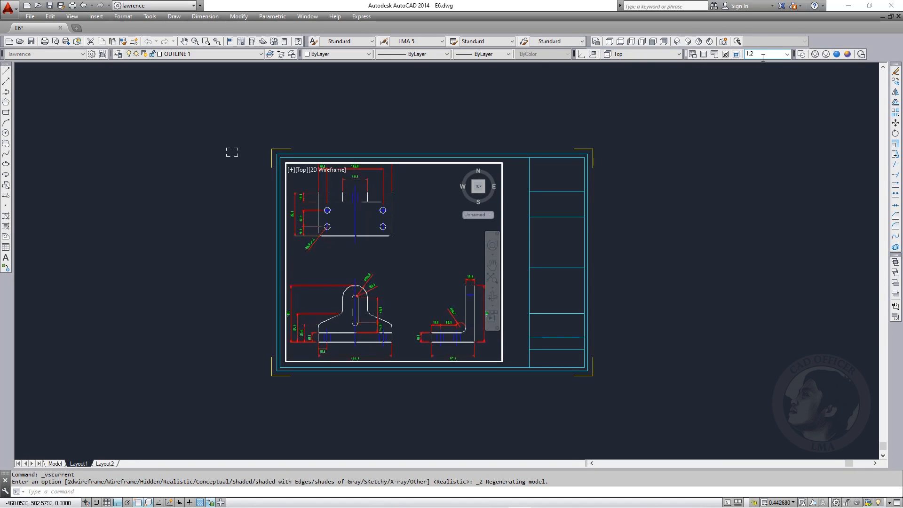
key("Return")
middle_click_drag(414, 291, 414, 299)
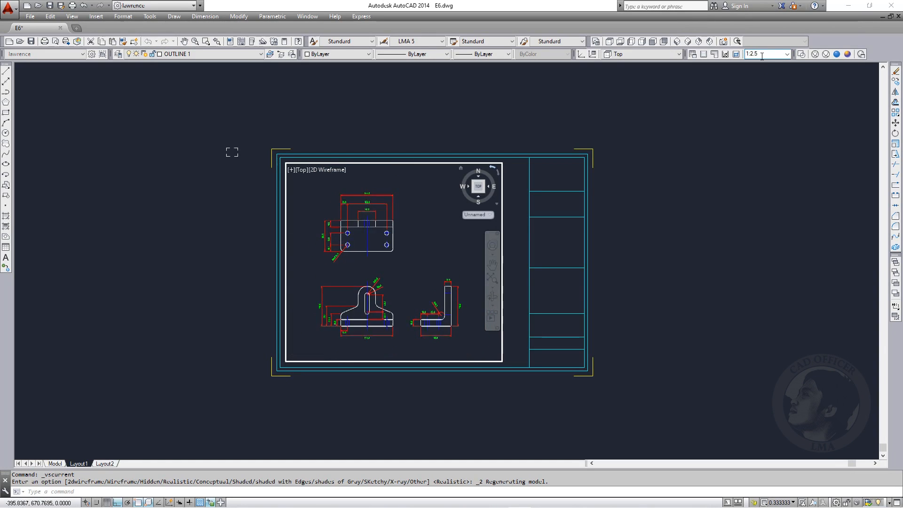
key("Return")
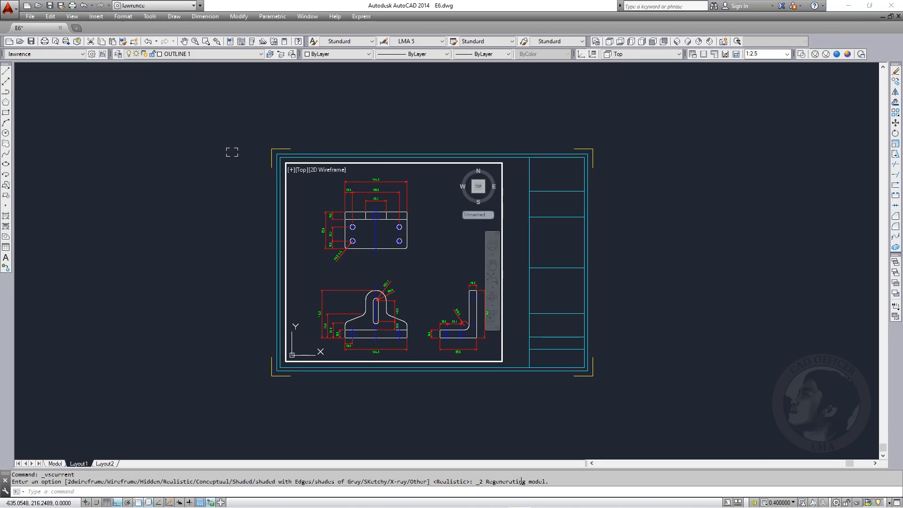
double_click(591, 420)
Reposition the three bracket views inside the viewport to centre them
scroll(494, 367, "up", 2)
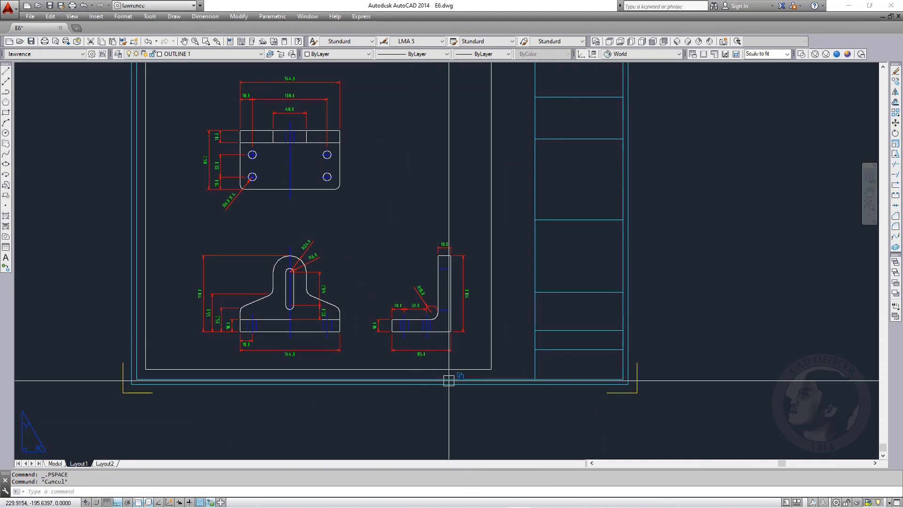
double_click(364, 261)
middle_click_drag(368, 259, 345, 258)
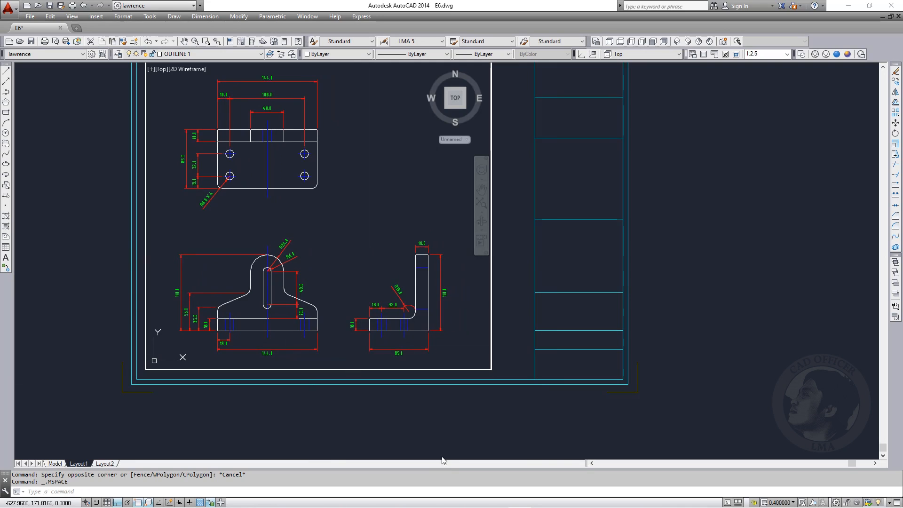
double_click(460, 438)
key("Escape")
scroll(461, 417, "down", 2)
scroll(402, 308, "up", 2)
double_click(393, 313)
middle_click_drag(392, 314, 396, 309)
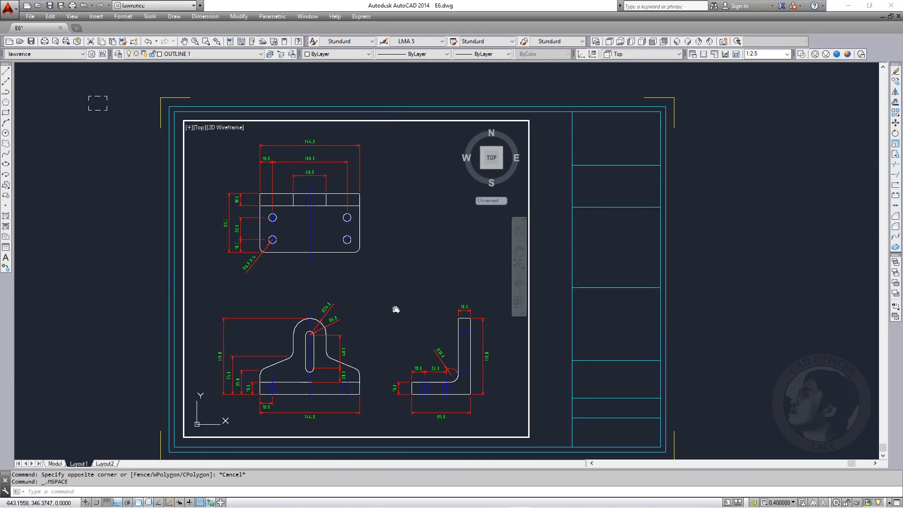
Zoom the viewport to a window around the three dimensioned views, adjust their position, and return to paper space
type("z")
key("space")
left_click(206, 135)
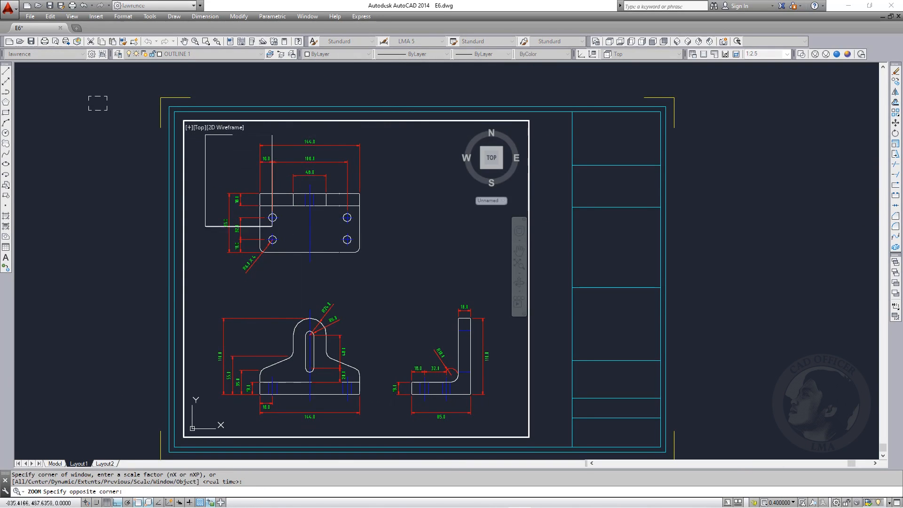
left_click(494, 433)
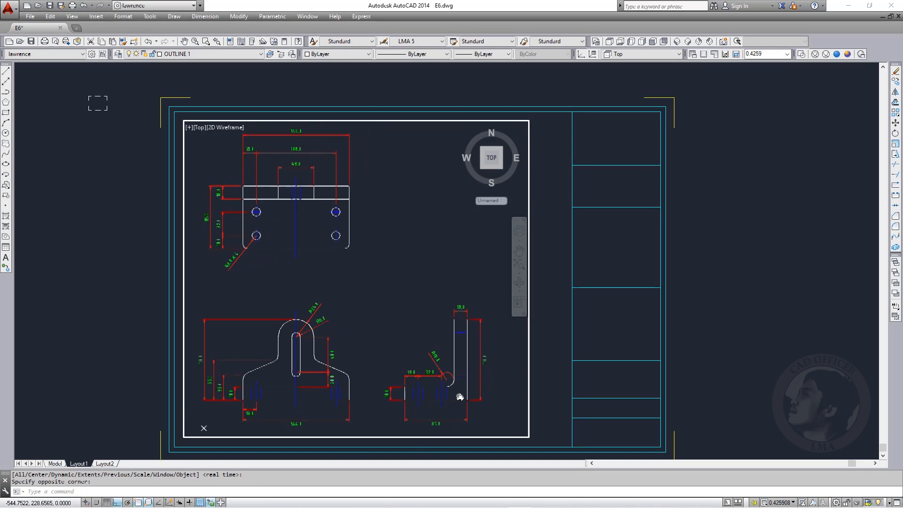
middle_click_drag(462, 400, 462, 392)
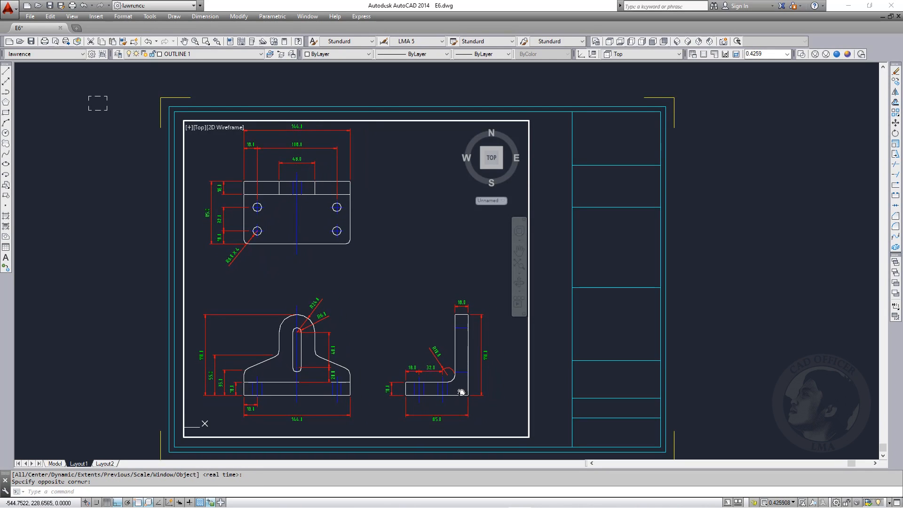
double_click(670, 320)
key("Escape")
Assign the viewport frame to the Defpoints layer and give it a dark grey colour
middle_click_drag(567, 336, 567, 317)
left_click(528, 320)
left_click(226, 55)
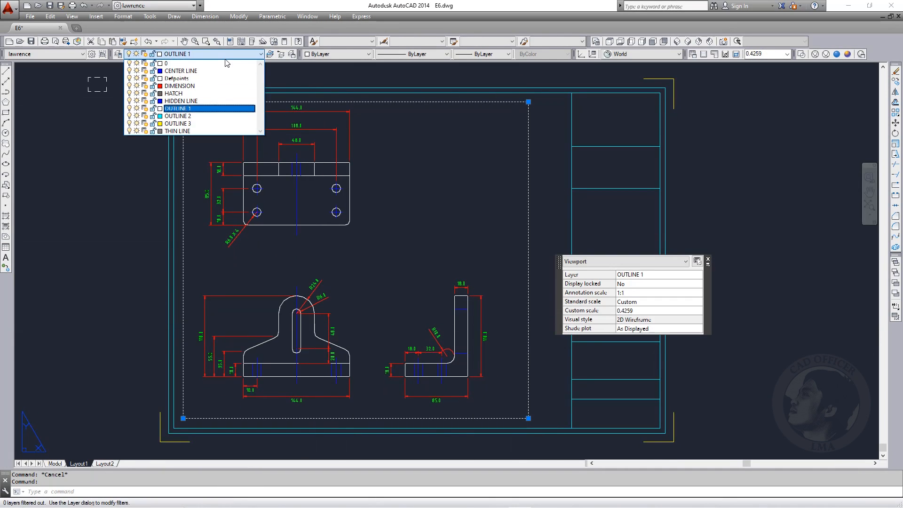
left_click(182, 79)
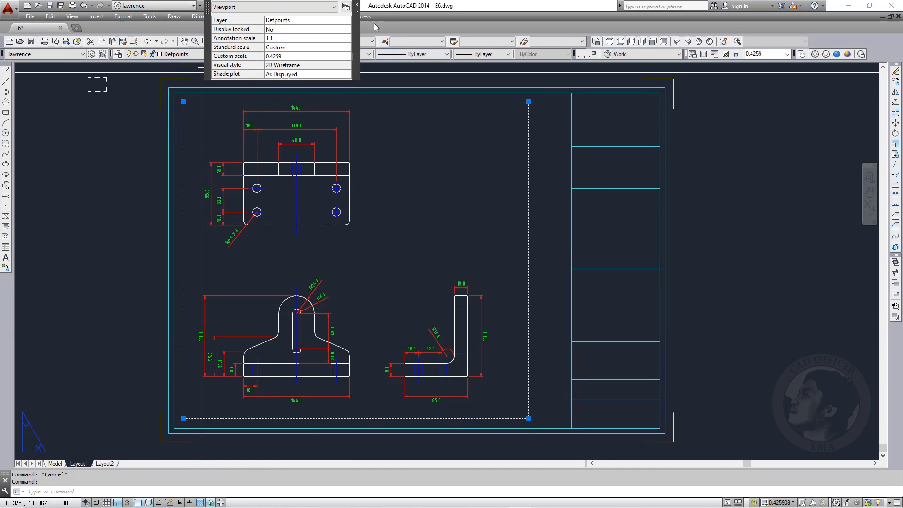
left_click(356, 6)
left_click(339, 54)
left_click(325, 123)
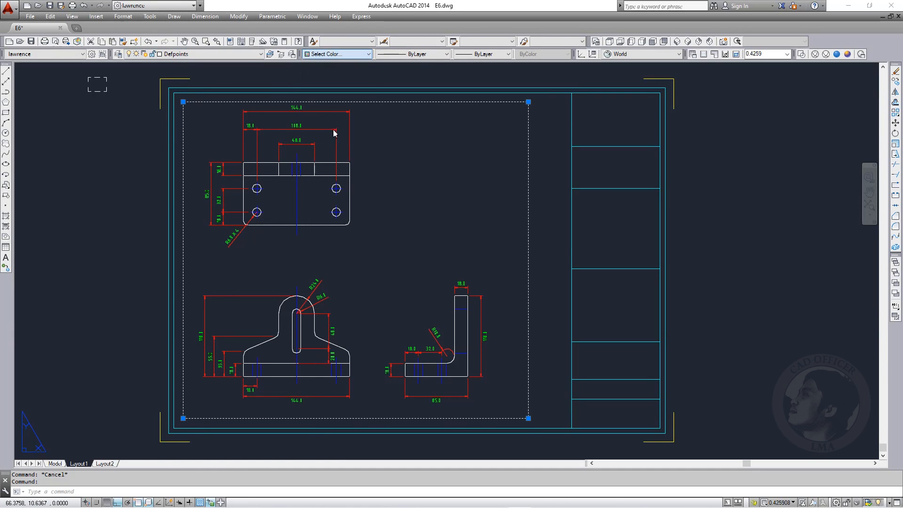
left_click(220, 308)
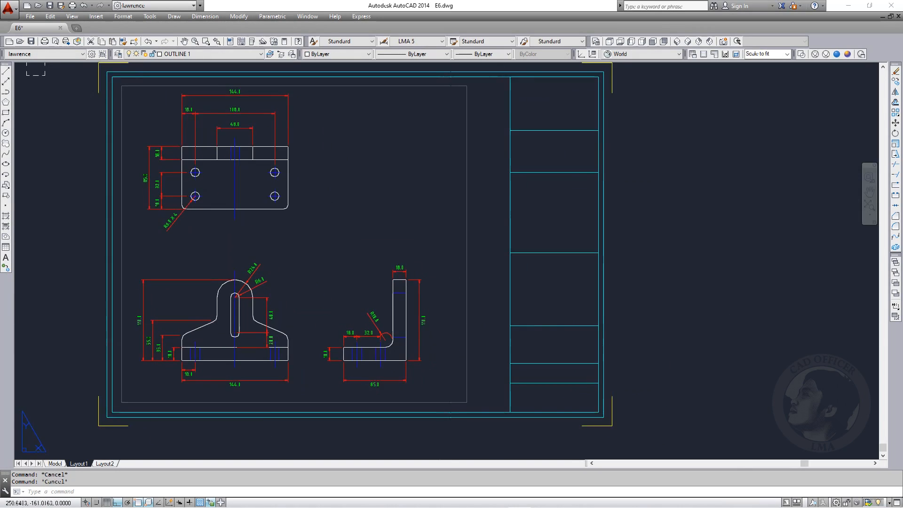
Narrow the viewport by stretching its lower-right corner inward toward the side view
middle_click_drag(456, 366, 457, 361)
left_click(468, 376)
left_click(468, 398)
left_click(443, 397)
key("Escape")
middle_click_drag(447, 395, 398, 365)
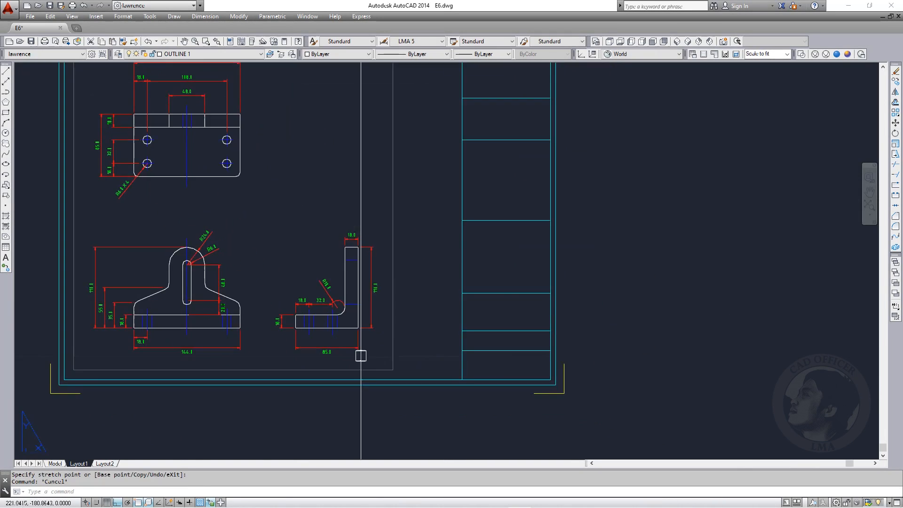
key("Escape")
Copy the viewport horizontally to the empty space right of the sheet border
scroll(397, 368, "down", 2)
left_click(393, 344)
key("space")
left_click(291, 416)
left_click(618, 416)
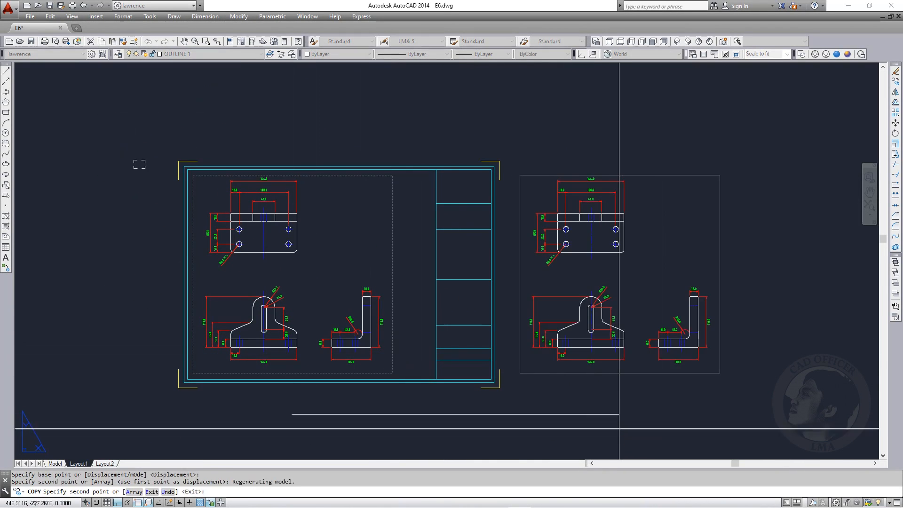
key("Escape")
key("Escape")
Set the copied viewport to SW Isometric, frame the solid bracket in it, and return to paper space
middle_click_drag(635, 292, 557, 289)
double_click(564, 234)
middle_click_drag(565, 233, 541, 251)
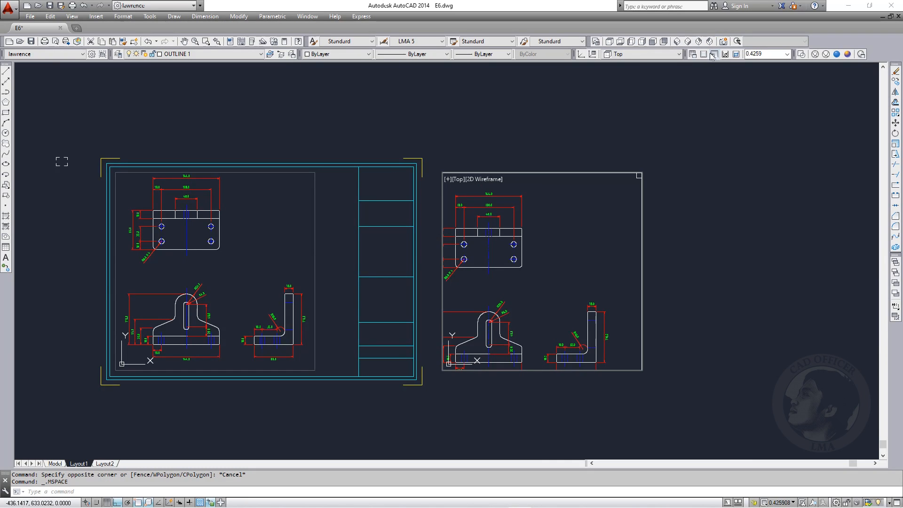
left_click(677, 42)
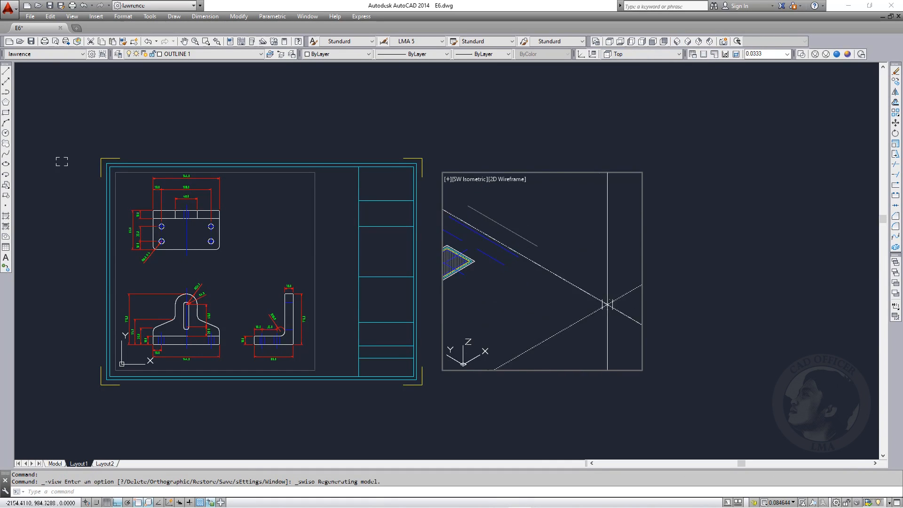
middle_click_drag(591, 268, 510, 234)
scroll(559, 278, "down", 2)
double_click(686, 272)
Stretch the copied viewport's lower and right edges inward so its frame fits closely around the isometric bracket
type("s")
left_click(660, 389)
left_click(435, 353)
key("space")
left_click(725, 377)
left_click(726, 288)
type("s")
left_click(661, 299)
key("Escape")
key("Escape")
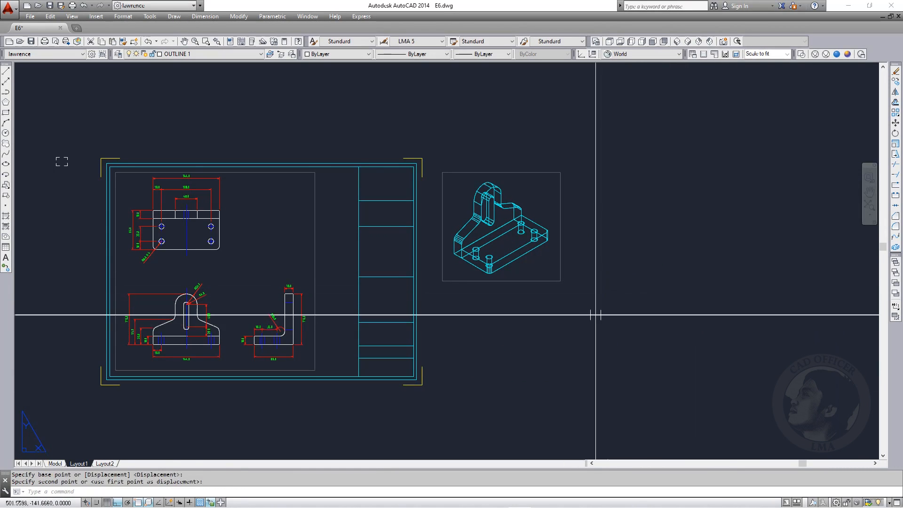
Move the isometric viewport into the sheet's empty area above the side view, then nudge it slightly down
scroll(615, 318, "down", 2)
key("space")
left_click(677, 410)
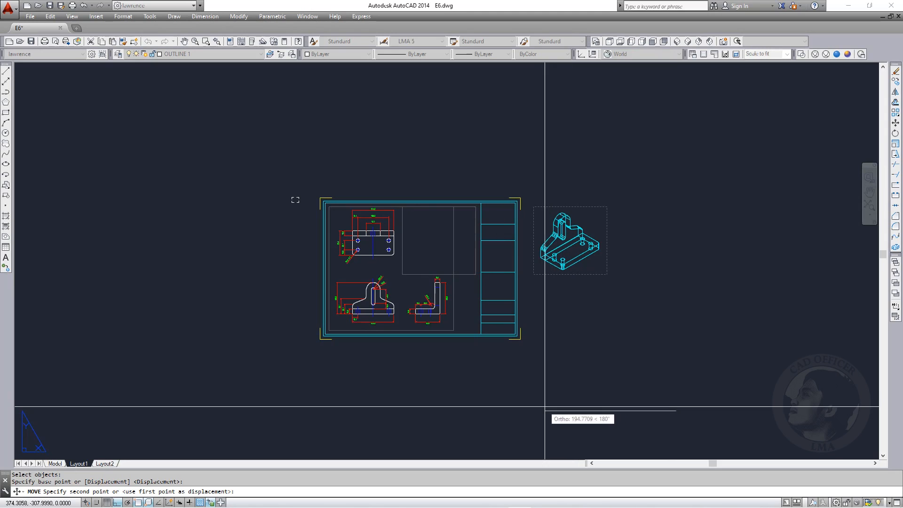
left_click(545, 407)
key("Escape")
scroll(465, 223, "up", 2)
middle_click_drag(465, 223, 490, 247)
key("Escape")
left_click(507, 204)
left_click(517, 203)
left_click(517, 211)
key("Escape")
key("Escape")
middle_click_drag(526, 322, 533, 297)
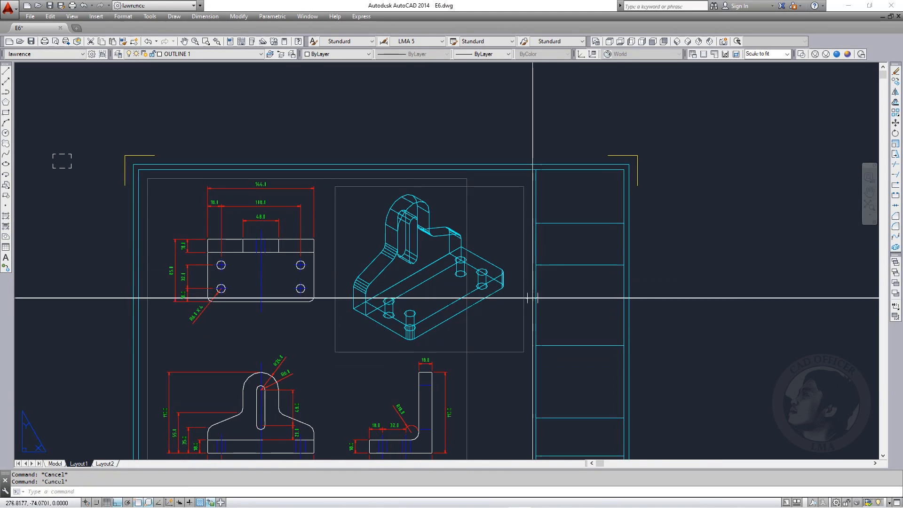
Frame the bracket with a zoom window inside the isometric viewport and return to paper space
double_click(505, 337)
type("z")
key("Return")
left_click(383, 213)
left_click(512, 336)
double_click(716, 262)
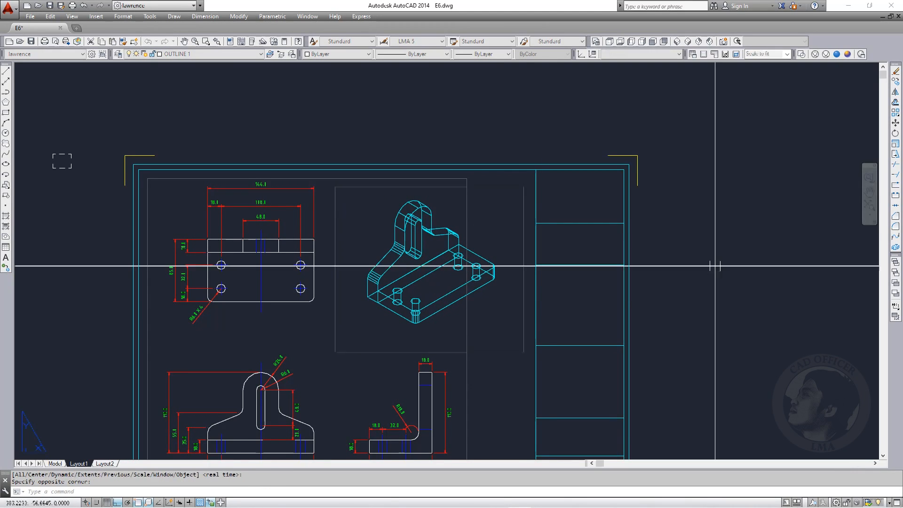
Stretch the isometric viewport's lower and right edges inward and set its visual style to Hidden
left_click(524, 352)
key("Escape")
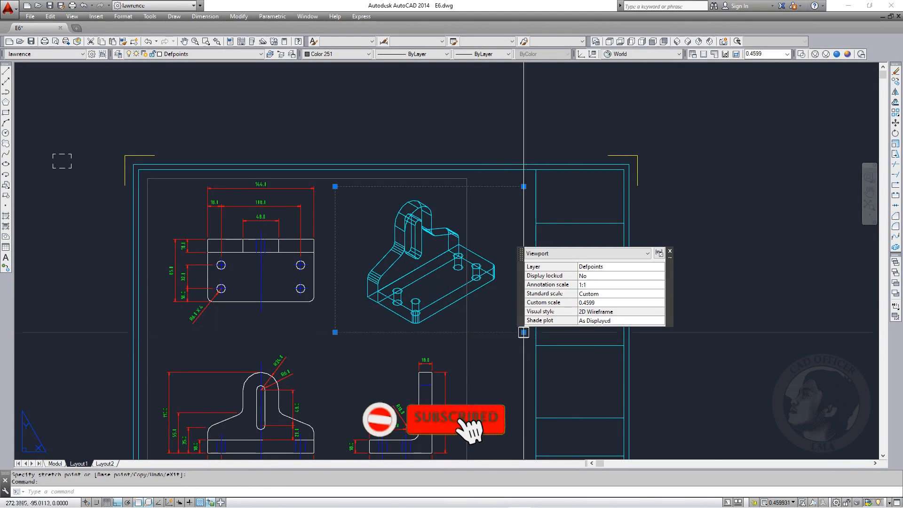
key("Escape")
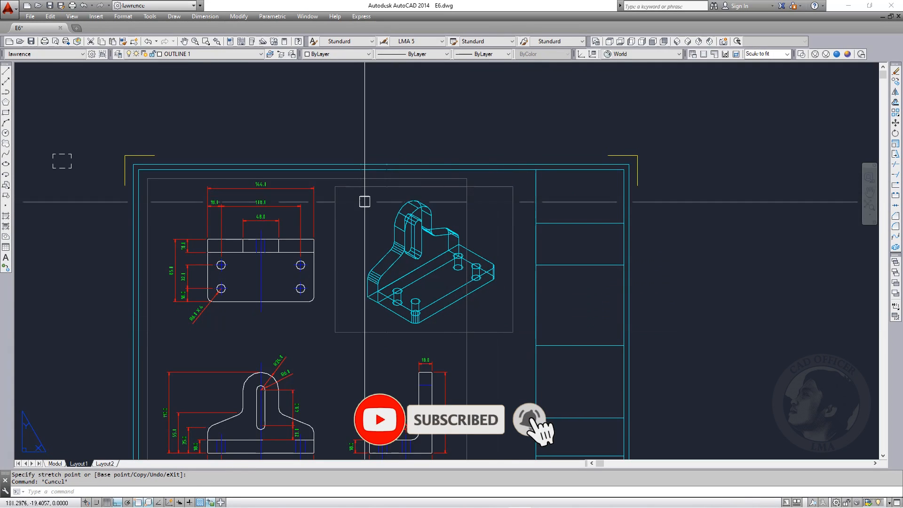
double_click(496, 239)
left_click(827, 54)
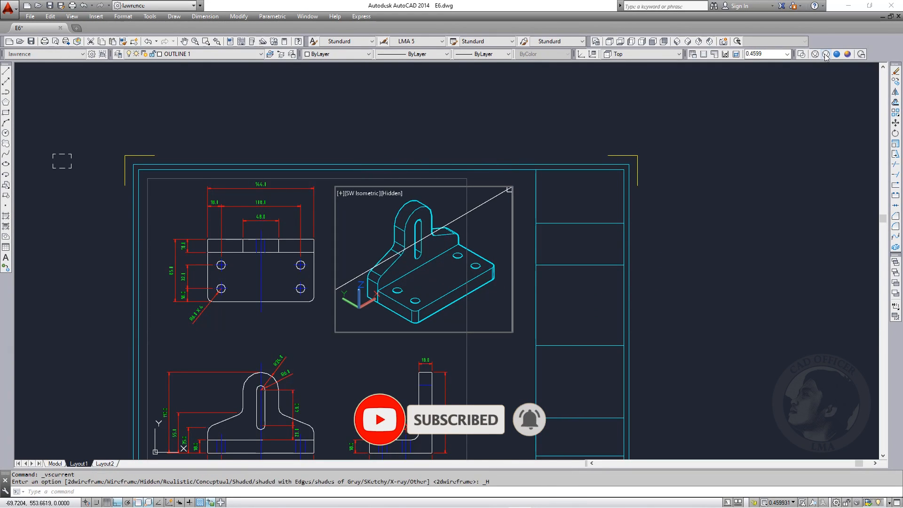
Go to model space and set the SW Isometric view of the bracket to the Conceptual visual style
left_click(55, 463)
key("Escape")
key("Escape")
middle_click_drag(687, 365, 670, 315)
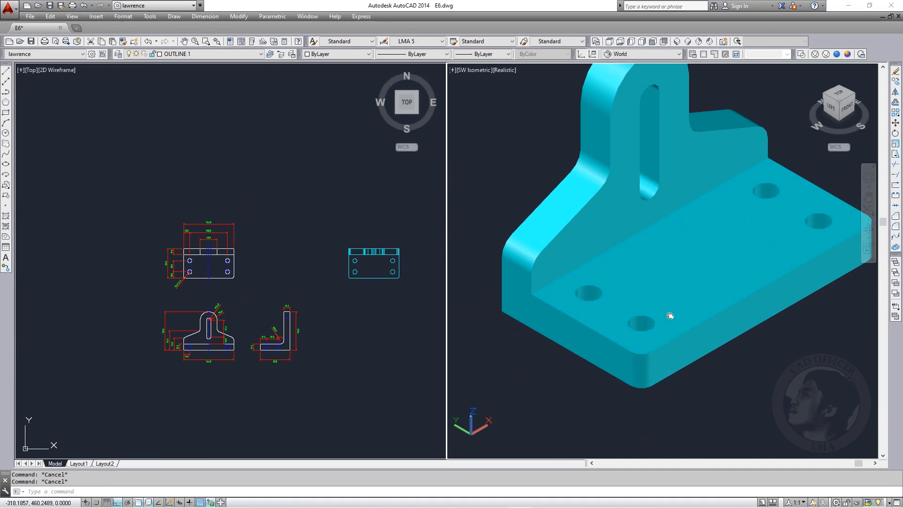
left_click(848, 54)
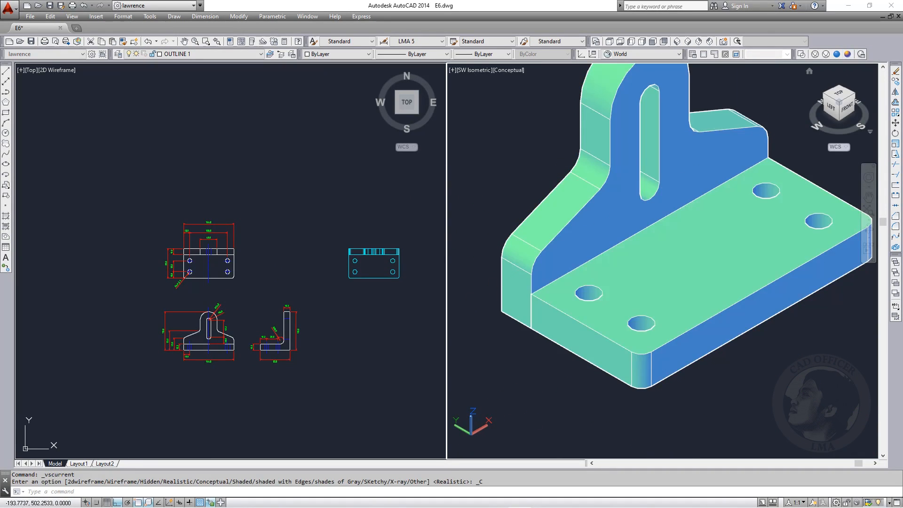
Union the bracket's base plate and upright into a single solid
type("ds")
key("Return")
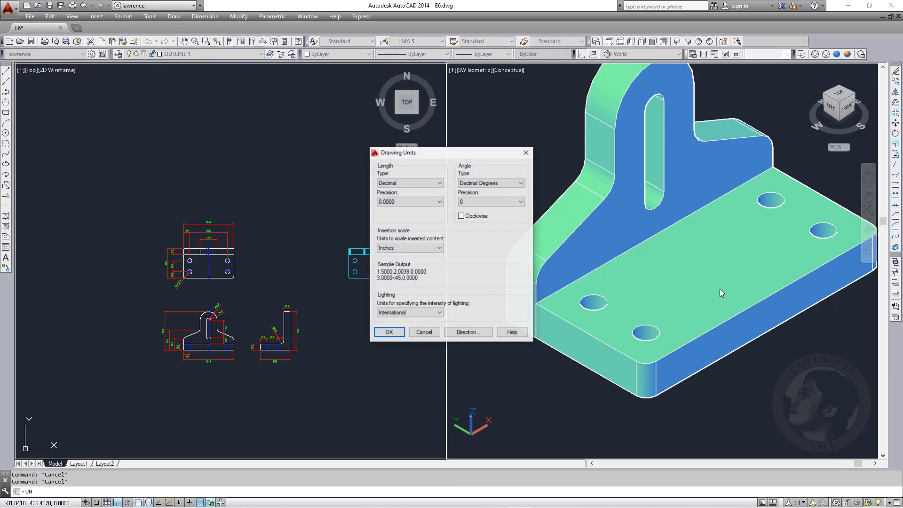
key("Return")
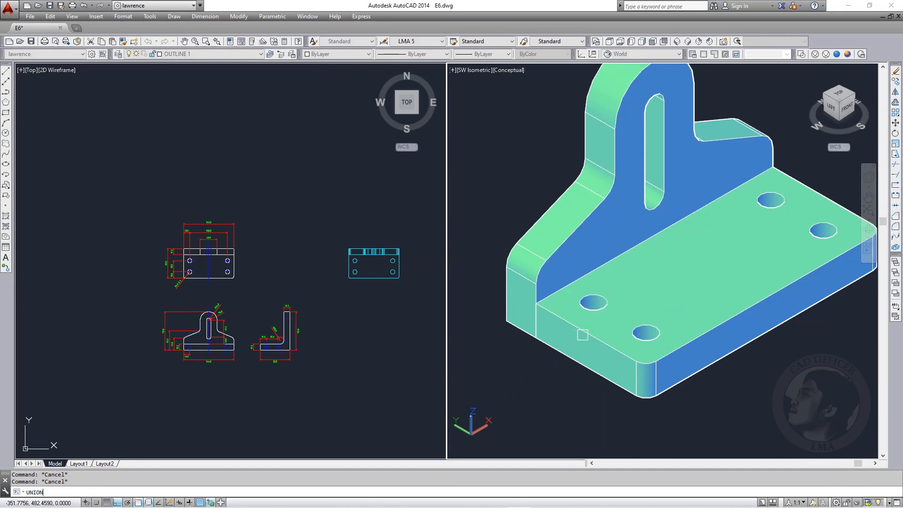
key("Return")
key("Return")
scroll(579, 221, "down", 3)
scroll(572, 226, "up", 2)
Fillet the inner edge between the upright and the base plate with a radius of 10
type("f")
key("Return")
type("R")
key("Return")
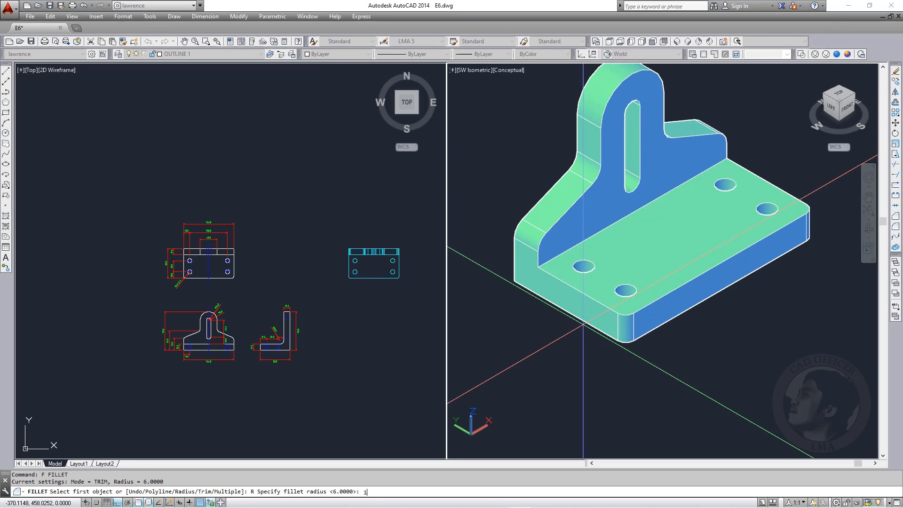
type("10")
key("Return")
left_click(604, 233)
key("Return")
key("Return")
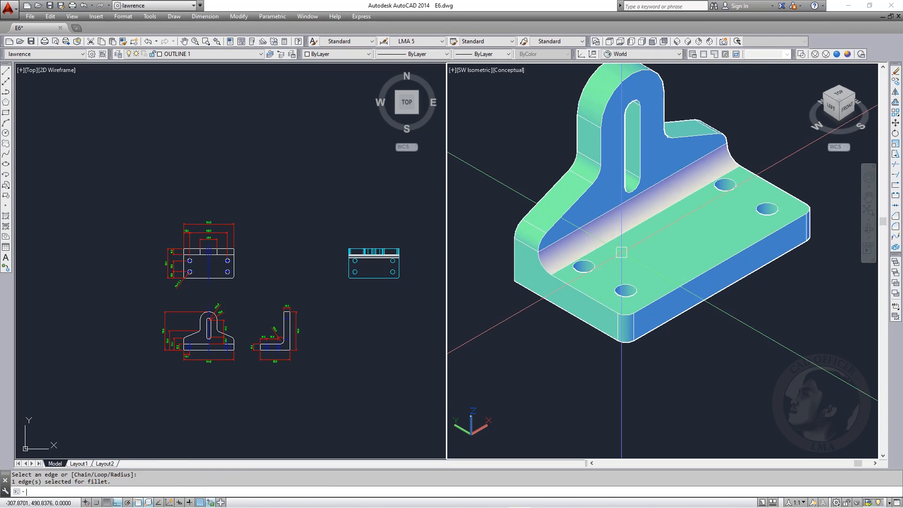
key("Escape")
Set the bracket solid's color to Cyan
middle_click_drag(608, 274, 603, 292)
left_click(634, 271)
left_click(337, 54)
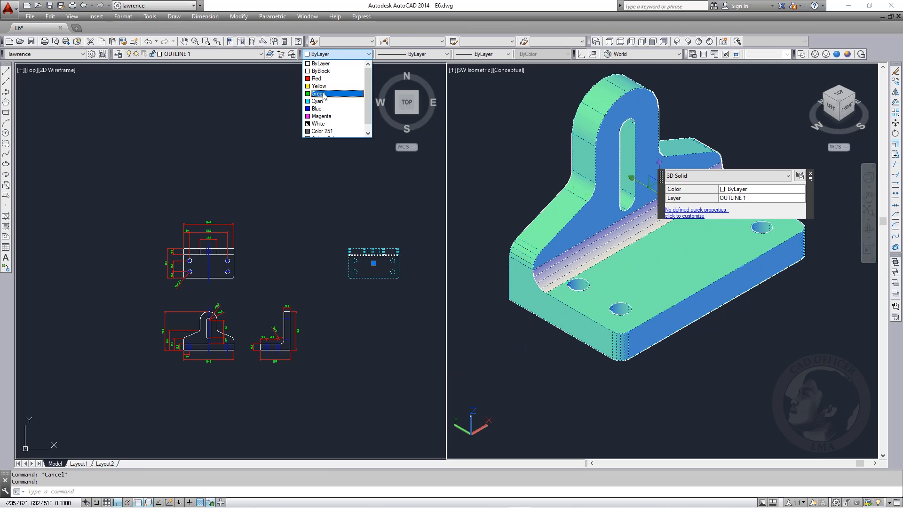
left_click(324, 94)
key("Escape")
Examine the side view's inner radius, the filleted solid and its appearance in the isometric viewport of Layout1
left_click(246, 329)
scroll(306, 370, "up", 3)
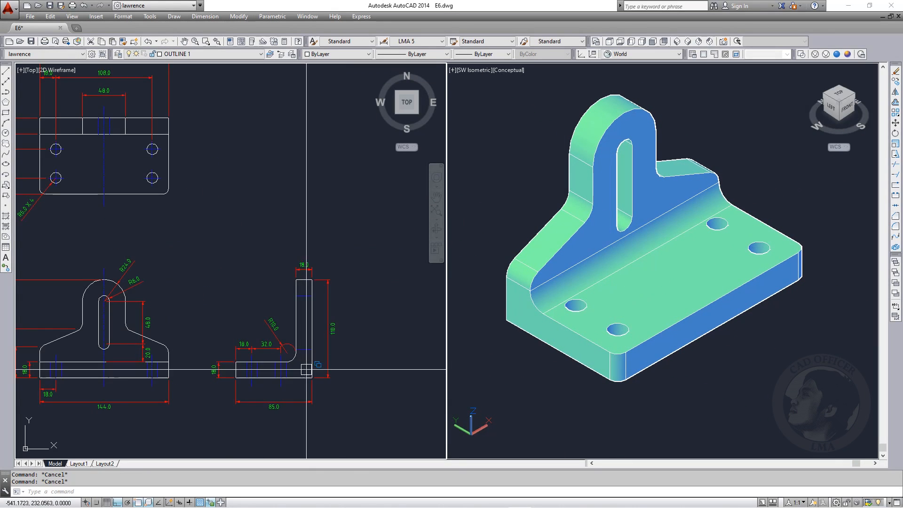
left_click(540, 363)
middle_click_drag(540, 363, 526, 379)
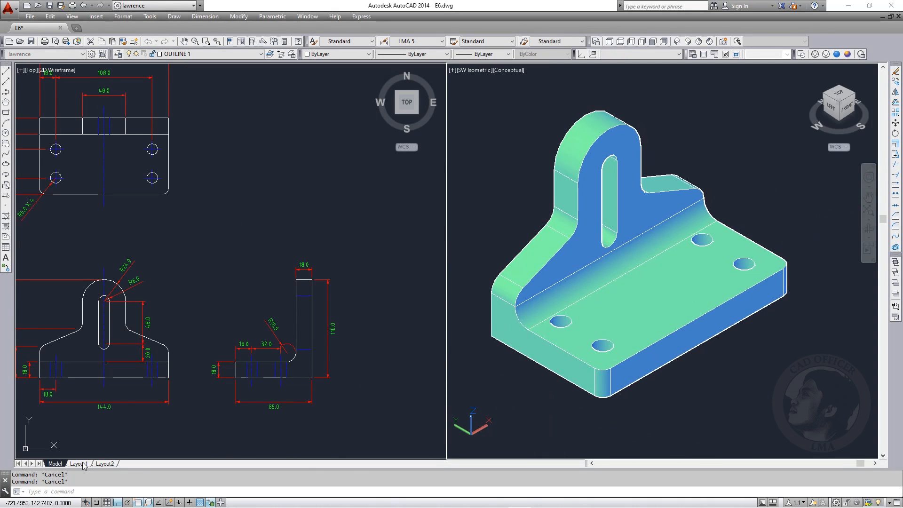
left_click(79, 464)
scroll(413, 361, "up", 4)
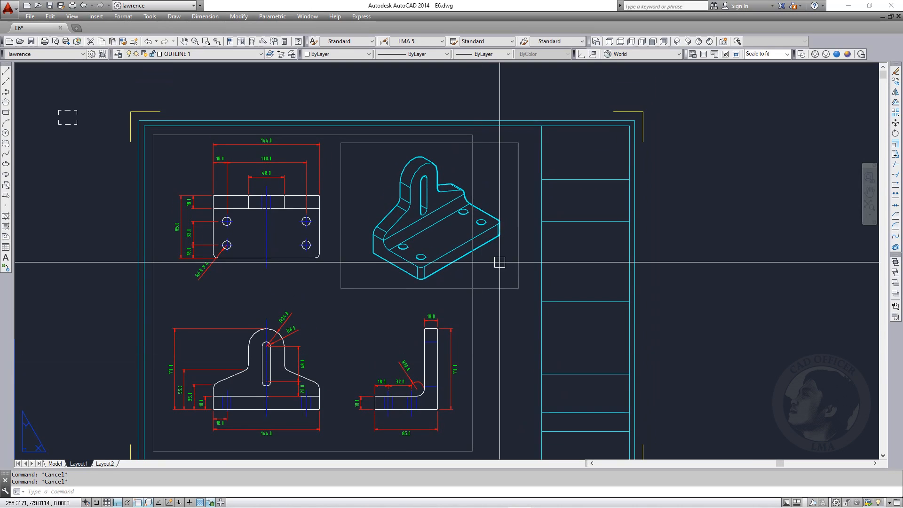
double_click(499, 262)
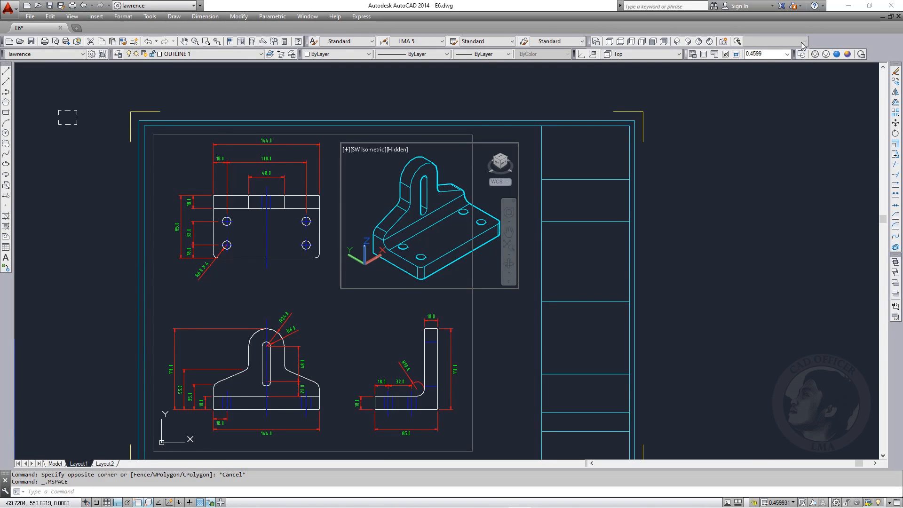
double_click(749, 203)
Recolor the bracket solid in model space so it displays white, and return to Layout1
left_click(55, 464)
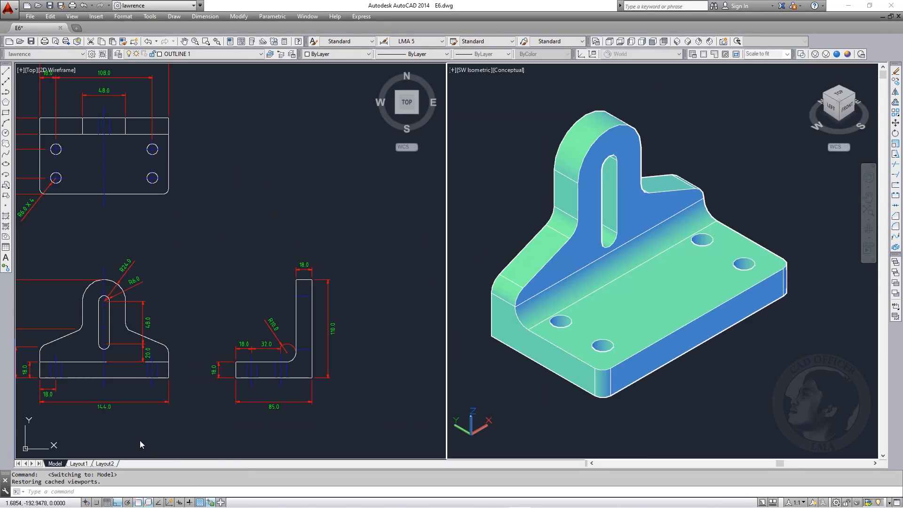
left_click(588, 221)
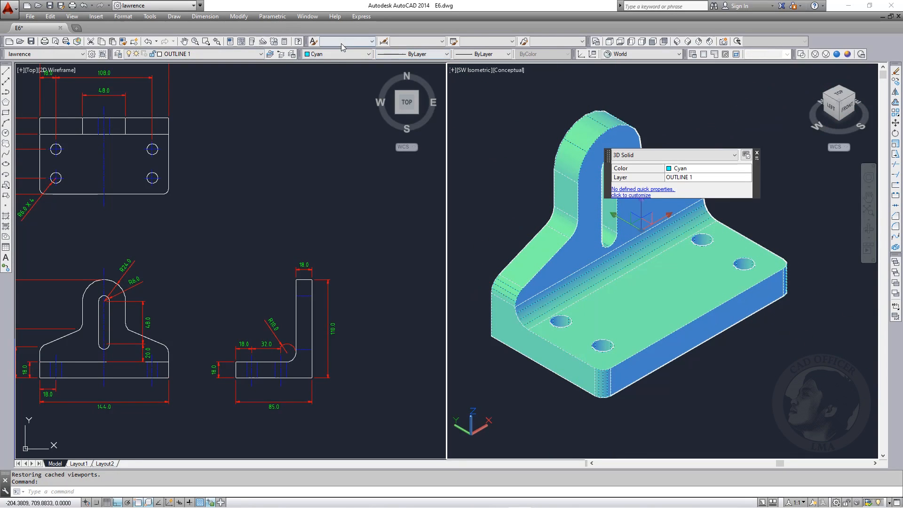
left_click(353, 54)
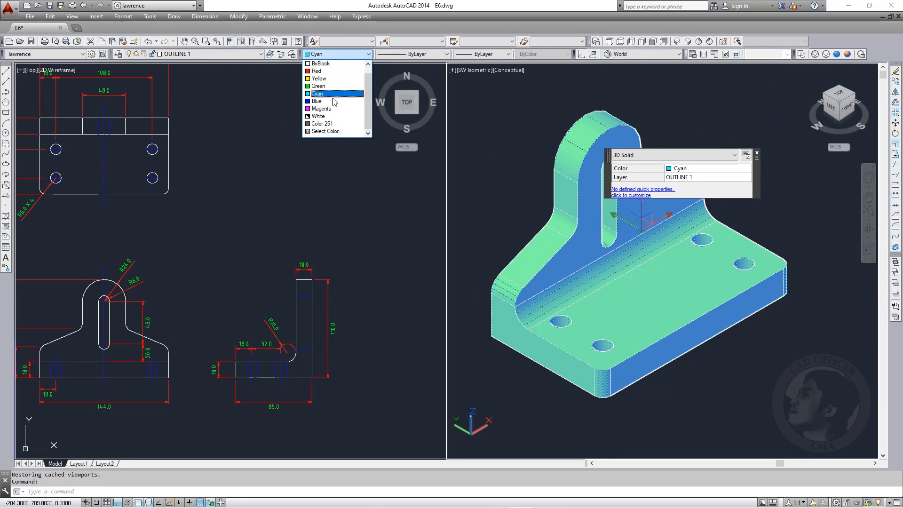
left_click(231, 56)
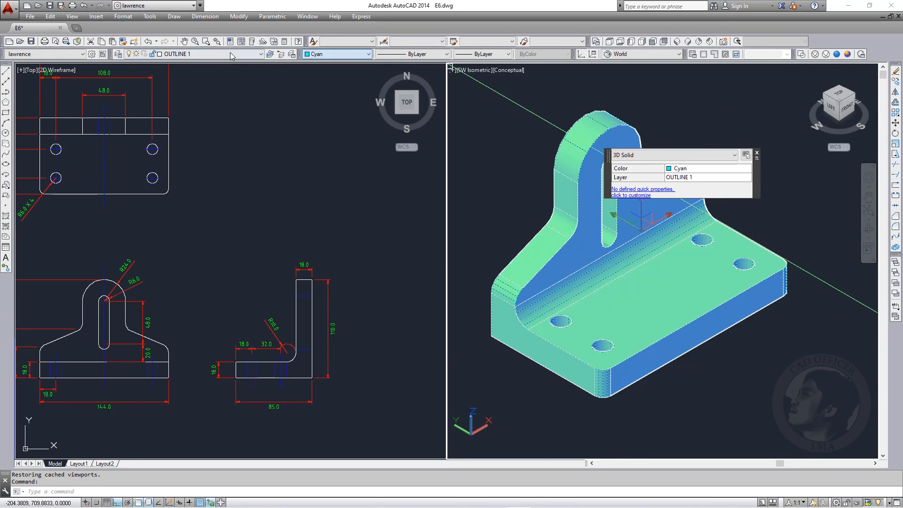
left_click(369, 54)
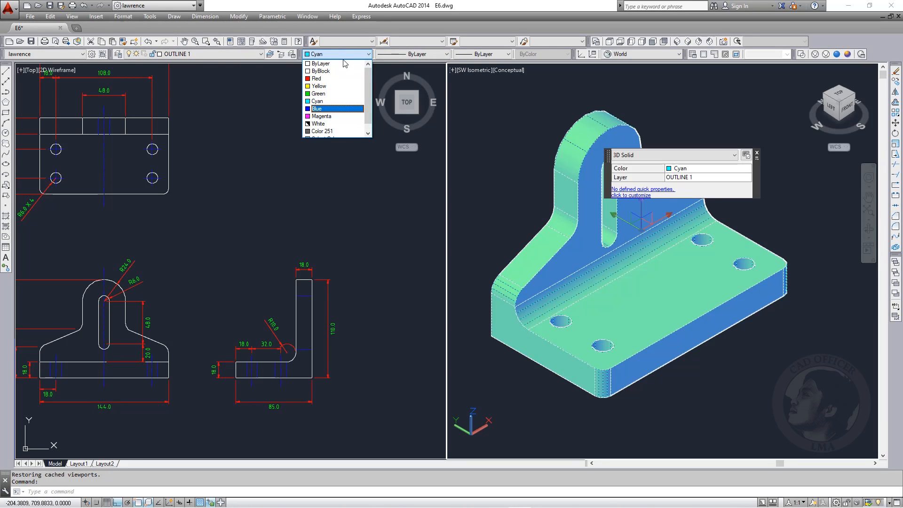
left_click(329, 71)
key("Escape")
key("Escape")
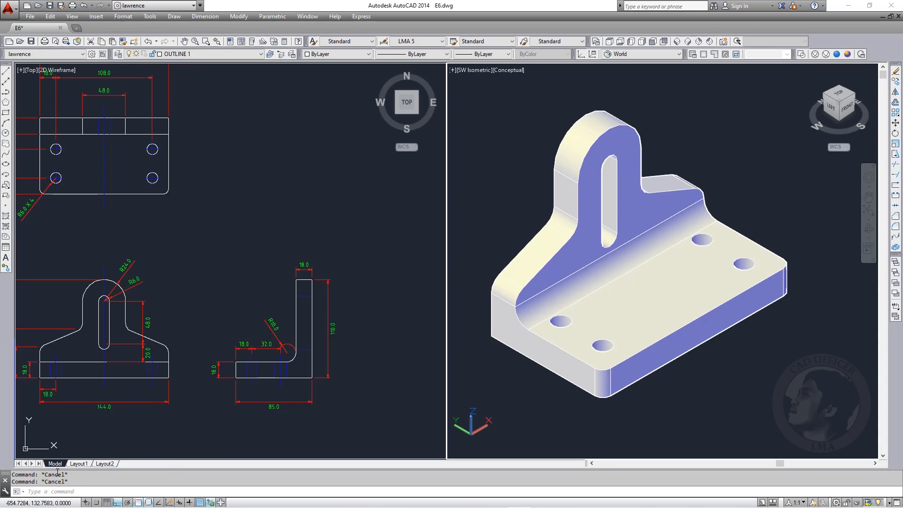
left_click(79, 464)
type("t")
key("Return")
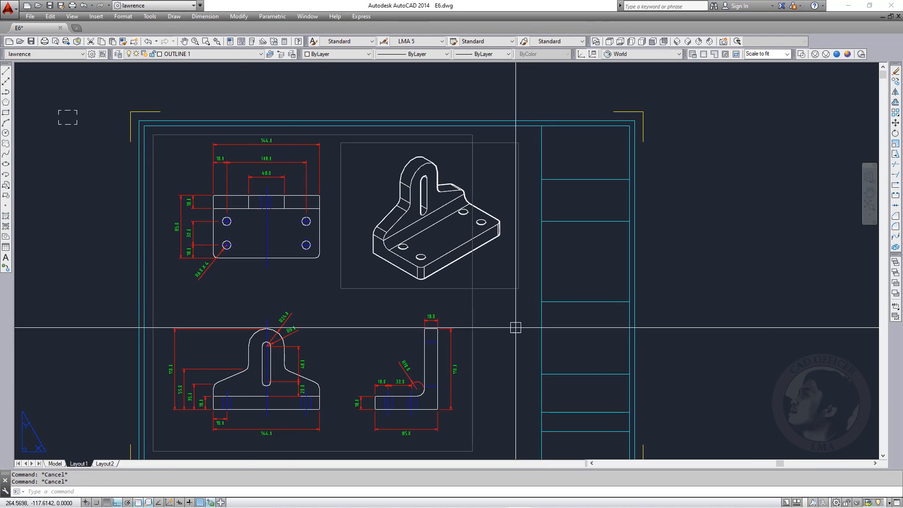
scroll(597, 303, "down", 3)
left_click(355, 378)
left_click(388, 391)
type("asdasd")
left_click(291, 401)
scroll(355, 379, "up", 8)
left_click(303, 333)
type("e")
key("Return")
key("Escape")
scroll(316, 326, "down", 2)
key("Escape")
scroll(316, 326, "down", 6)
Place a horizontal linear dimension about 34.7 wide in the empty space below the sheet
type("dli")
key("Return")
left_click(298, 333)
left_click(335, 333)
left_click(316, 343)
Put the dimension below the sheet on the DIMENSION layer, try style LMA 10 on it, and set it back to LMA 5
left_click(317, 342)
left_click(218, 55)
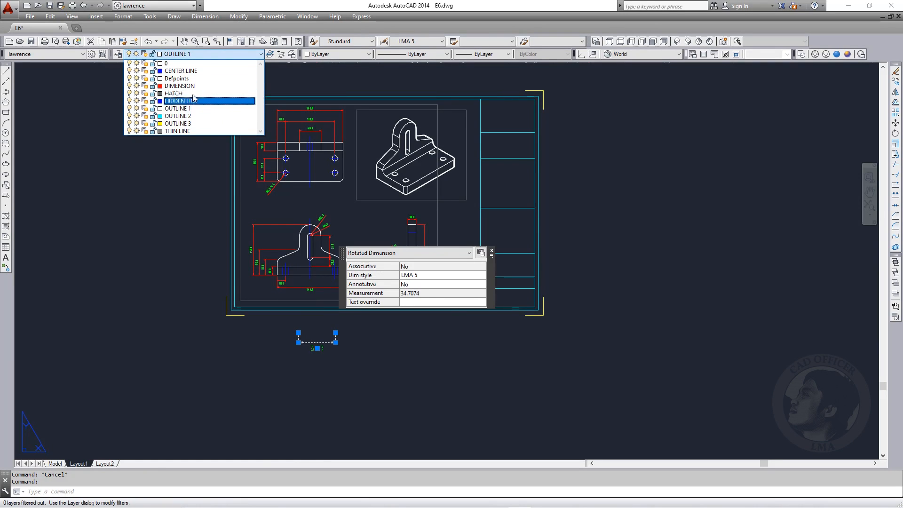
left_click(189, 87)
left_click(371, 5)
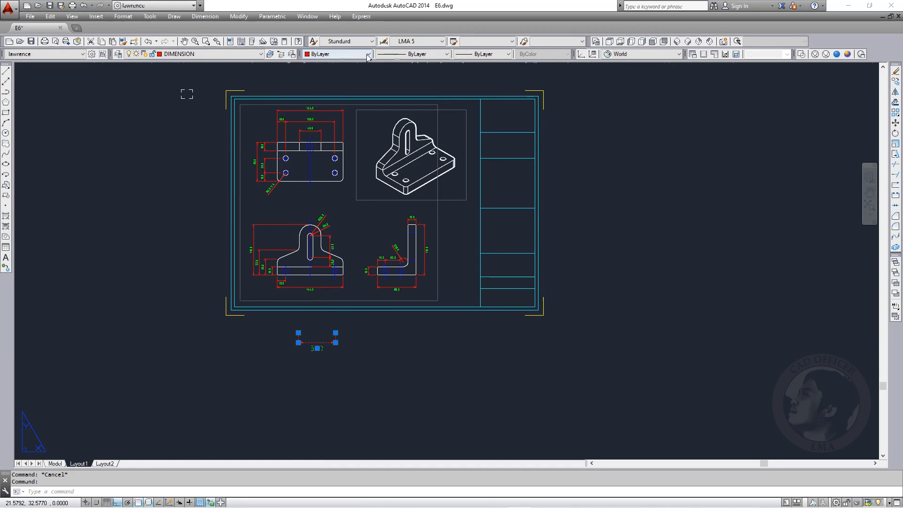
left_click(432, 42)
left_click(408, 51)
left_click(417, 42)
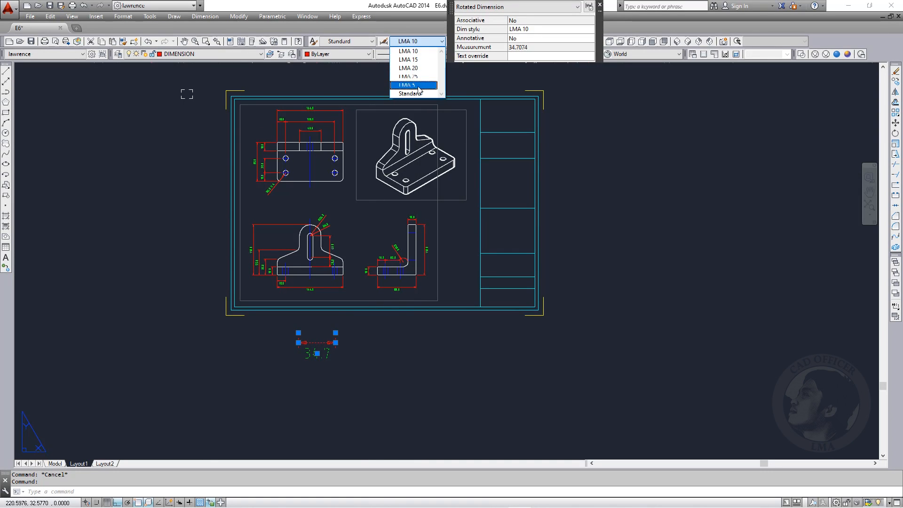
left_click(419, 85)
key("Escape")
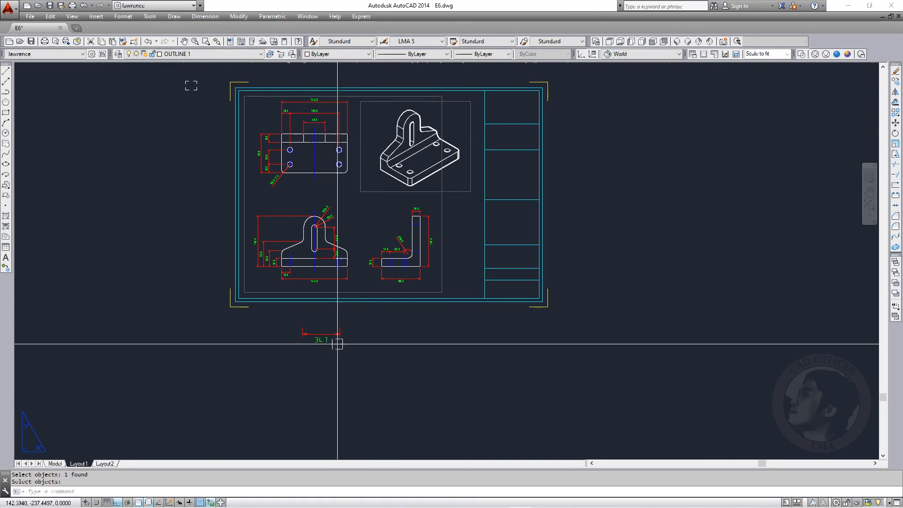
Explode the dimension below the sheet and erase its lines and arrows, keeping only its text
scroll(338, 344, "up", 5)
left_click_drag(354, 340, 337, 291)
key("Delete")
left_click_drag(260, 335, 245, 309)
key("Delete")
key("Escape")
key("Escape")
Move the leftover dimension text to the space centered beneath the top view
middle_click_drag(289, 329, 307, 341)
key("m")
key("space")
left_click(314, 350)
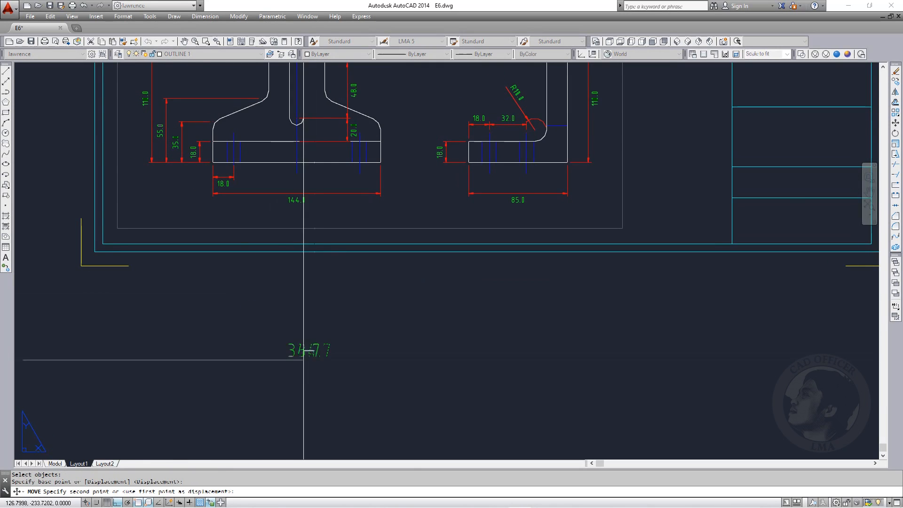
scroll(349, 406, "down", 5)
scroll(339, 295, "up", 7)
key("F8")
left_click(373, 349)
key("Escape")
double_click(376, 351)
key("Escape")
double_click(40, 298)
scroll(208, 168, "down", 6)
double_click(383, 285)
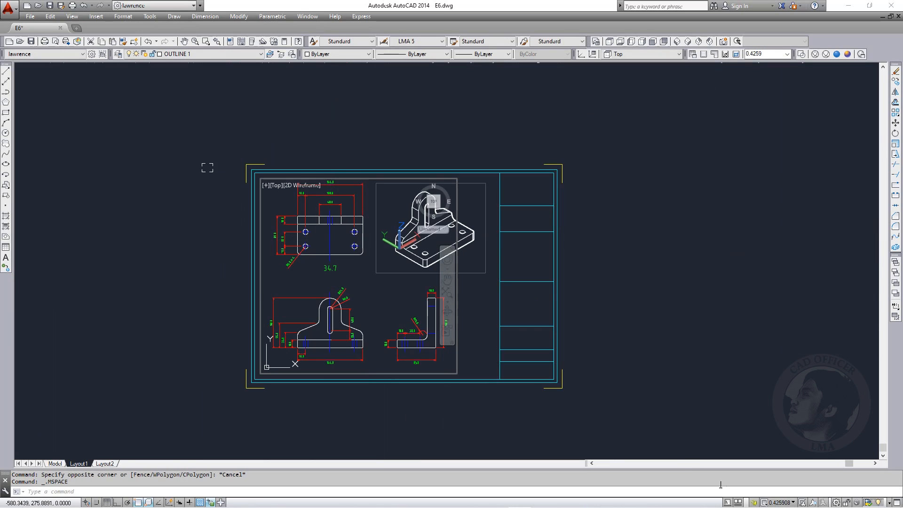
scroll(329, 268, "up", 4)
key("Escape")
double_click(110, 244)
Replace the text beneath the top view with "TOP VIEW" and underline it
double_click(321, 275)
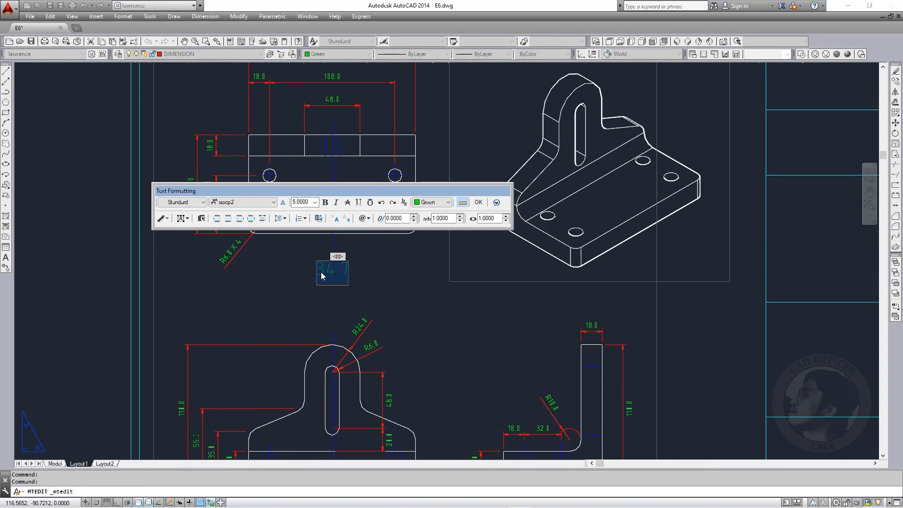
type("TOP VIEW")
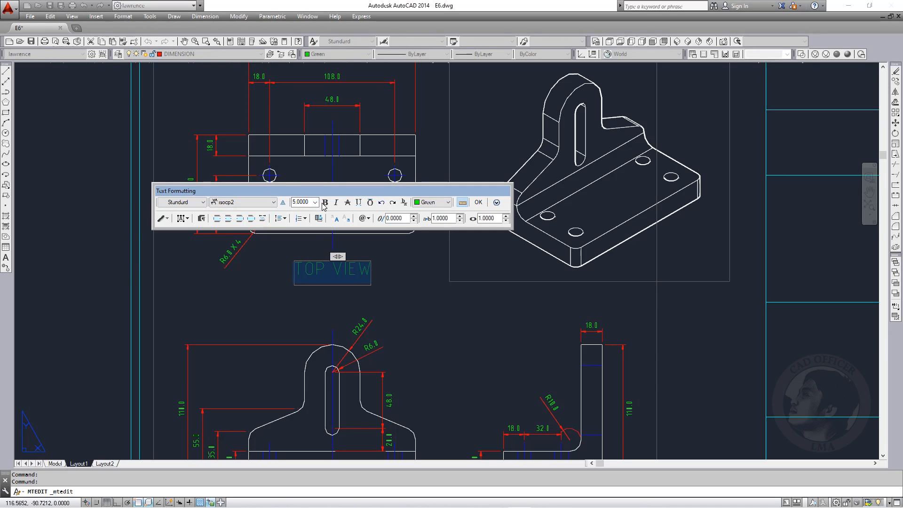
left_click(360, 204)
left_click(479, 202)
key("Escape")
key("Escape")
Move the TOP VIEW label slightly further down below the top view
middle_click_drag(380, 288, 383, 262)
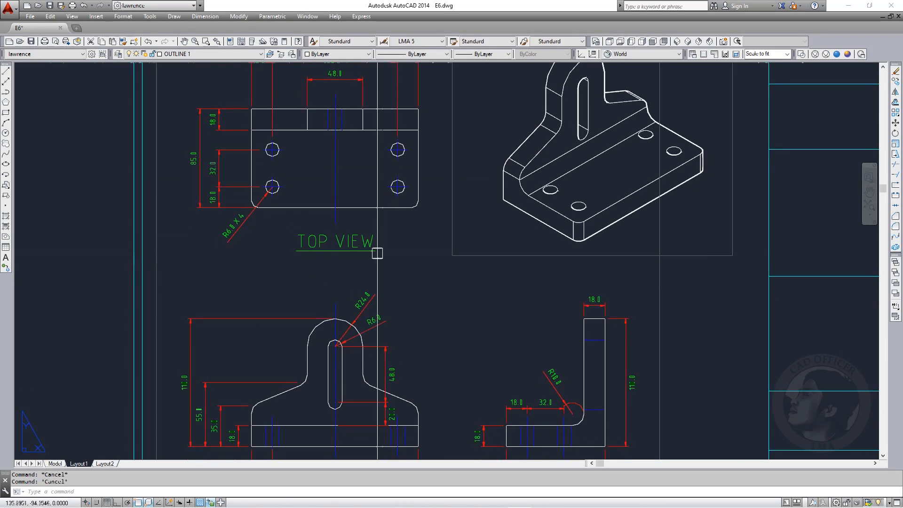
scroll(382, 262, "down", 2)
type("m")
key("space")
left_click(369, 247)
key("space")
left_click(397, 263)
left_click(396, 270)
key("Escape")
key("Escape")
Copy the TOP VIEW label straight down to below the front view's 144.0 dimension
middle_click_drag(402, 303, 401, 252)
type("co")
key("space")
left_click(360, 203)
key("space")
left_click(120, 203)
middle_click_drag(150, 330, 147, 309)
key("F8")
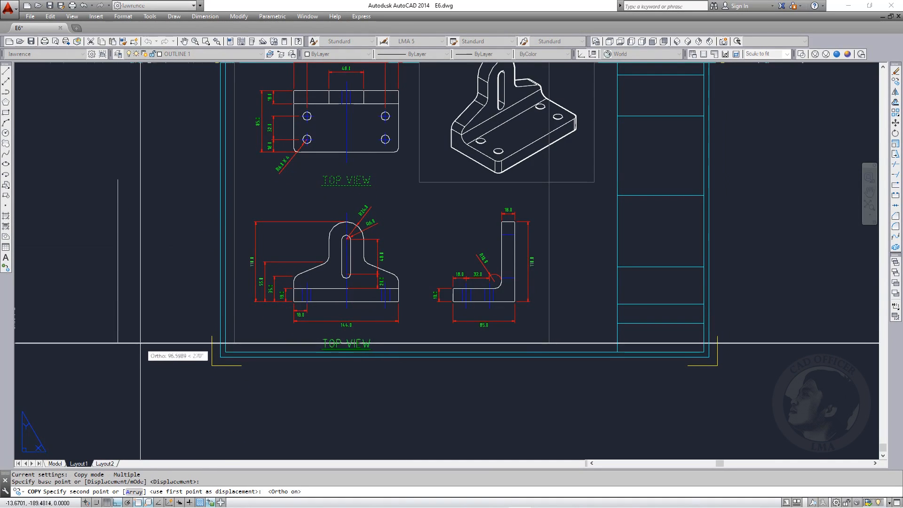
left_click(134, 340)
key("Escape")
key("Escape")
key("Escape")
Replace the text of the copied label beneath the front view with "FRONT"
scroll(294, 345, "up", 4)
double_click(394, 323)
type("FRONT")
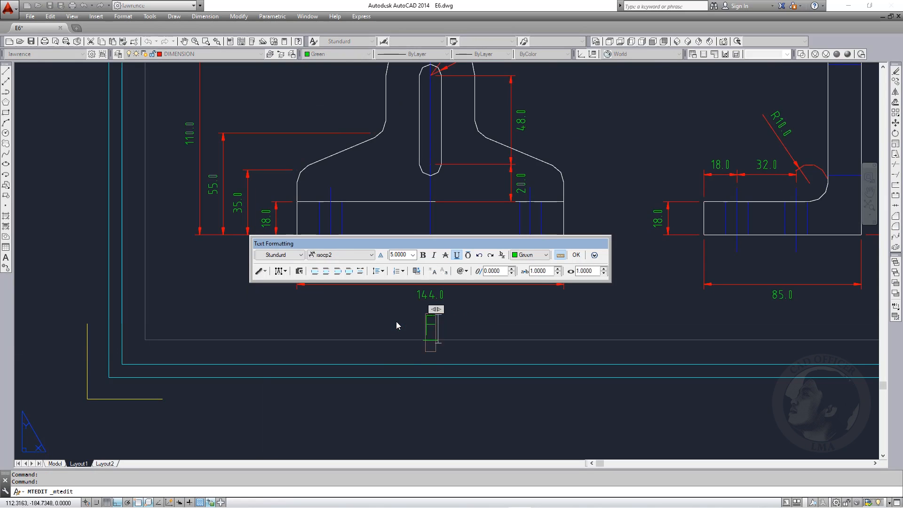
left_click(350, 423)
key("Escape")
Reduce the text height of the FRONT label to 4
middle_click_drag(426, 399, 324, 383)
double_click(332, 315)
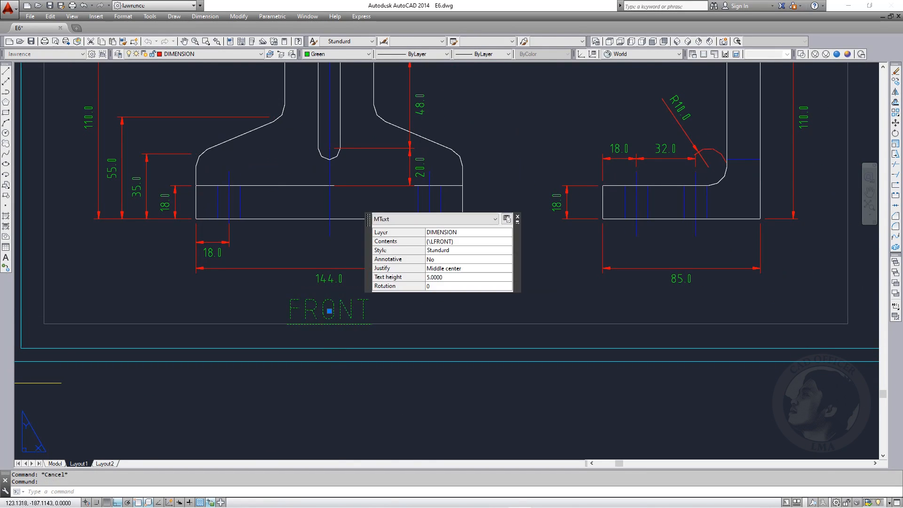
key("Return")
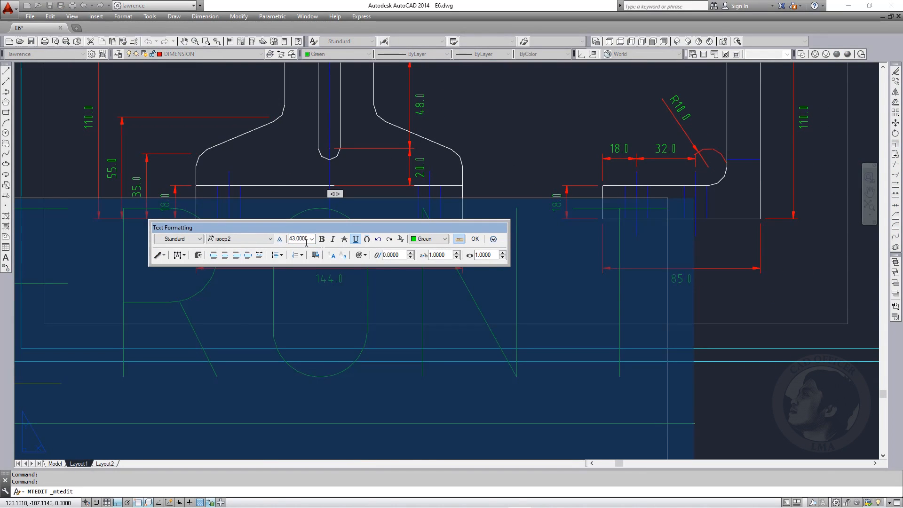
key("ctrl+z")
left_click(297, 333)
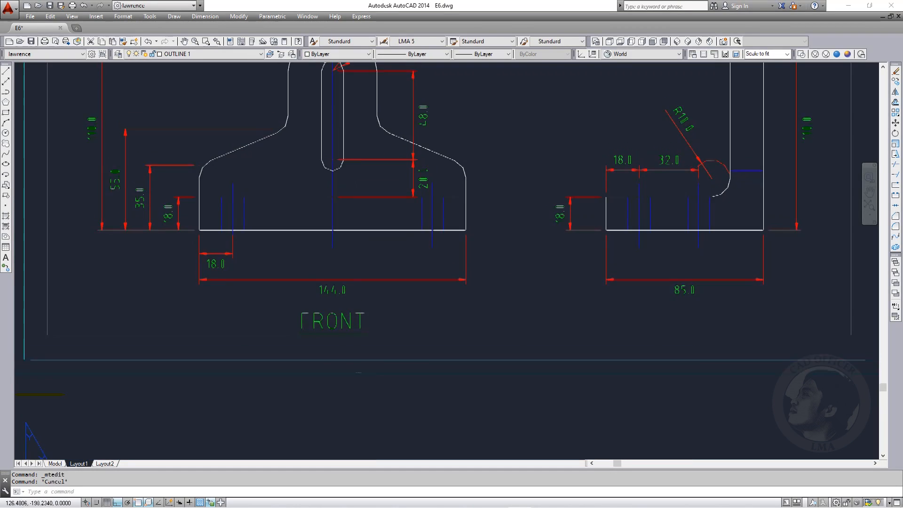
Match the TOP VIEW label's properties to the FRONT label
scroll(347, 318, "down", 3)
type("ma")
key("Return")
left_click(346, 174)
key("Return")
Copy the TOP VIEW label horizontally to beneath the isometric view
middle_click_drag(395, 218, 362, 228)
type("co")
key("Return")
left_click(314, 184)
key("Return")
left_click(314, 184)
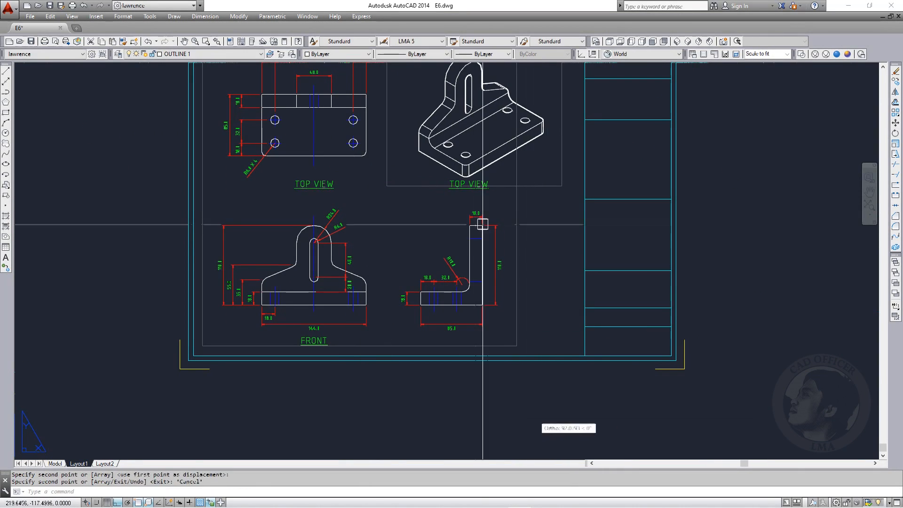
middle_click_drag(484, 216, 477, 228)
left_click(461, 197)
key("Escape")
Move the copied label slightly down so it sits just below the isometric viewport's border
type("m")
key("Return")
middle_click_drag(526, 204, 433, 293)
left_click(433, 292)
key("Return")
left_click(642, 328)
left_click(642, 322)
Replace the text of the label beneath the isometric view with "ISOMETRIC"
double_click(376, 286)
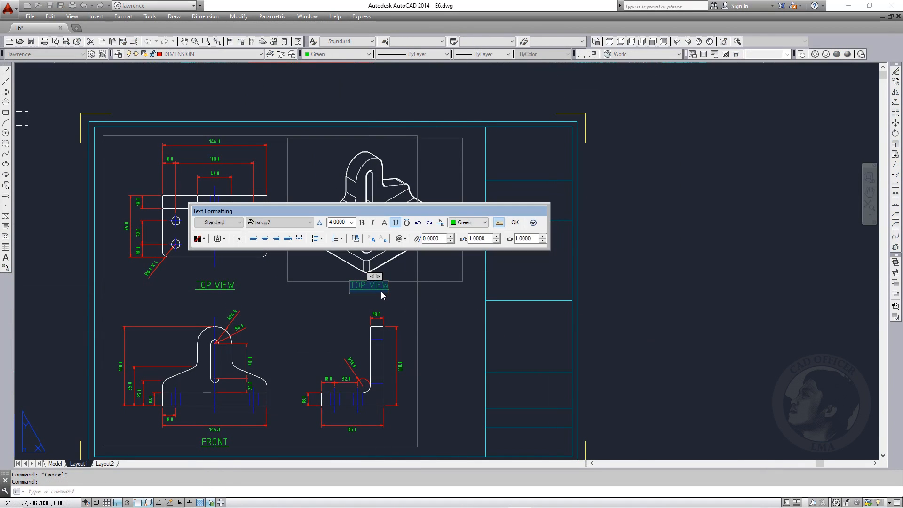
type("ISOMETRIC")
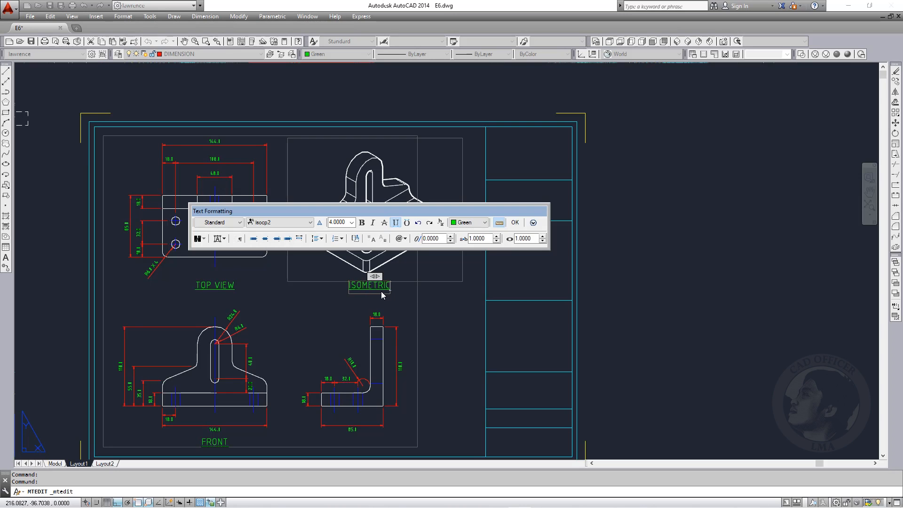
key("Escape")
key("Escape")
Copy the ISOMETRIC label straight down to below the side view's 85.0 dimension
middle_click_drag(424, 379, 446, 294)
type("co")
key("Return")
left_click(391, 199)
key("Return")
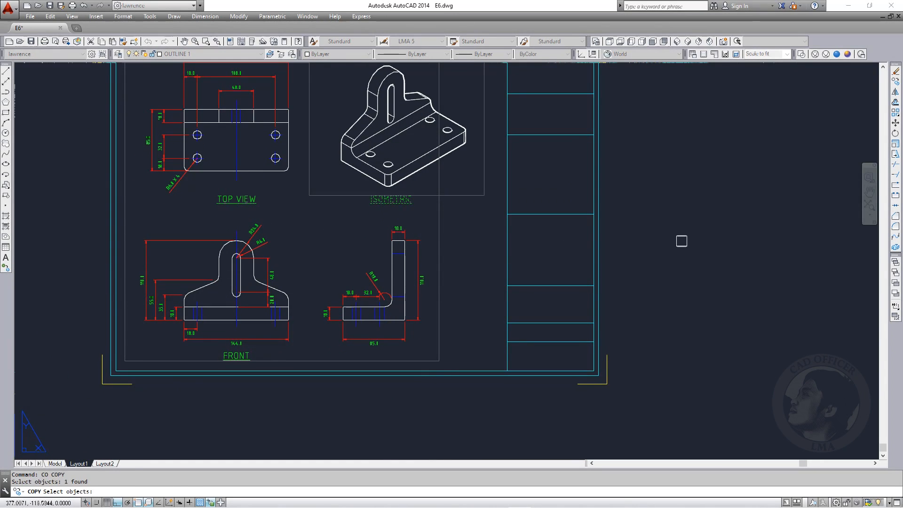
left_click(513, 208)
left_click(513, 364)
key("Escape")
Replace the text of the copied label beneath the side view with "SIDE VIEW"
scroll(418, 365, "up", 2)
double_click(392, 354)
type("SIDE VIEW")
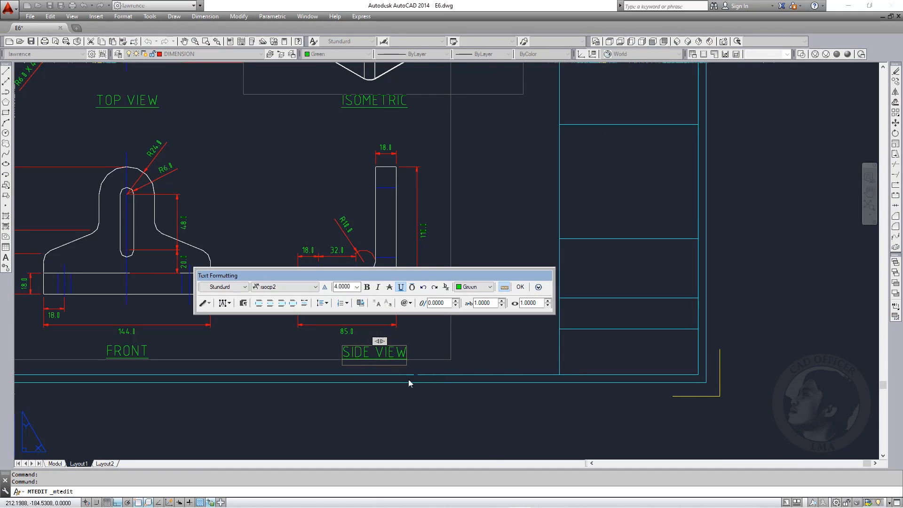
key("Escape")
key("Escape")
Move the SIDE VIEW label slightly left to center it beneath the side view
middle_click_drag(393, 377, 397, 353)
key("Return")
left_click(396, 328)
key("Return")
left_click(396, 383)
left_click(379, 383)
key("Escape")
Shorten the label beneath the side view to "SIDE" to match the FRONT label's wording
middle_click_drag(260, 369, 447, 362)
double_click(314, 319)
key("Escape")
middle_click_drag(499, 351, 400, 369)
double_click(456, 339)
left_click_drag(443, 339, 526, 350)
key("BackSpace")
left_click(547, 402)
scroll(464, 322, "down", 3)
scroll(460, 323, "up", 1)
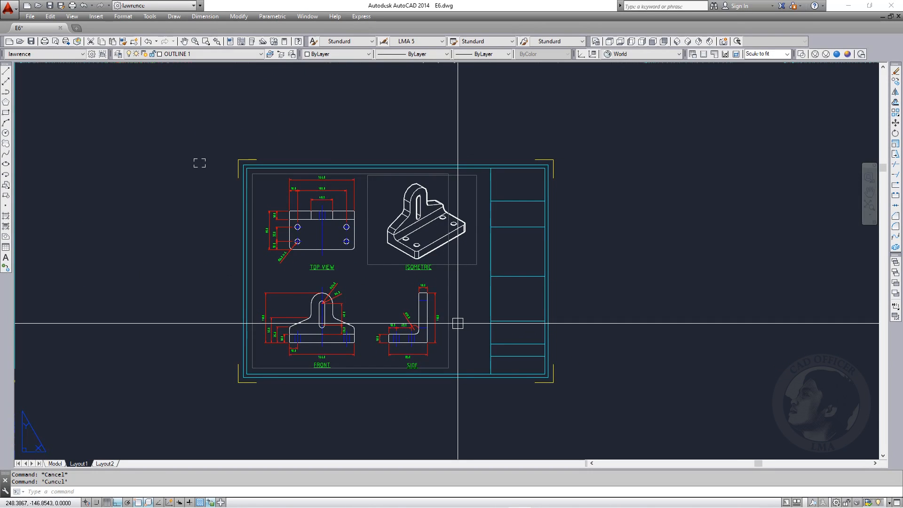
Start plotting Layout1 with the previous plot's Adobe PDF settings and set the paper size to A4
key("ctrl+p")
left_click(404, 159)
left_click(357, 172)
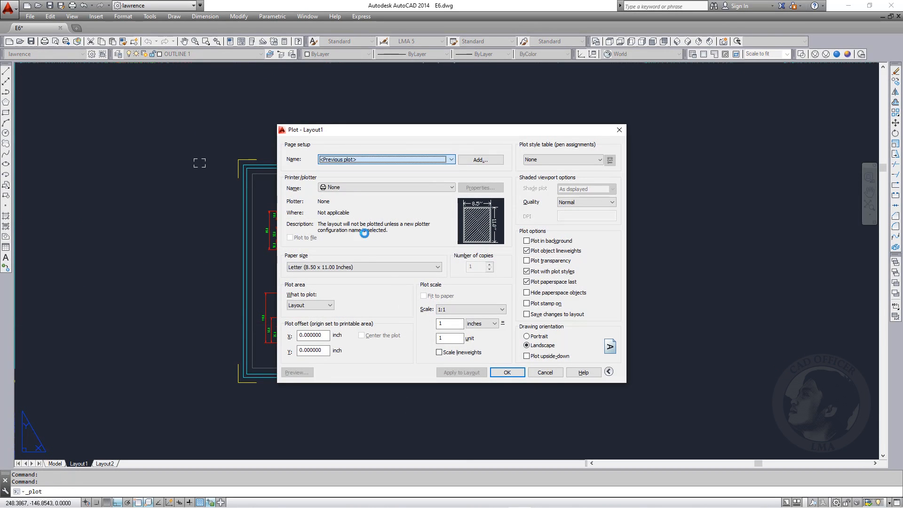
left_click(407, 187)
left_click(382, 256)
left_click(372, 267)
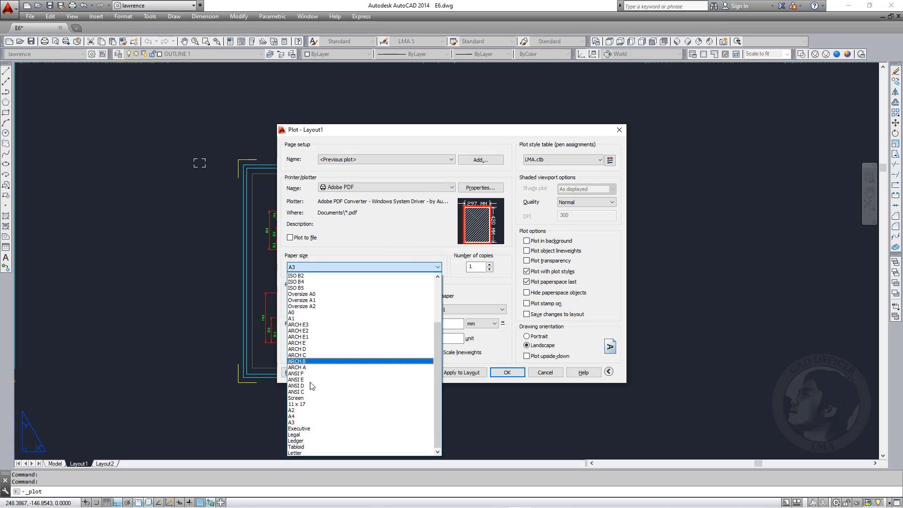
left_click(310, 410)
left_click(357, 269)
left_click(311, 421)
Define the plot area as a window spanning the sheet's outer corner marks
left_click(370, 305)
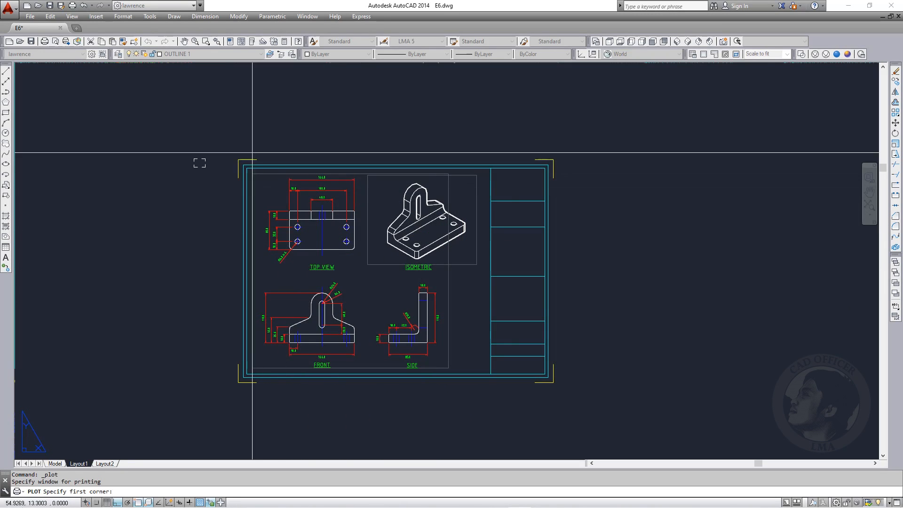
left_click(239, 159)
left_click(557, 386)
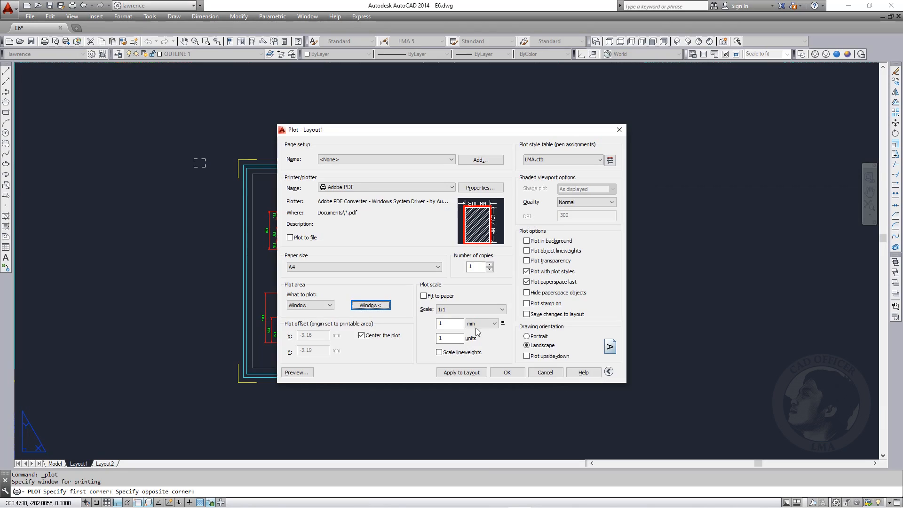
Preview the A4 plot and examine the views, labels and border
left_click(303, 370)
scroll(489, 202, "up", 2)
middle_click_drag(488, 212, 484, 264)
scroll(490, 262, "down", 4)
scroll(499, 261, "up", 3)
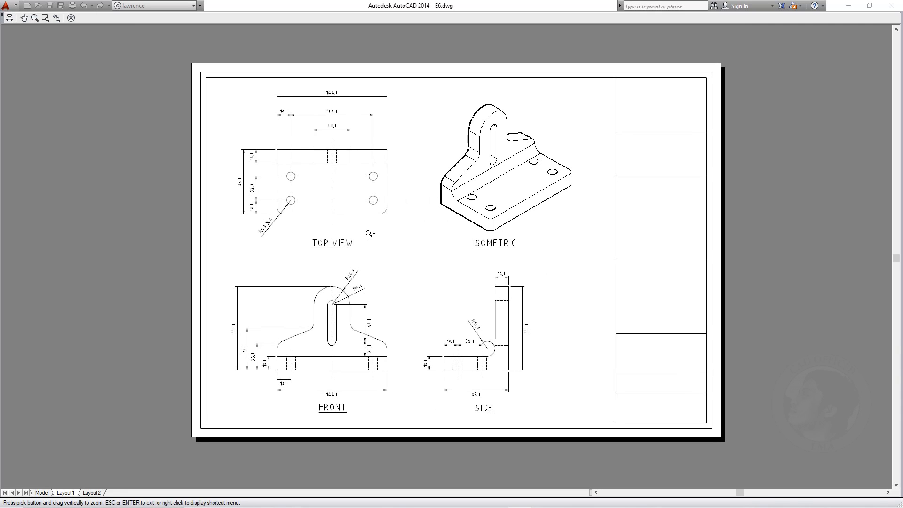
key("Escape")
Plot the sheet to a PDF file named E6, updating the shaded plot setting in all viewports
left_click(515, 373)
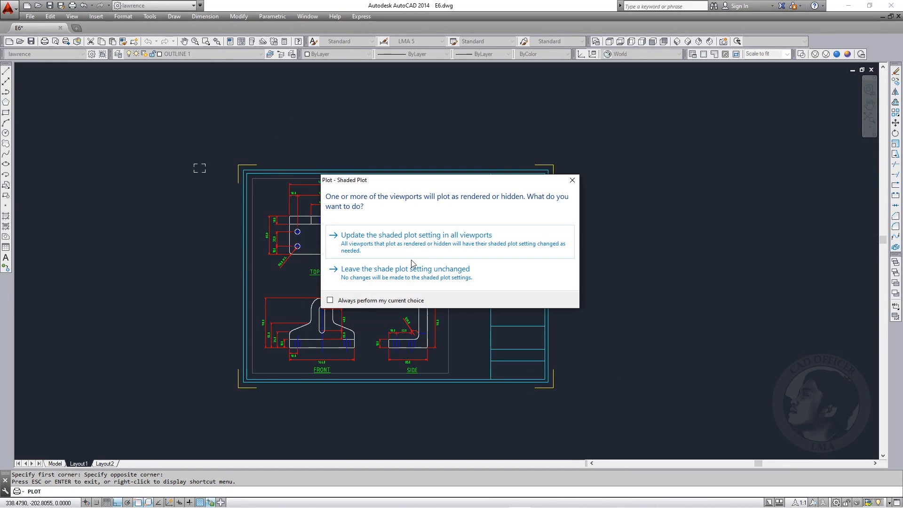
left_click(427, 248)
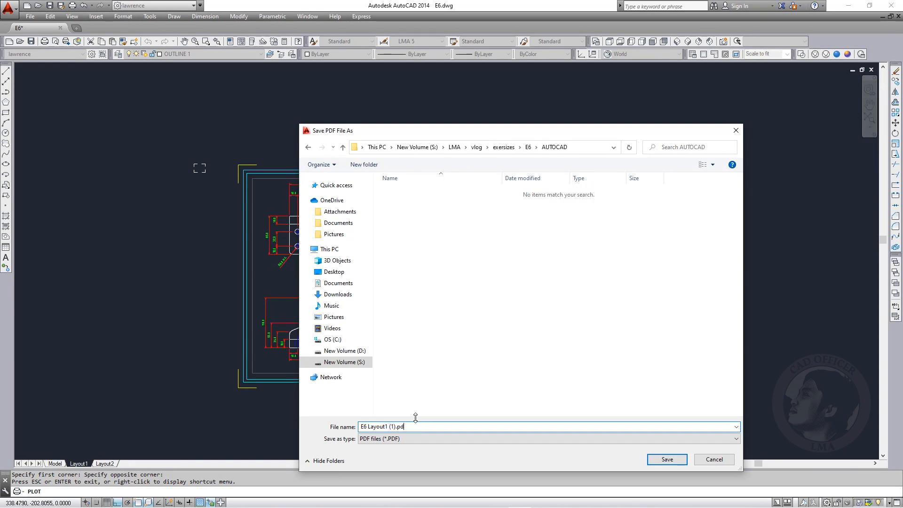
left_click(667, 459)
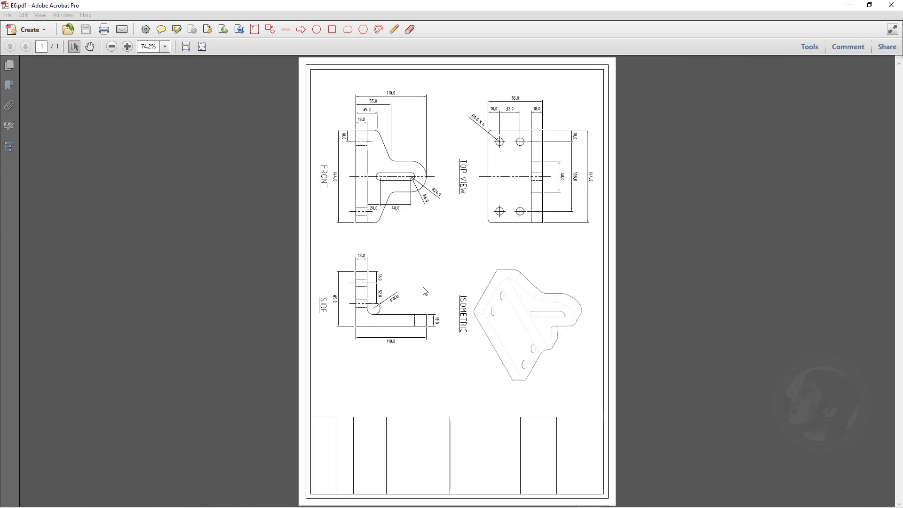
Rotate the plotted E6.pdf page in Adobe Acrobat counterclockwise to landscape and close the document
key("ctrl+shift+r")
left_click(462, 315)
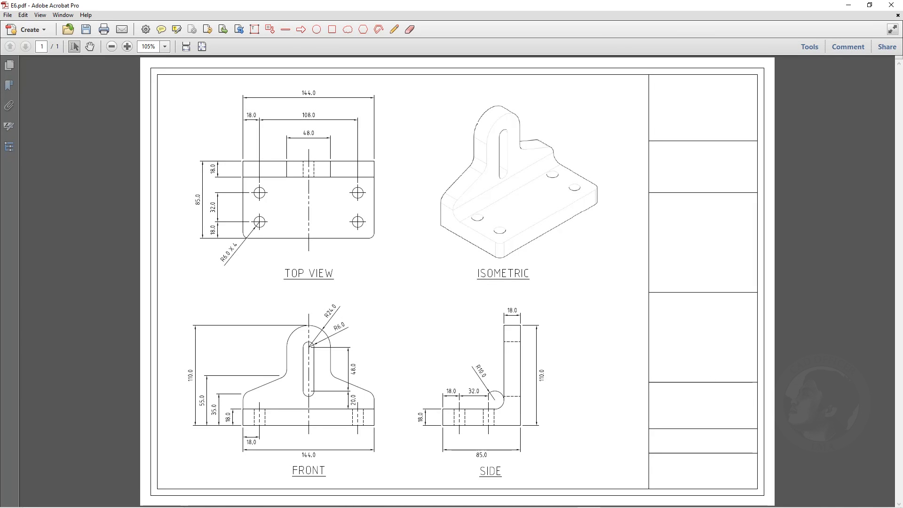
mouse_move(902, 507)
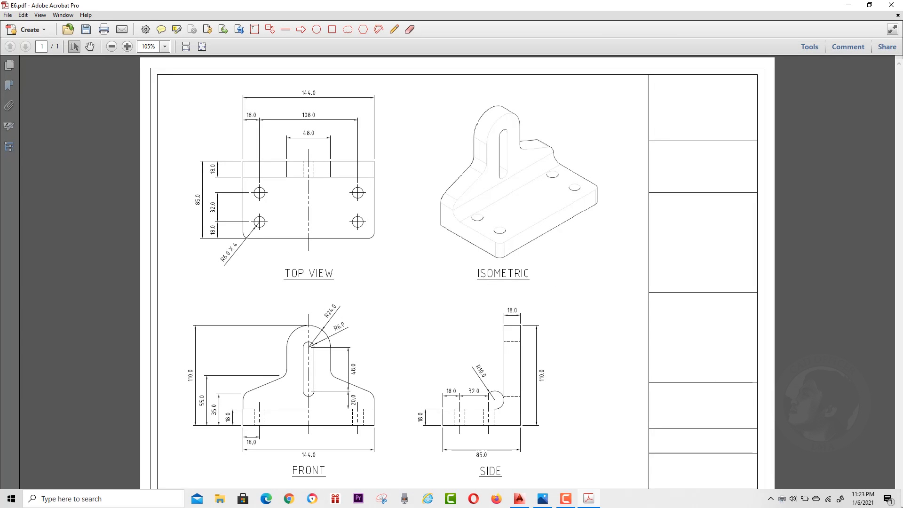
left_click(891, 6)
left_click(470, 281)
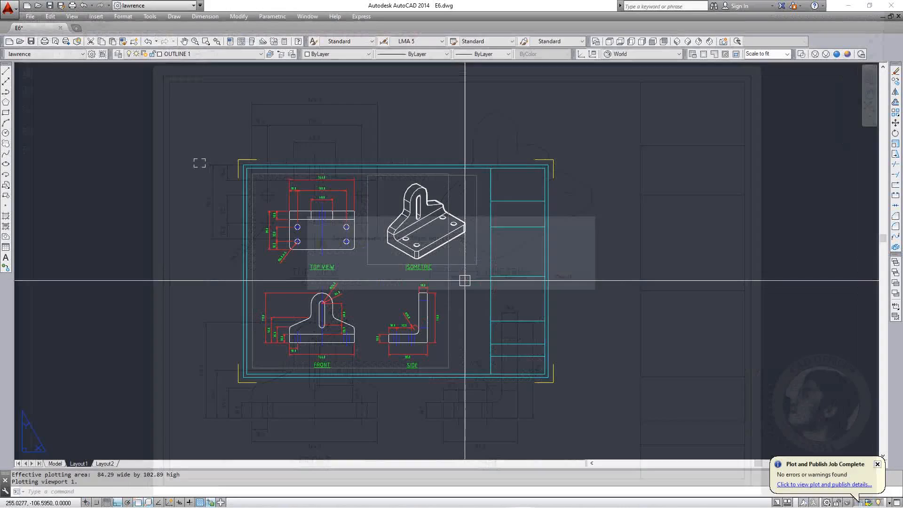
Activate the isometric viewport and set its visual style to Conceptual
double_click(478, 254)
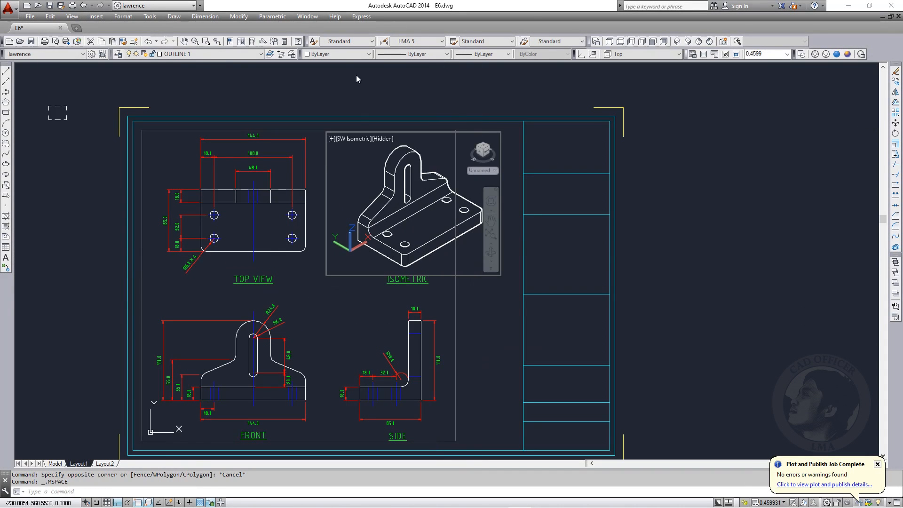
left_click(837, 54)
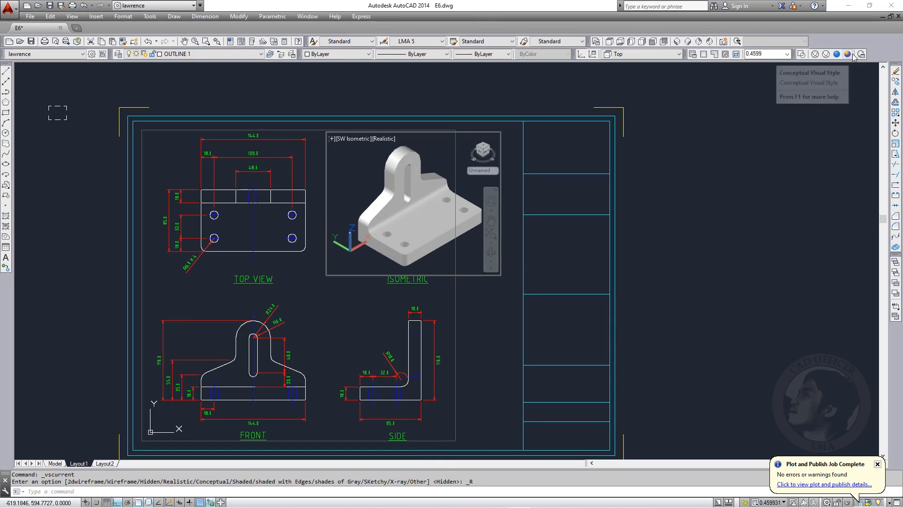
left_click(848, 55)
Change the bracket solid's color to Cyan and return to paper space
left_click(431, 181)
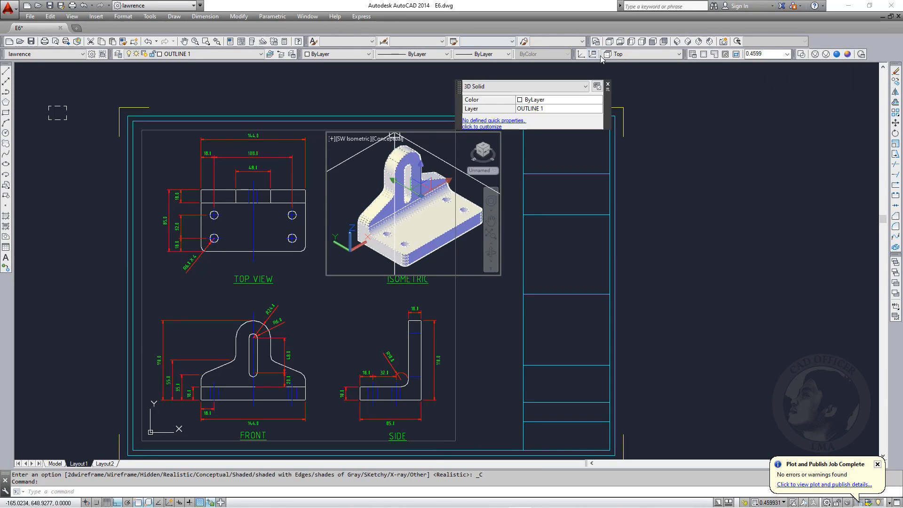
left_click(324, 55)
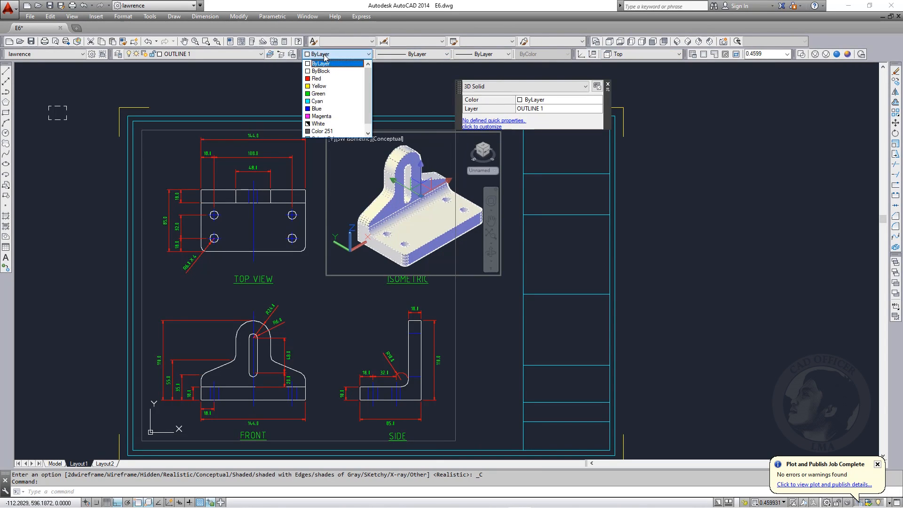
left_click(323, 94)
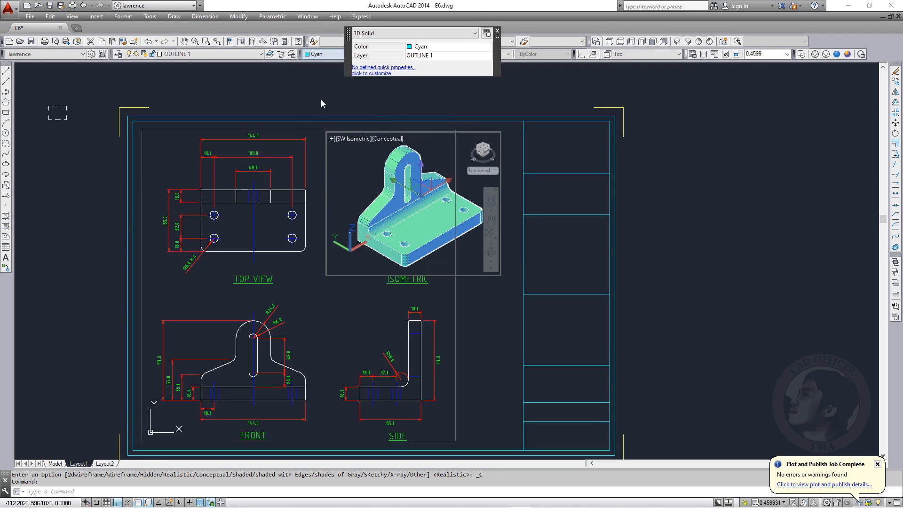
key("Escape")
double_click(700, 217)
Preview the Layout1 plot using the previous plot settings to check how the colored isometric view prints
key("ctrl+p")
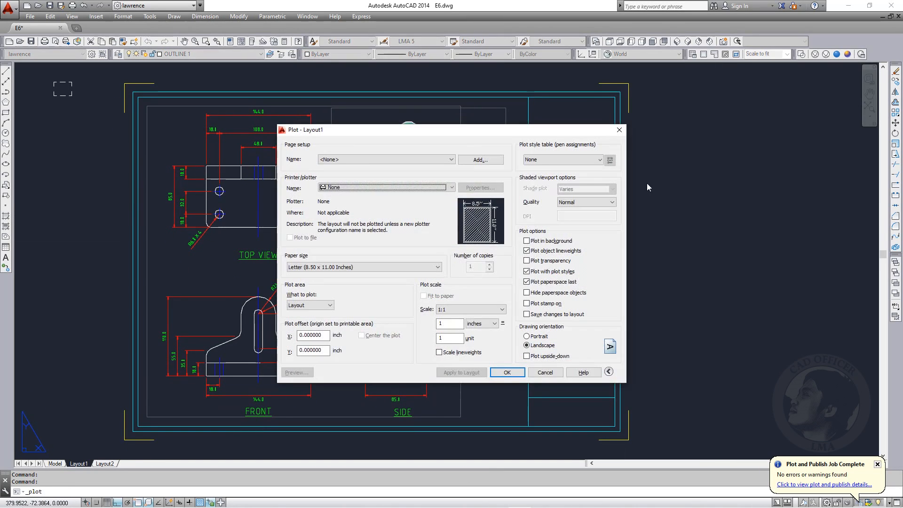
left_click(369, 163)
left_click(369, 175)
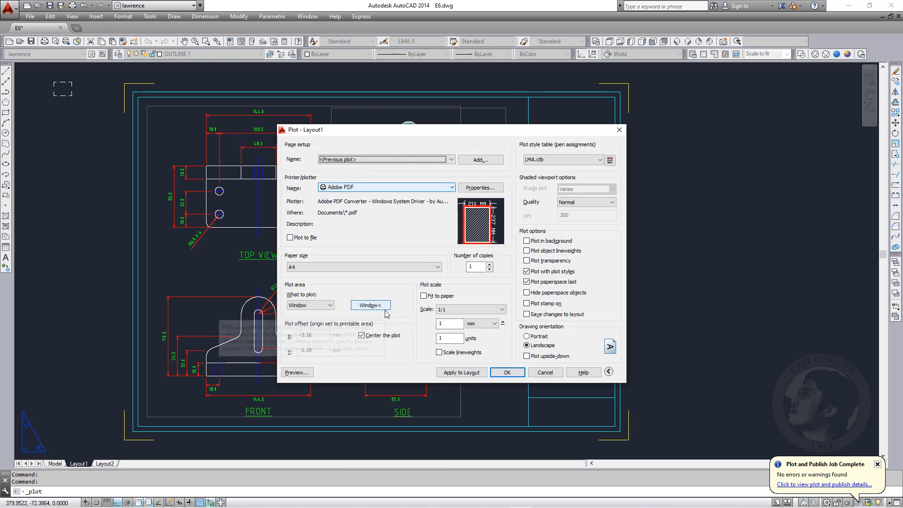
left_click(296, 372)
scroll(344, 323, "up", 5)
key("Escape")
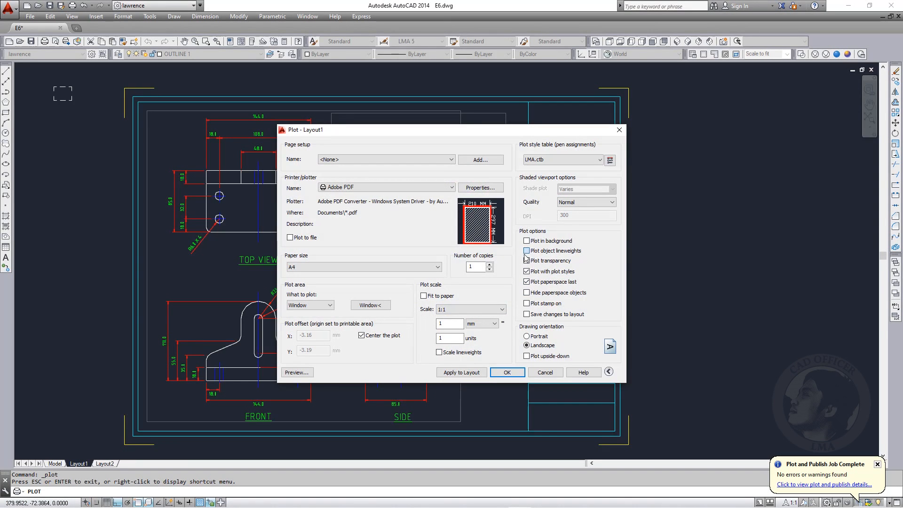
Preview the plot again with object lineweights enabled, and close the plot setup without plotting
left_click(296, 372)
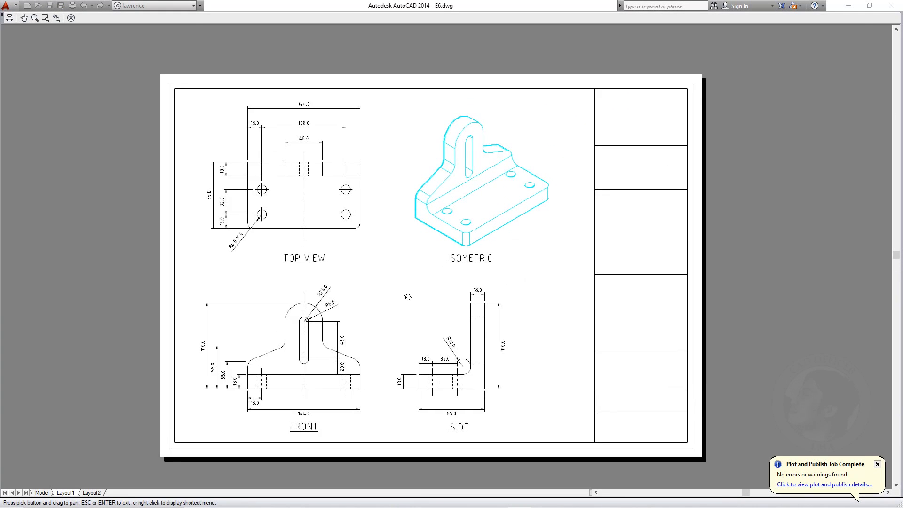
scroll(441, 262, "up", 3)
middle_click_drag(444, 269, 436, 299)
scroll(436, 298, "down", 3)
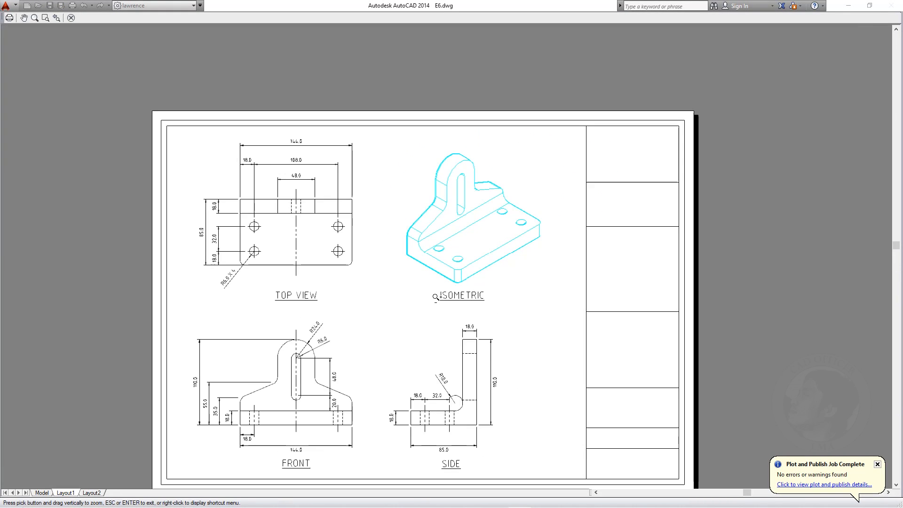
key("Escape")
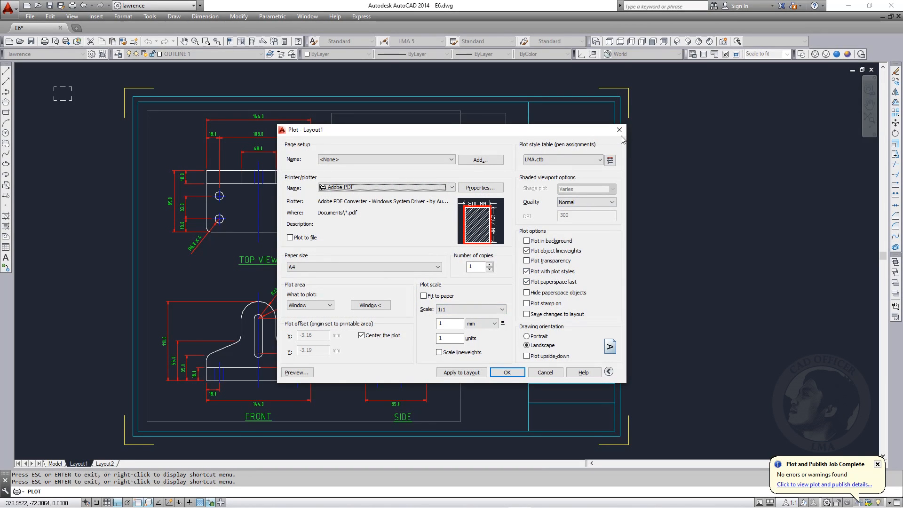
left_click(619, 130)
Set the isometric viewport's shade plot mode to As Displayed
left_click(504, 185)
left_click(486, 242)
right_click(488, 214)
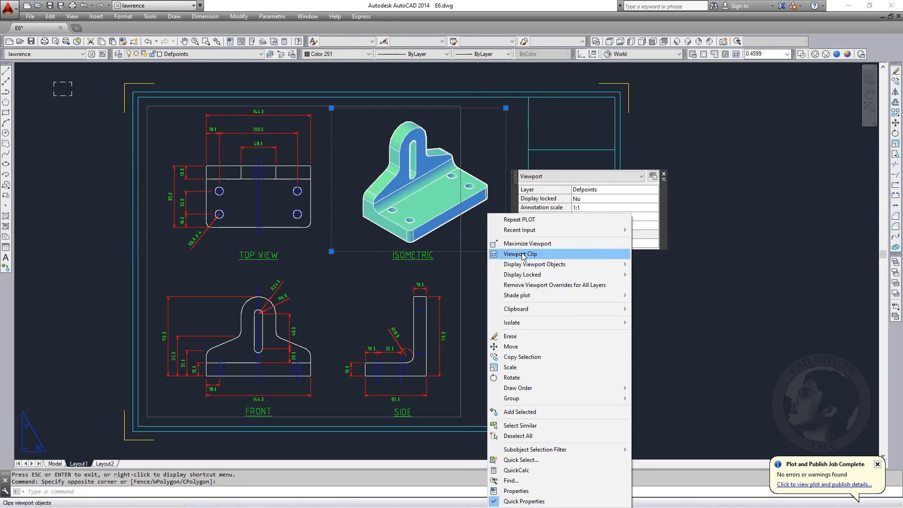
mouse_move(527, 296)
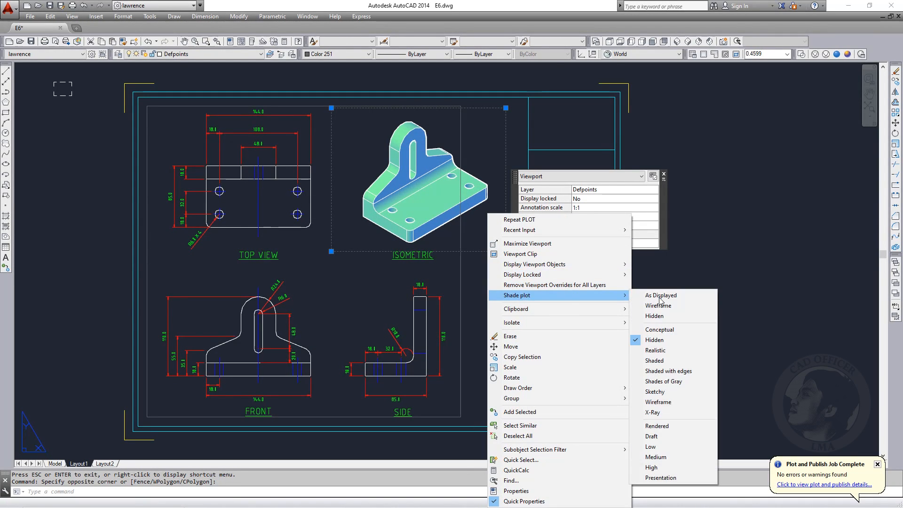
left_click(658, 305)
middle_click_drag(527, 262, 601, 262)
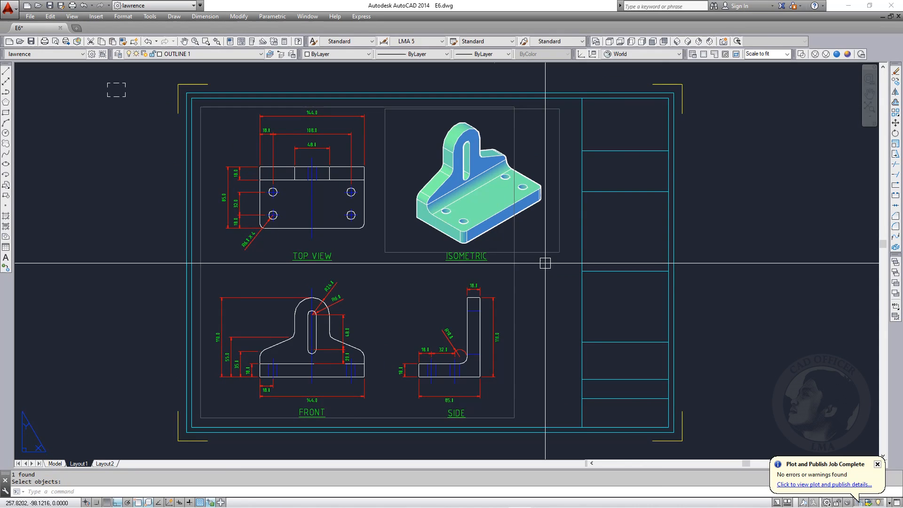
Load the previous plot settings for Layout1 and preview the sheet to check the colored isometric view
key("ctrl+p")
left_click(364, 160)
left_click(337, 171)
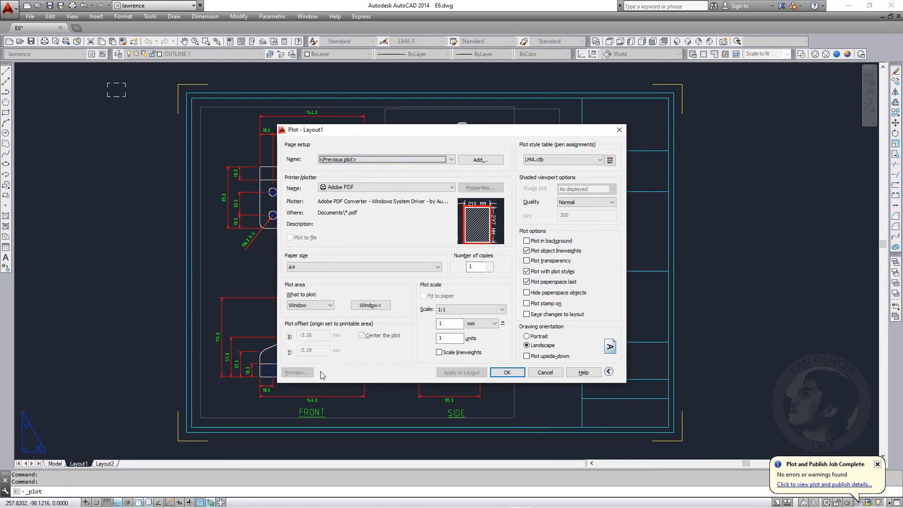
left_click(310, 371)
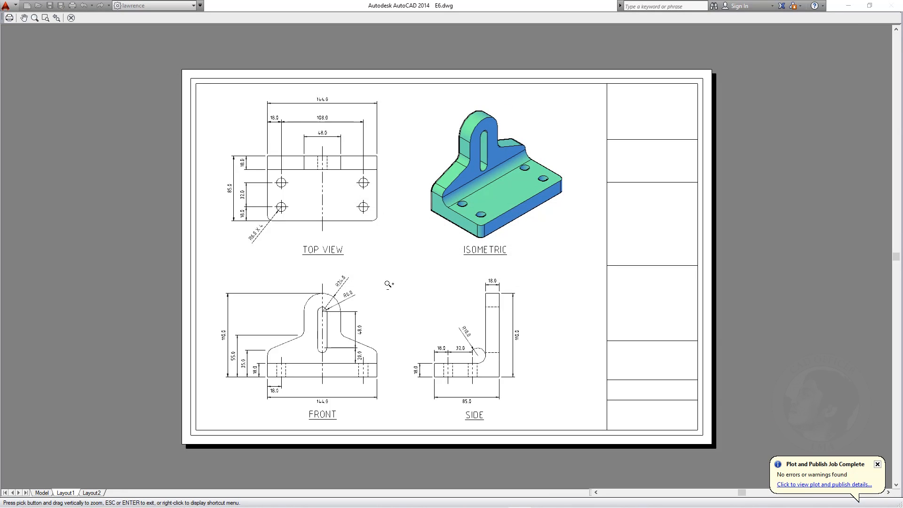
middle_click_drag(397, 302, 394, 311)
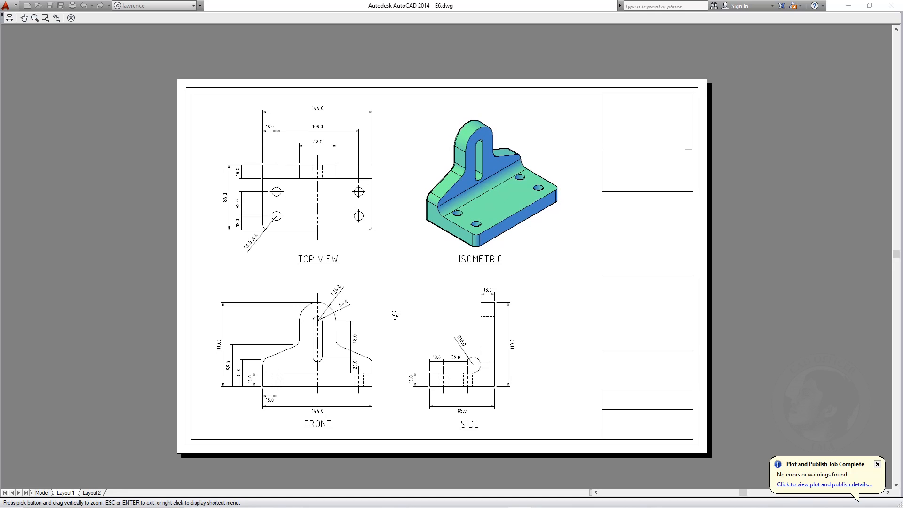
key("Escape")
Plot Layout1 to PDF, saving it as E6 COLOR.pdf in the AUTOCAD folder
left_click(505, 369)
left_click(403, 192)
left_click(368, 427)
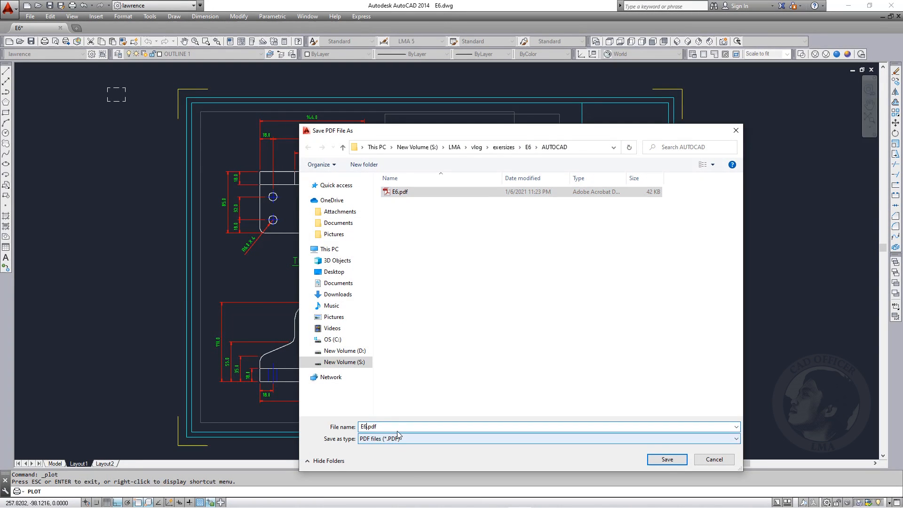
type("COLOR")
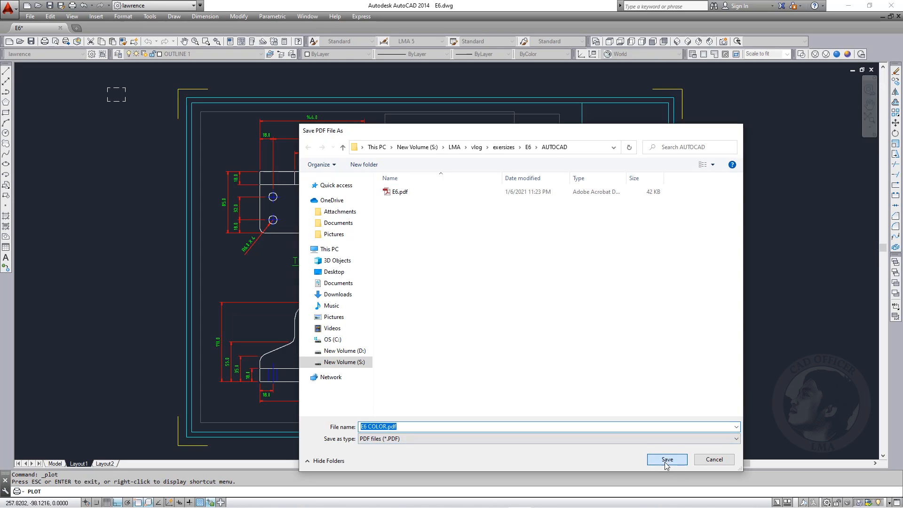
left_click(667, 464)
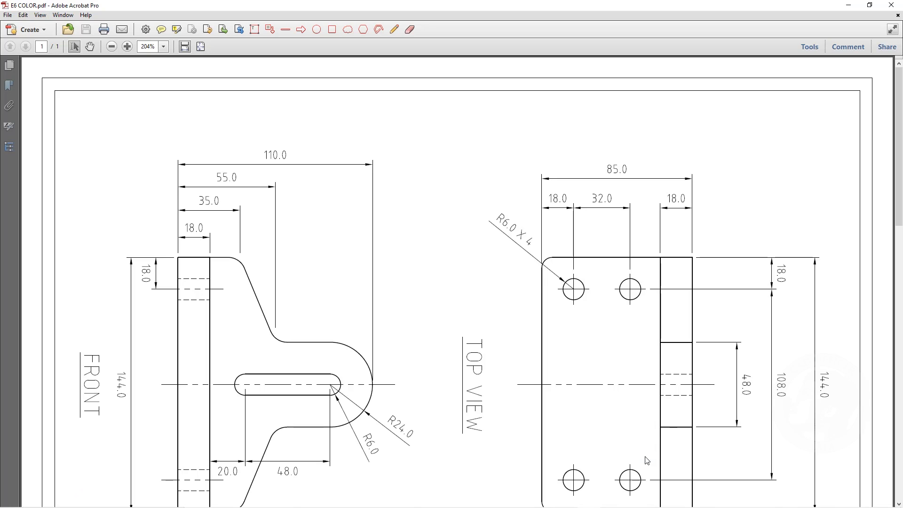
Rotate the plotted PDF page upright, fit the whole page in view to inspect it, and close it to return to AutoCAD
key("ctrl+shift+r")
scroll(654, 292, "down", 3, "ctrl")
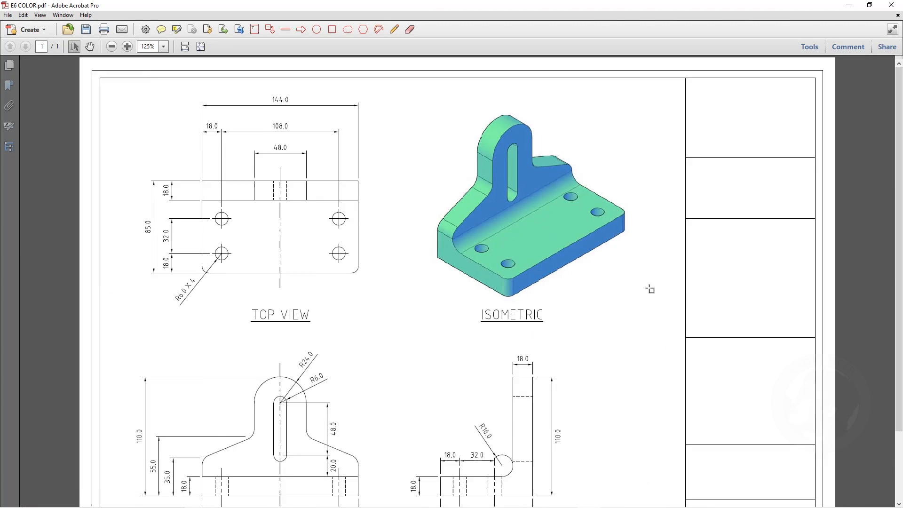
left_click(202, 47)
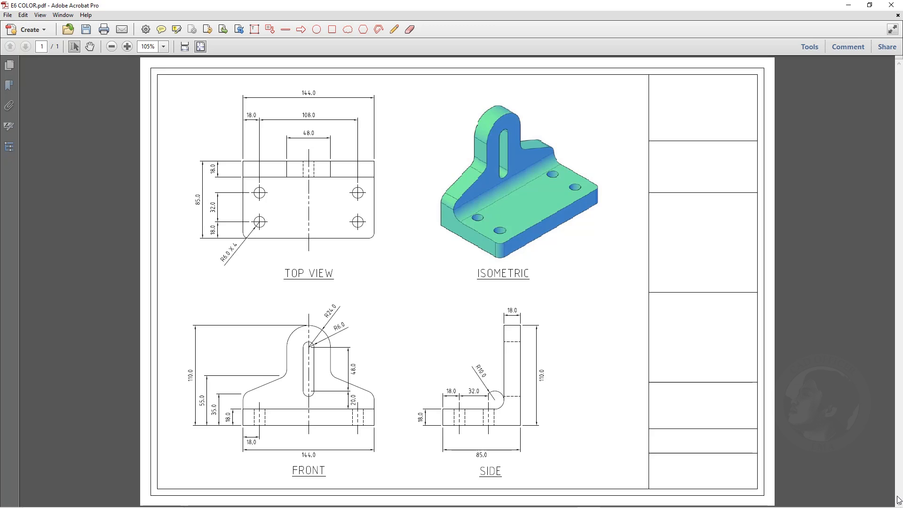
mouse_move(898, 500)
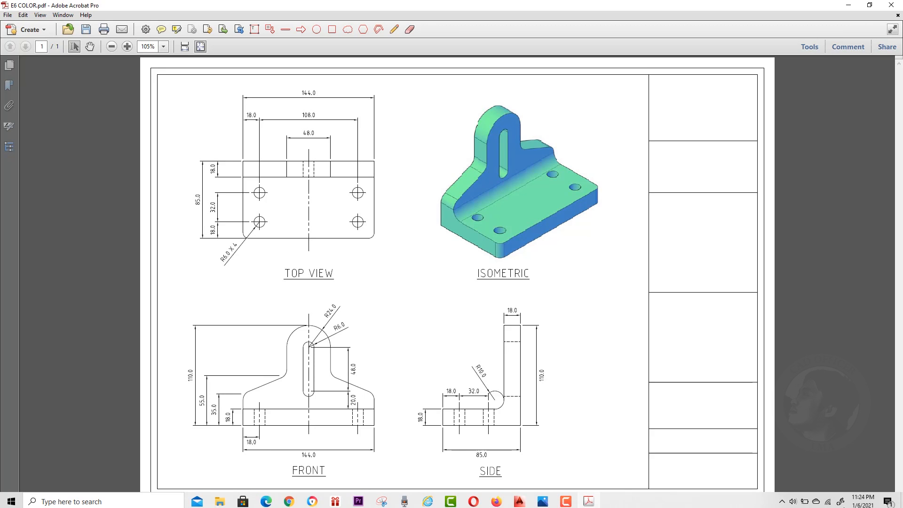
left_click(899, 9)
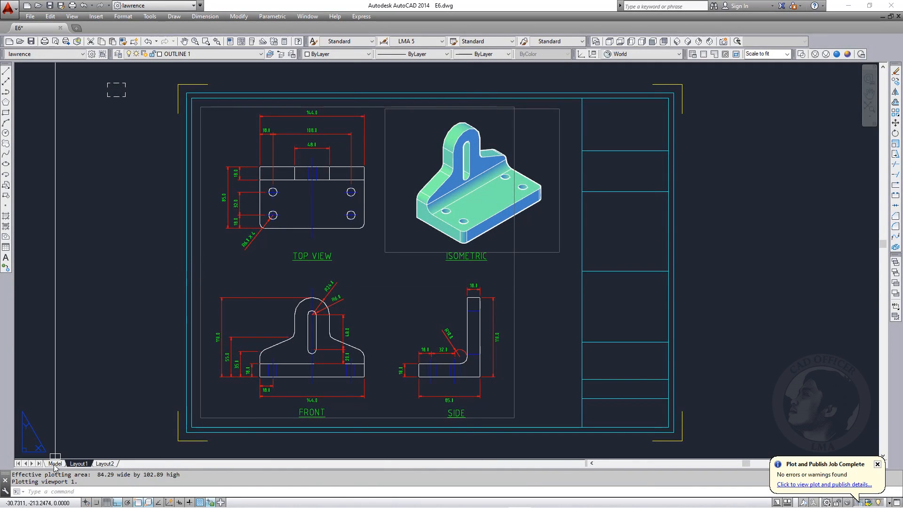
Switch to model space and reduce the display to a single viewport showing the SW isometric view of the bracket
left_click(55, 464)
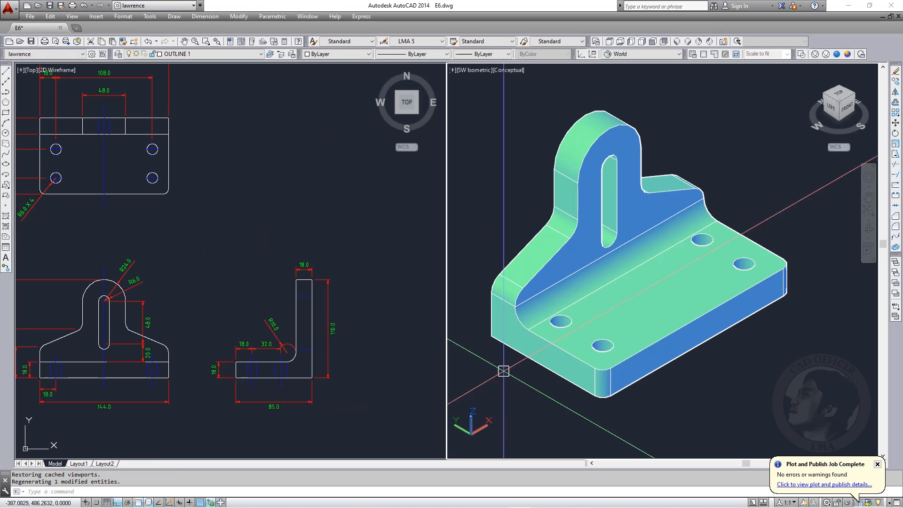
left_click(72, 16)
mouse_move(94, 208)
left_click(233, 237)
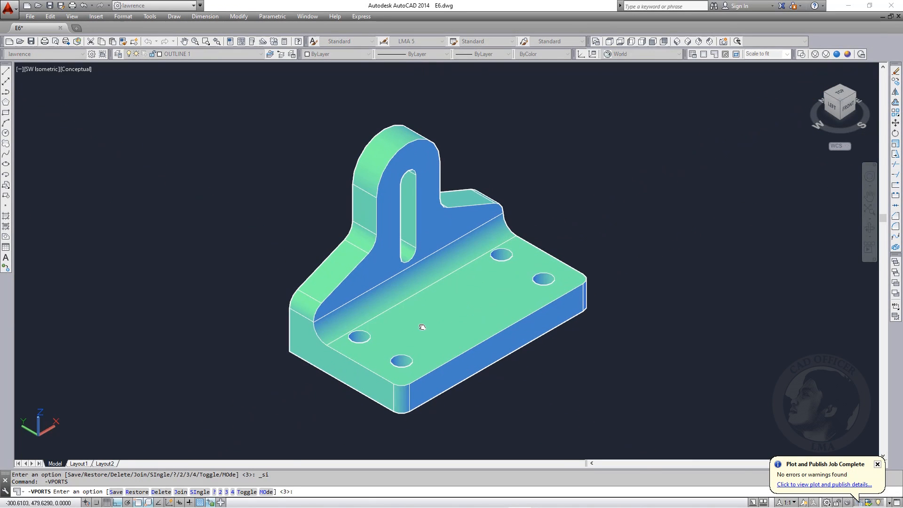